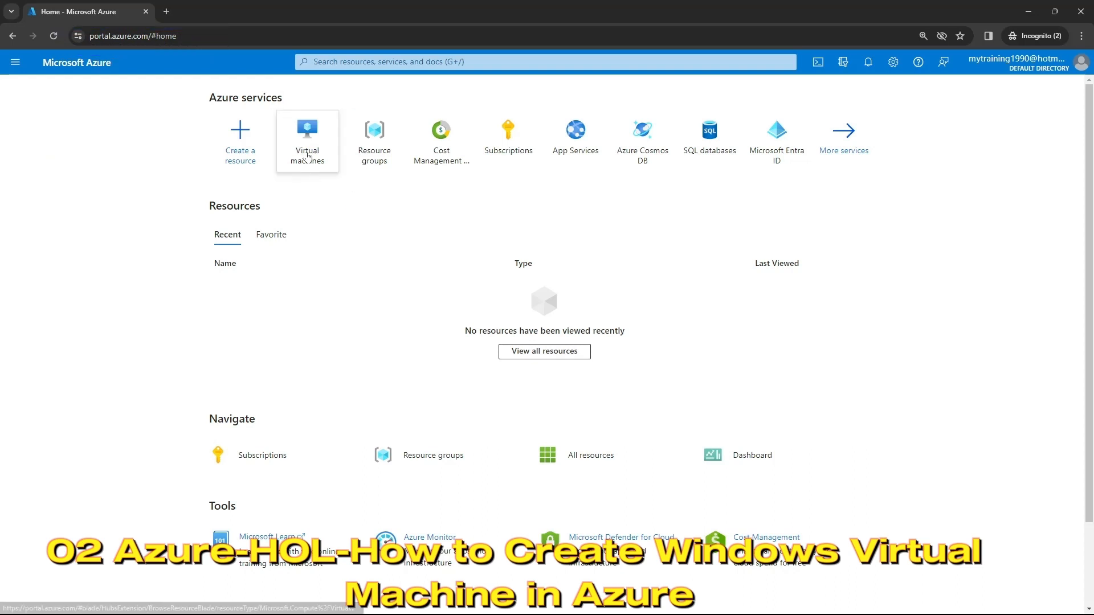
- Examine the ways to reach the virtual machines service from the portal home page, search box and portal menu
{"action": "mouse_move", "coordinate": [307, 157]}
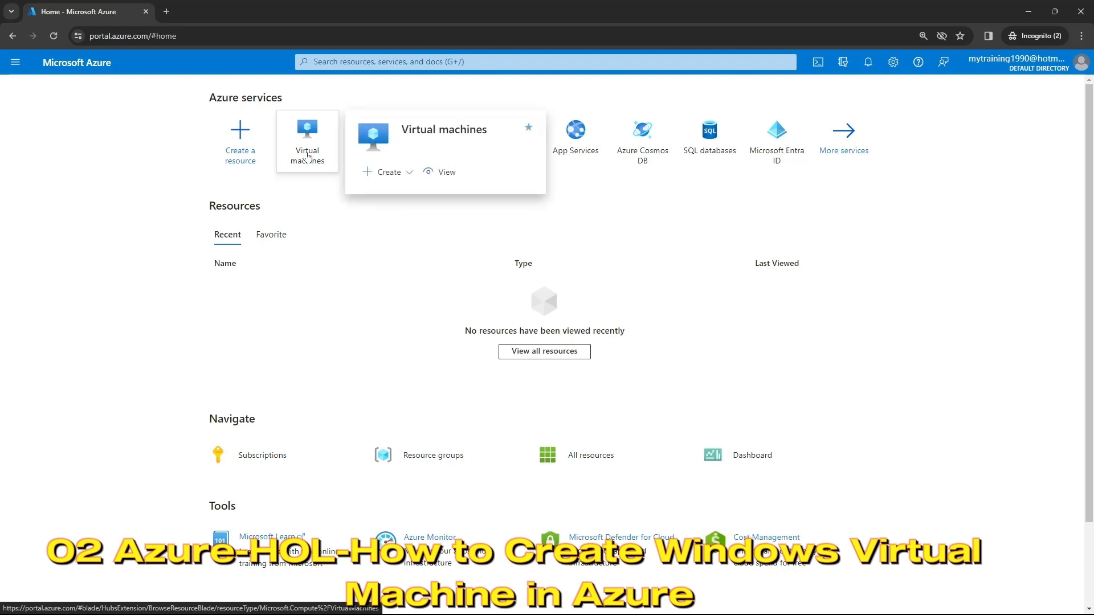
{"action": "key", "text": "ctrl+plus"}
{"action": "key", "text": "ctrl+plus"}
{"action": "key", "text": "ctrl+plus"}
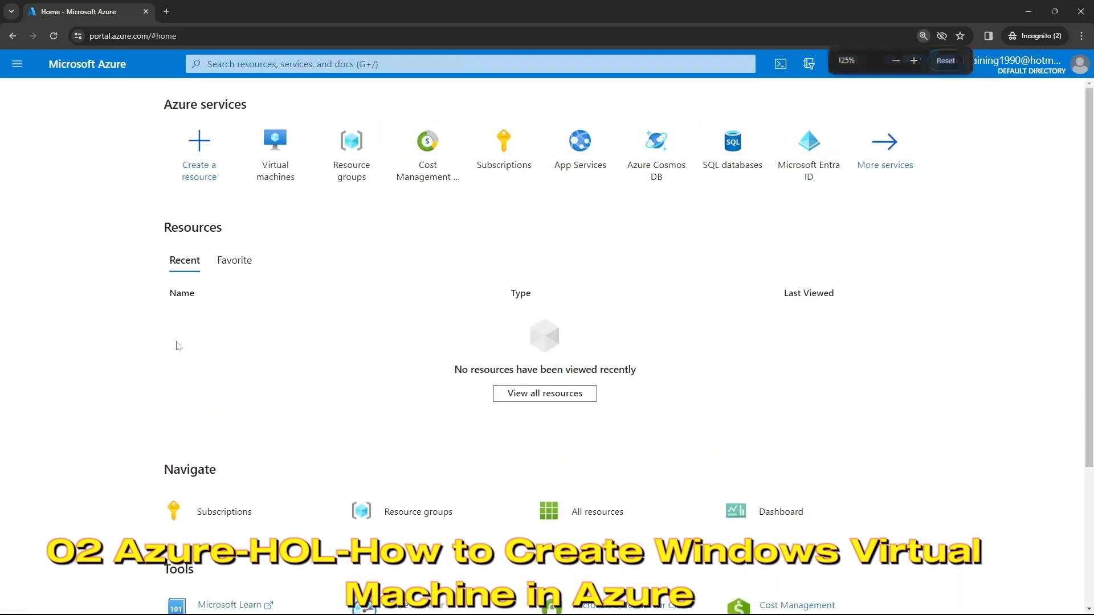
{"action": "left_click", "coordinate": [246, 67]}
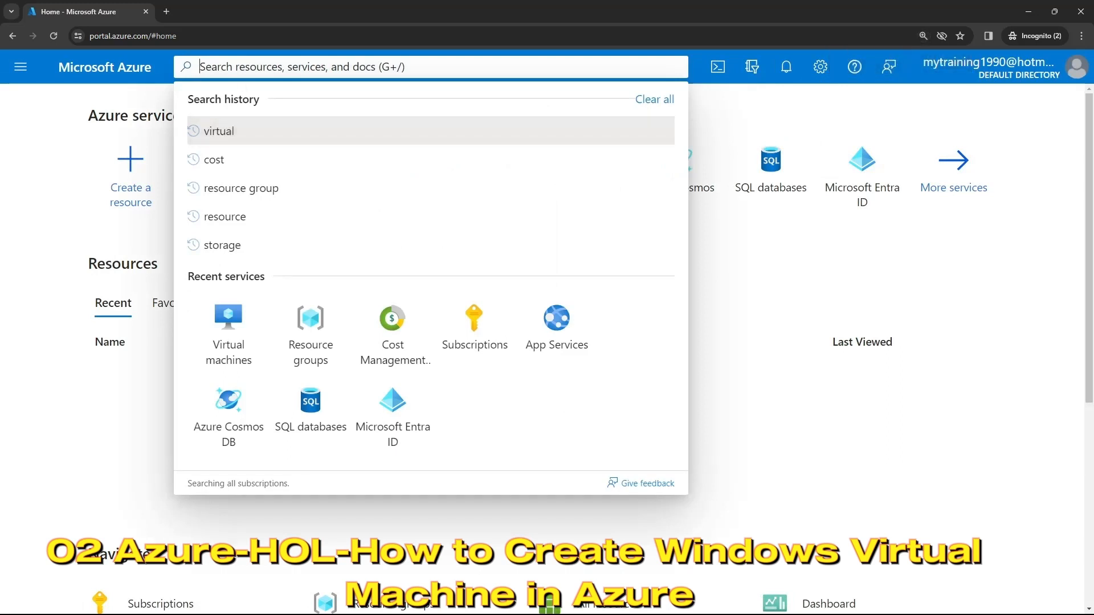
{"action": "left_click", "coordinate": [21, 75]}
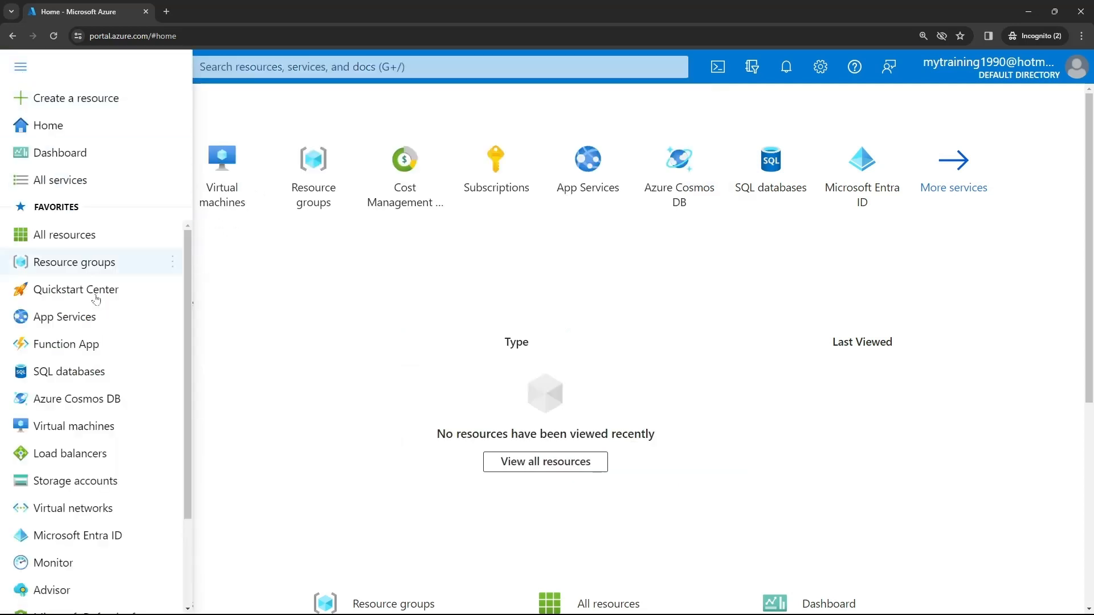
{"action": "mouse_move", "coordinate": [99, 424]}
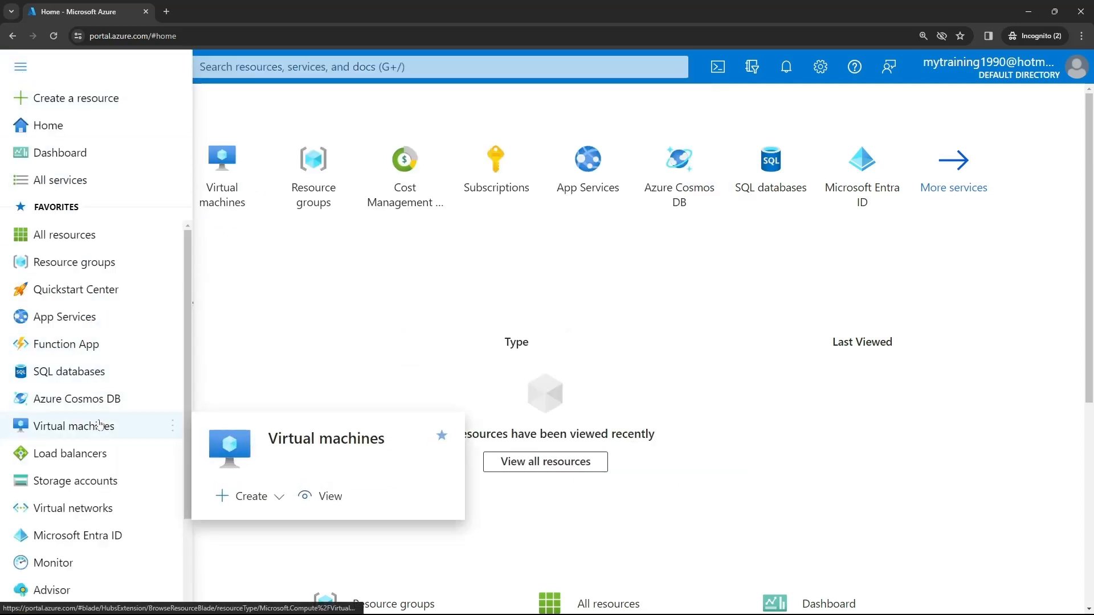
{"action": "left_click", "coordinate": [271, 328]}
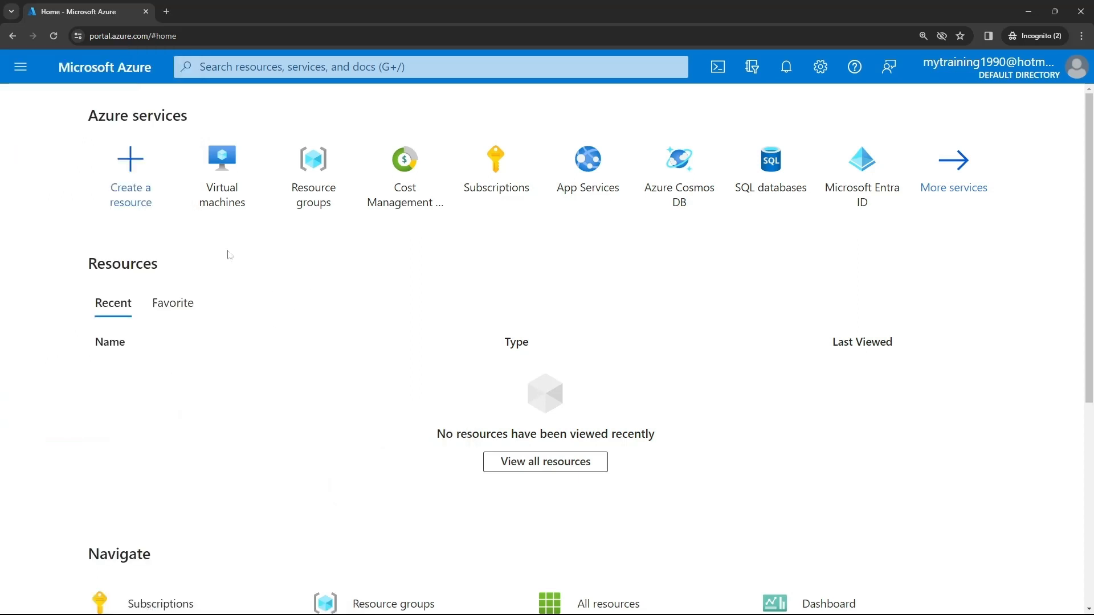
- Open the Virtual machines service and start creating an Azure virtual machine hosted by Azure
{"action": "left_click", "coordinate": [220, 182]}
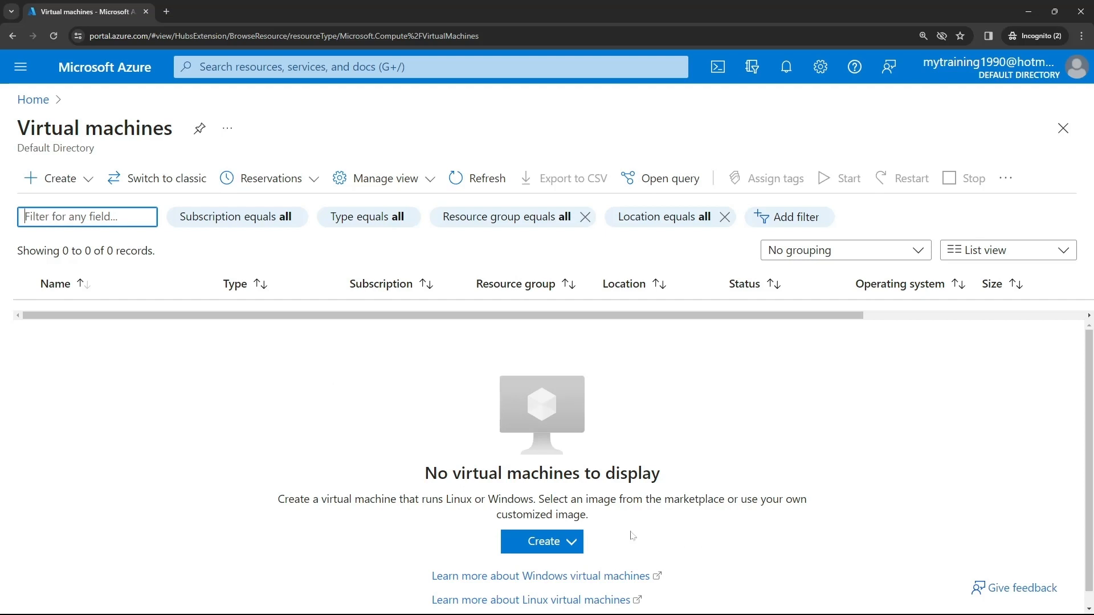
{"action": "left_click", "coordinate": [550, 544]}
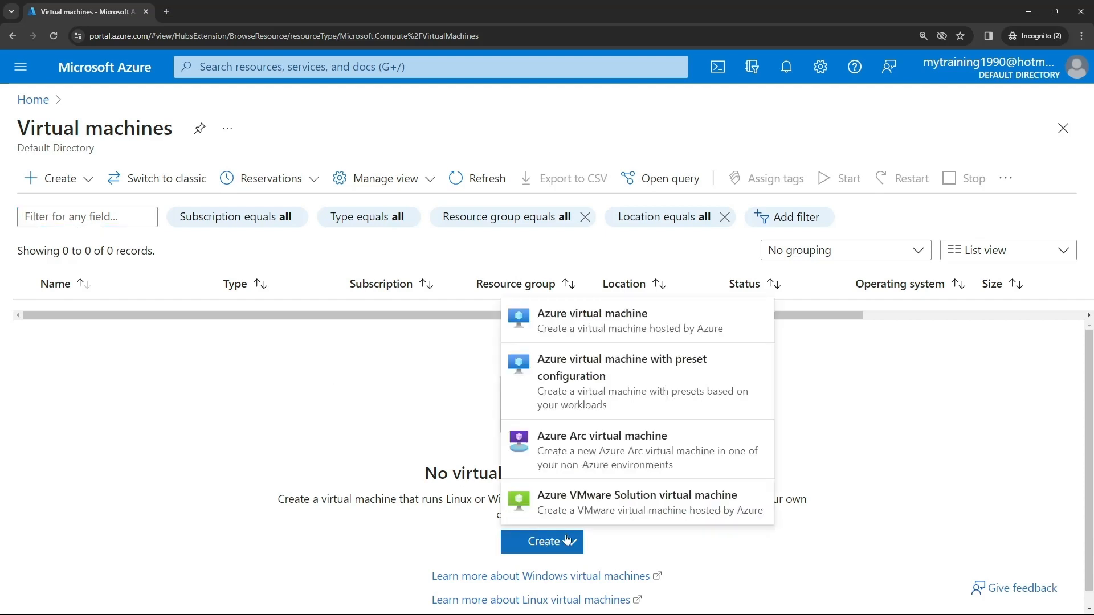
{"action": "left_click", "coordinate": [611, 329]}
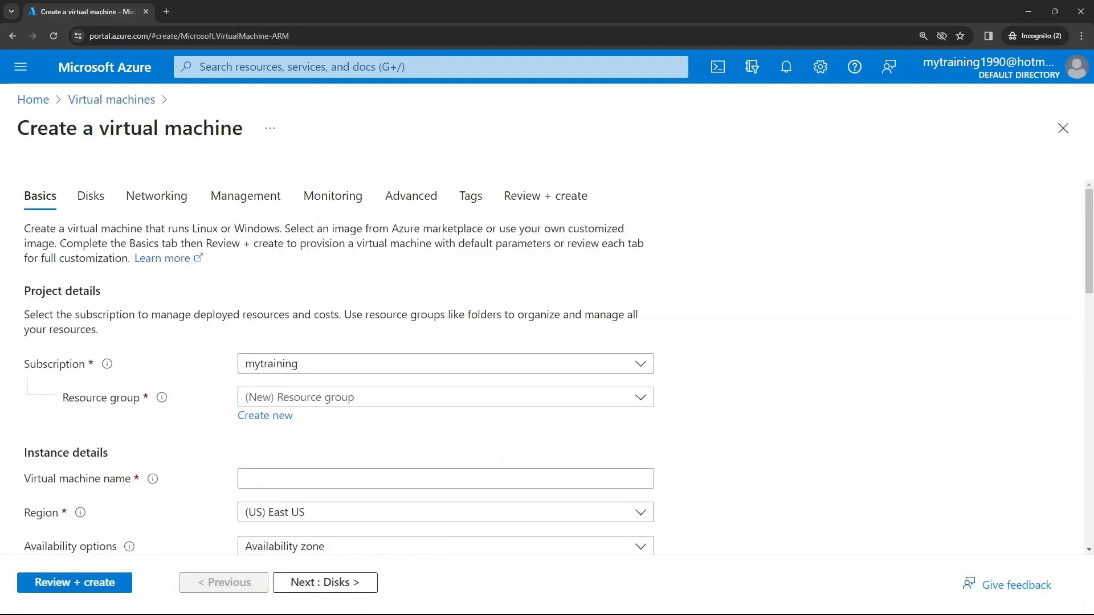
- Create a new resource group named demo-rg001 for the virtual machine
{"action": "scroll", "coordinate": [547, 365], "scroll_direction": "down", "scroll_amount": 2}
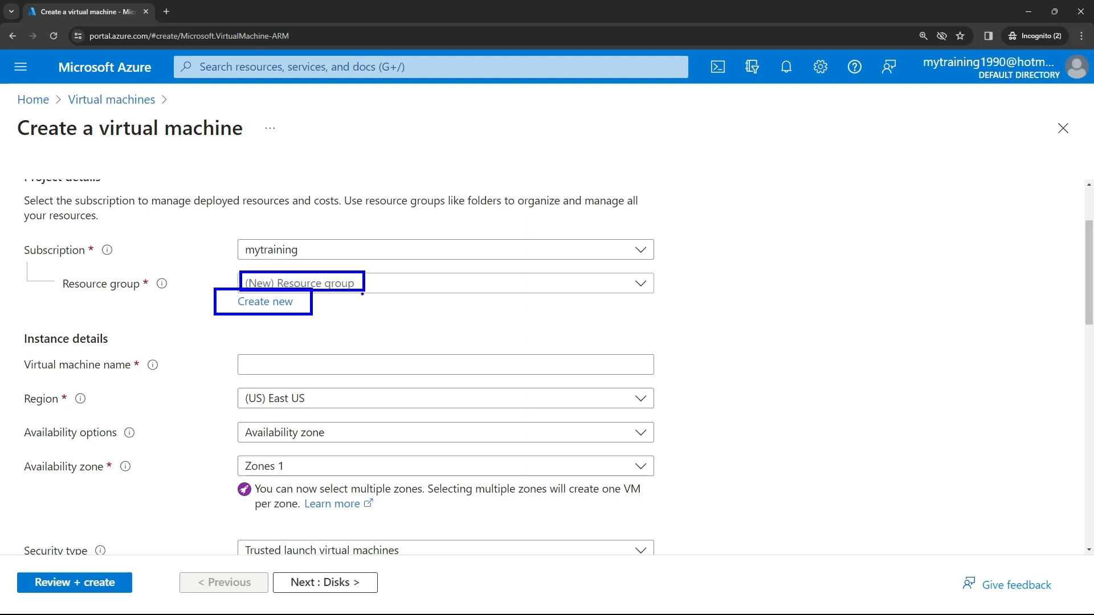
{"action": "left_click", "coordinate": [581, 285]}
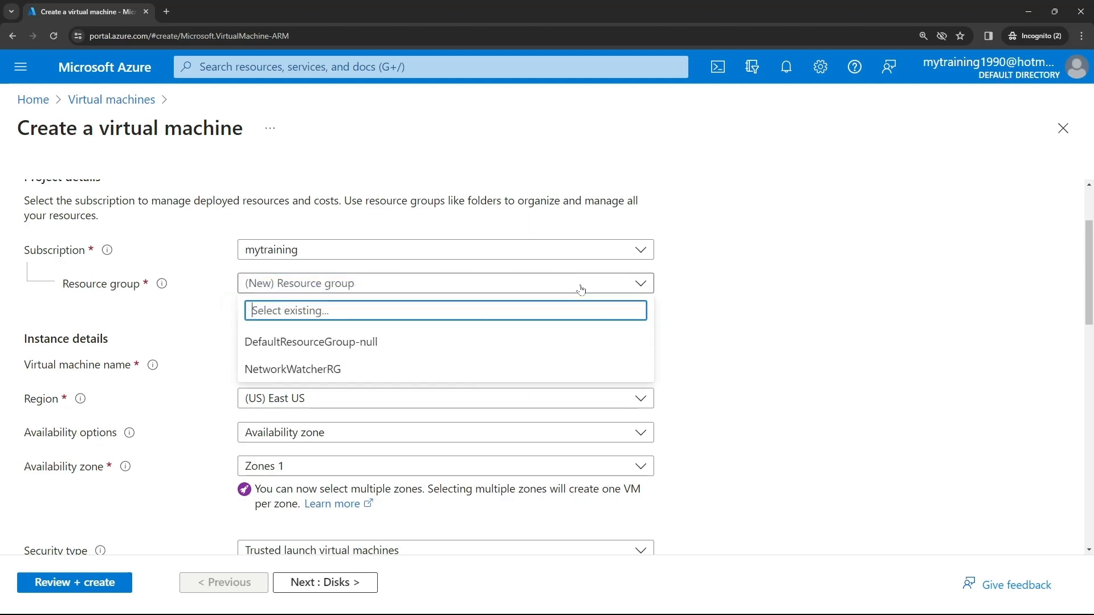
{"action": "left_click", "coordinate": [639, 287]}
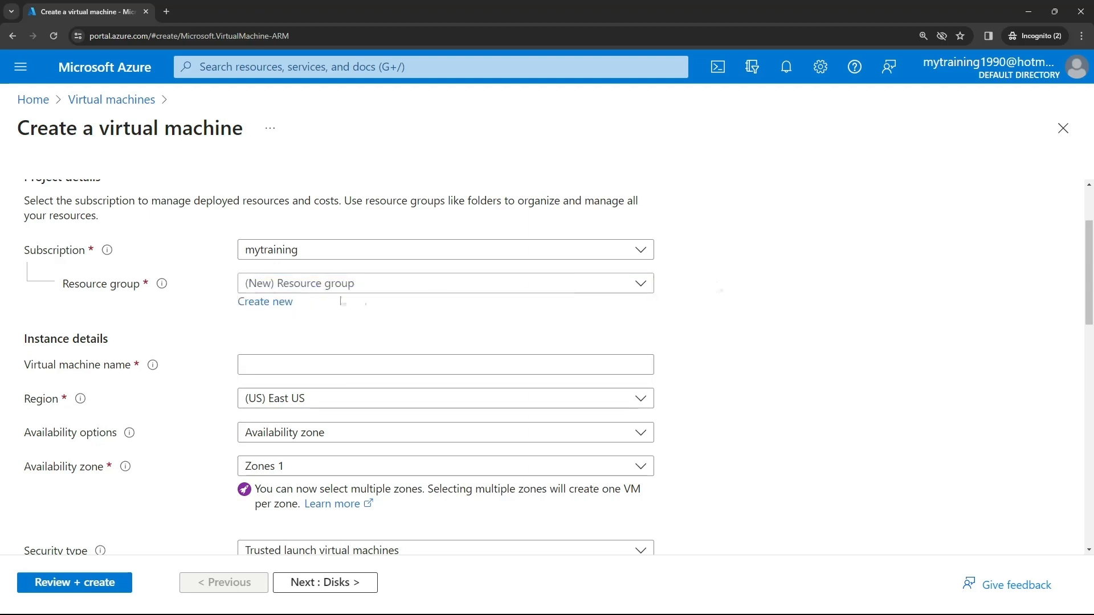
{"action": "left_click", "coordinate": [279, 302]}
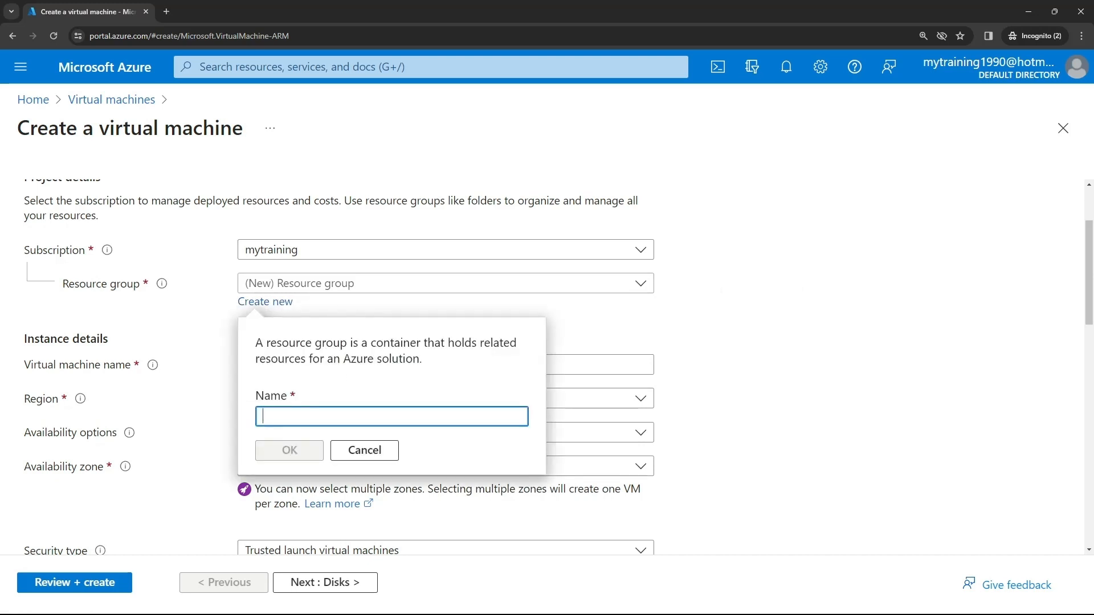
{"action": "type", "text": "demo"}
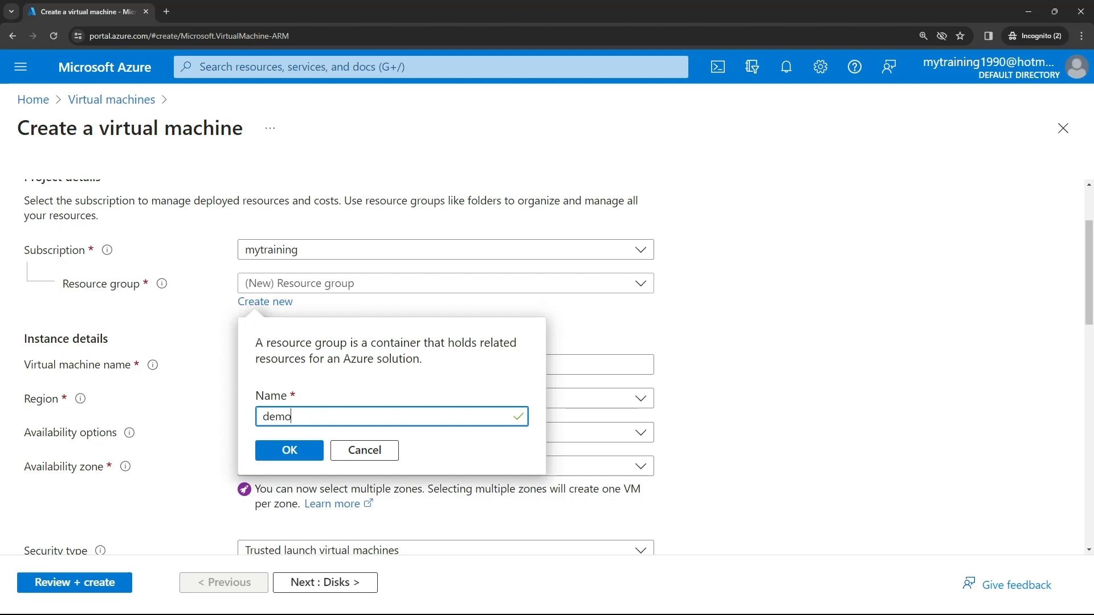
{"action": "type", "text": "-rg001"}
{"action": "left_click", "coordinate": [290, 450]}
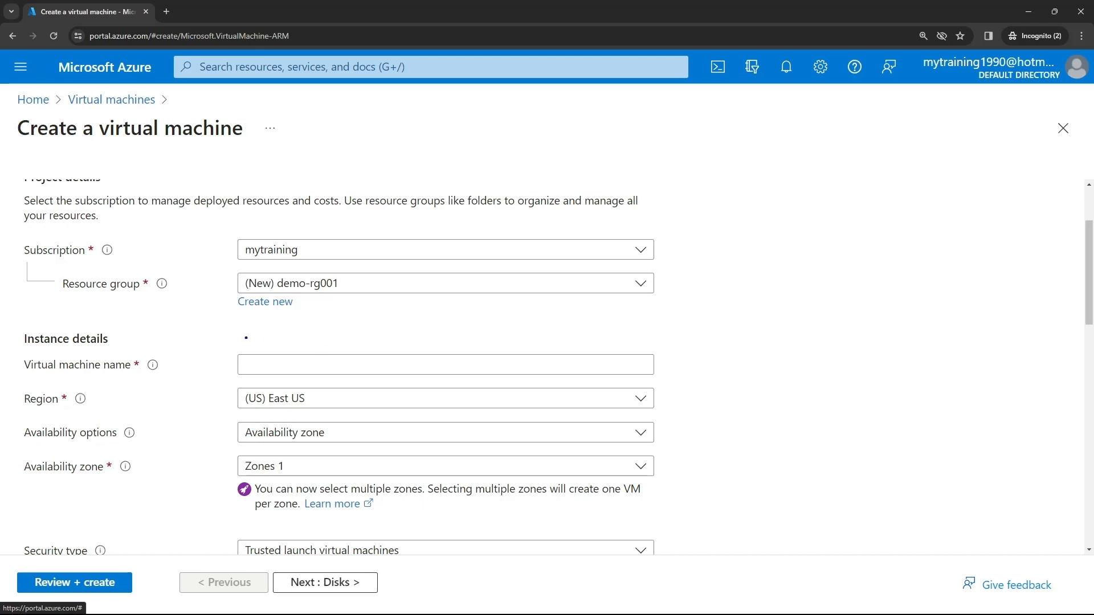
{"action": "left_click_drag", "start_coordinate": [230, 349], "coordinate": [666, 384]}
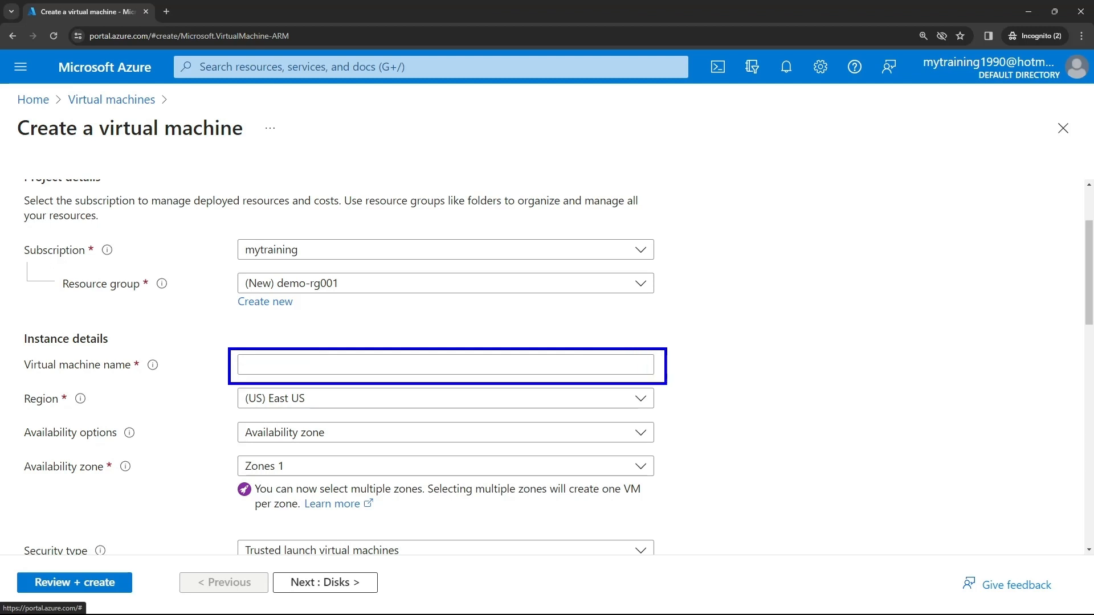
{"action": "key", "text": "Escape"}
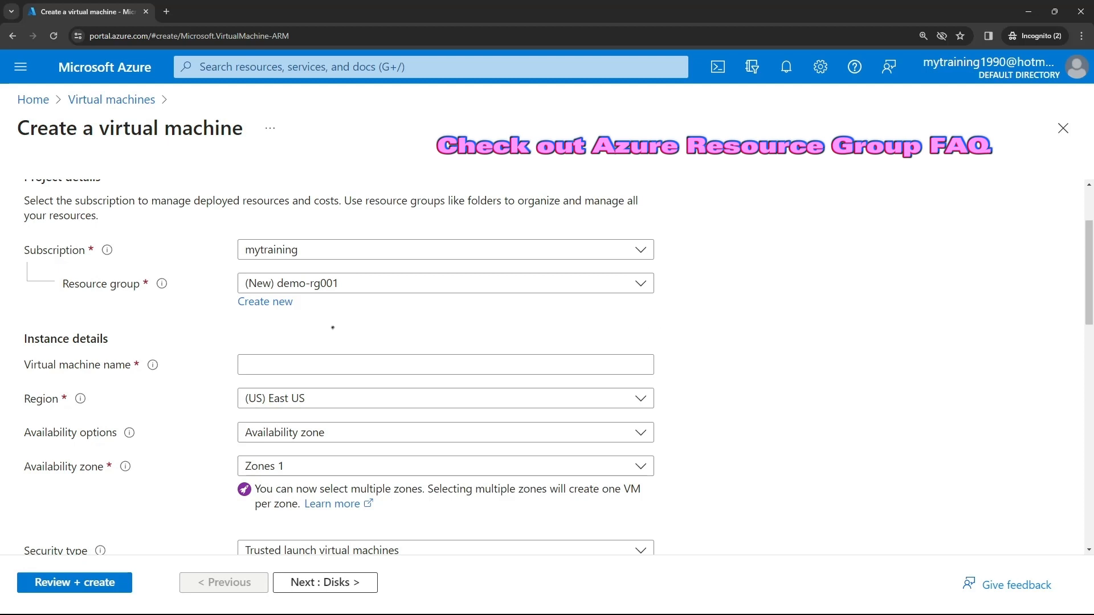
{"action": "left_click_drag", "start_coordinate": [228, 269], "coordinate": [423, 306]}
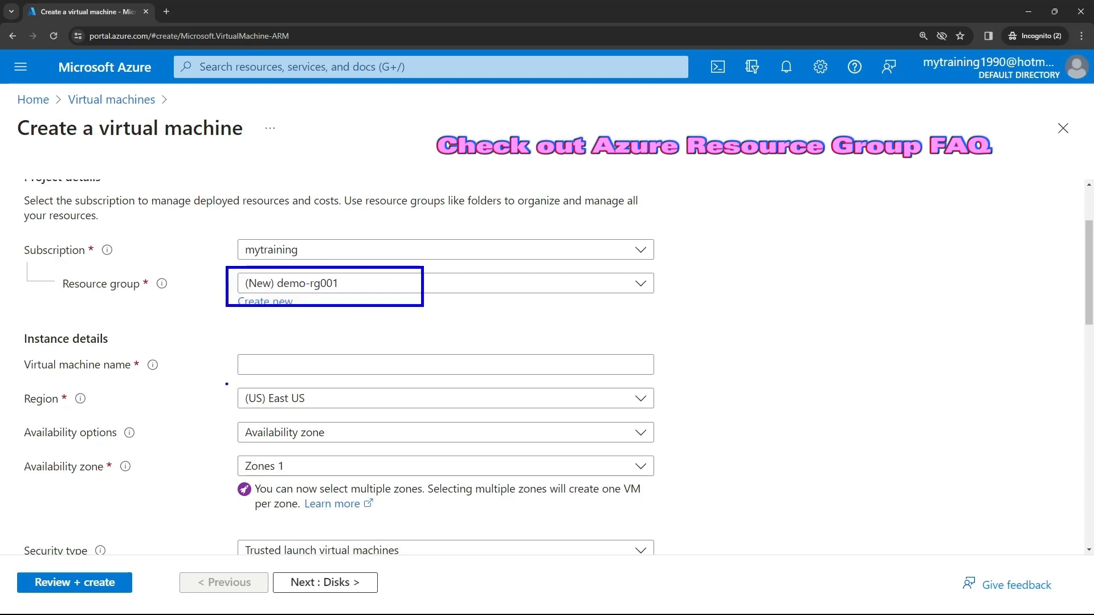
{"action": "mouse_move", "coordinate": [227, 381]}
{"action": "left_mouse_down"}
{"action": "mouse_move", "coordinate": [536, 417]}
{"action": "mouse_move", "coordinate": [660, 416]}
{"action": "left_mouse_up"}
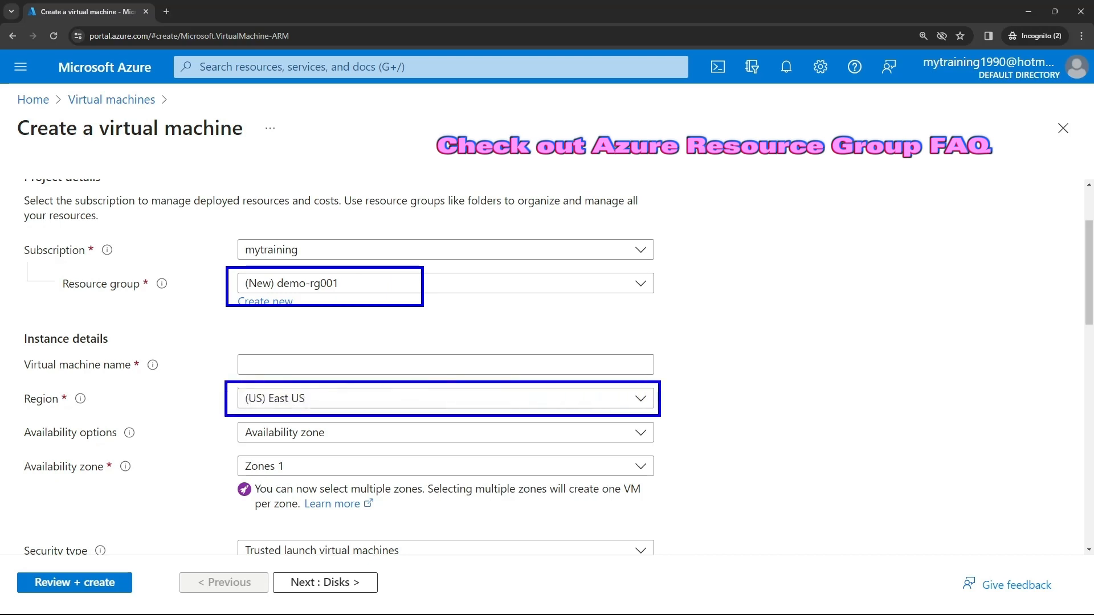
{"action": "key", "text": "Escape"}
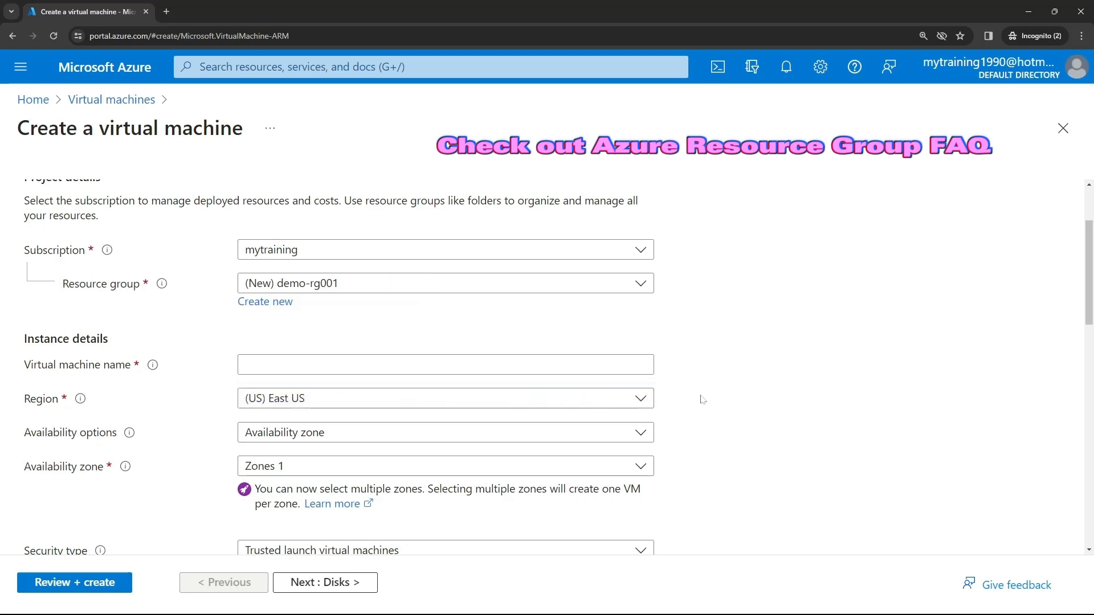
- Name the virtual machine demo-vm001 in the instance details
{"action": "left_click", "coordinate": [446, 364]}
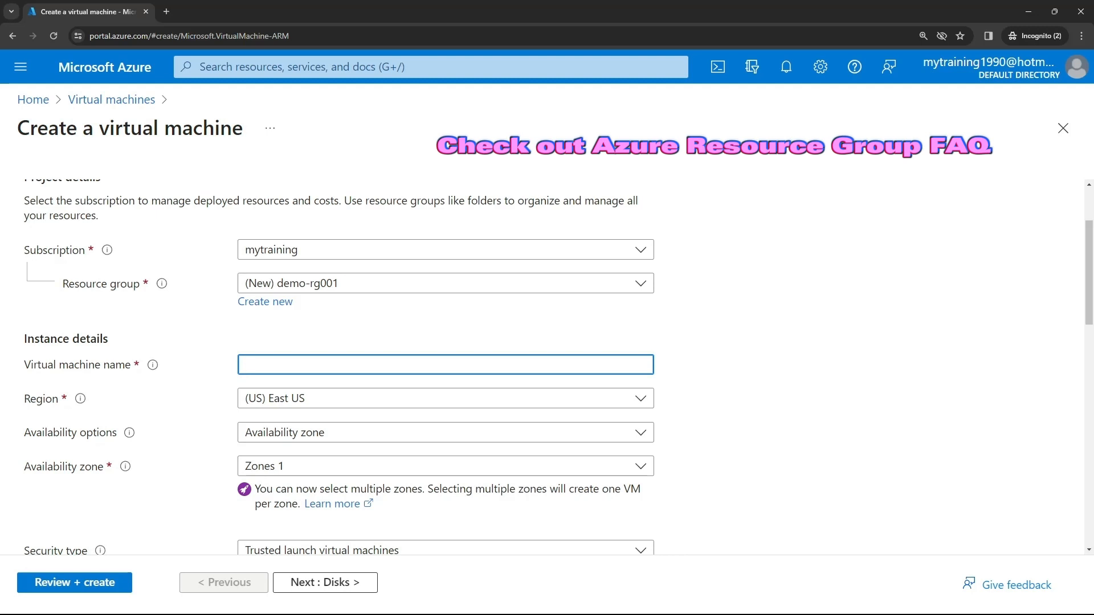
{"action": "type", "text": "demo-v"}
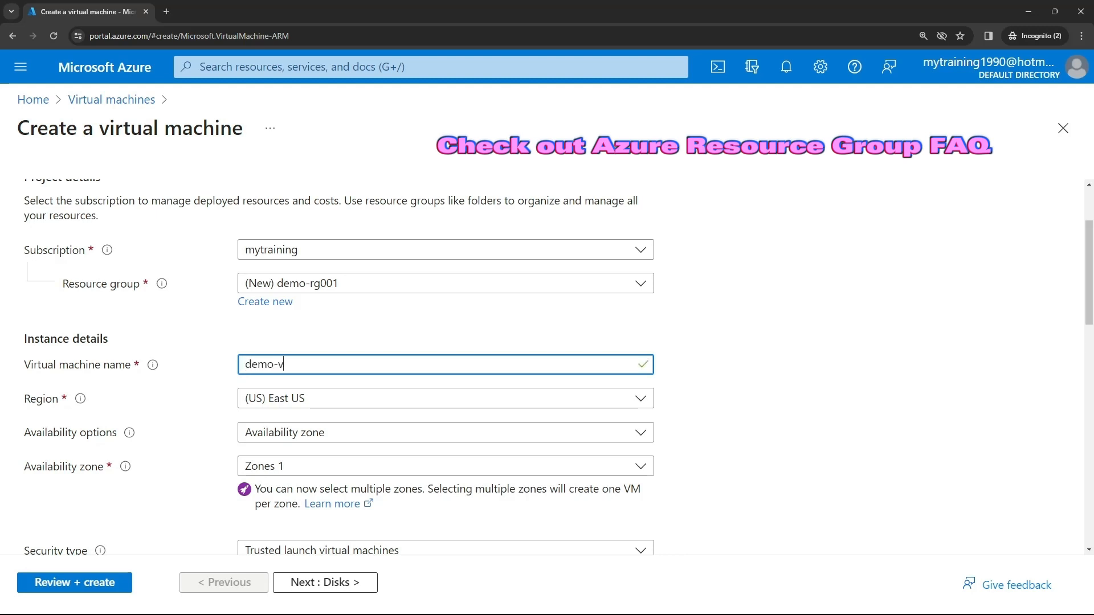
{"action": "type", "text": "m001"}
{"action": "left_click", "coordinate": [728, 394]}
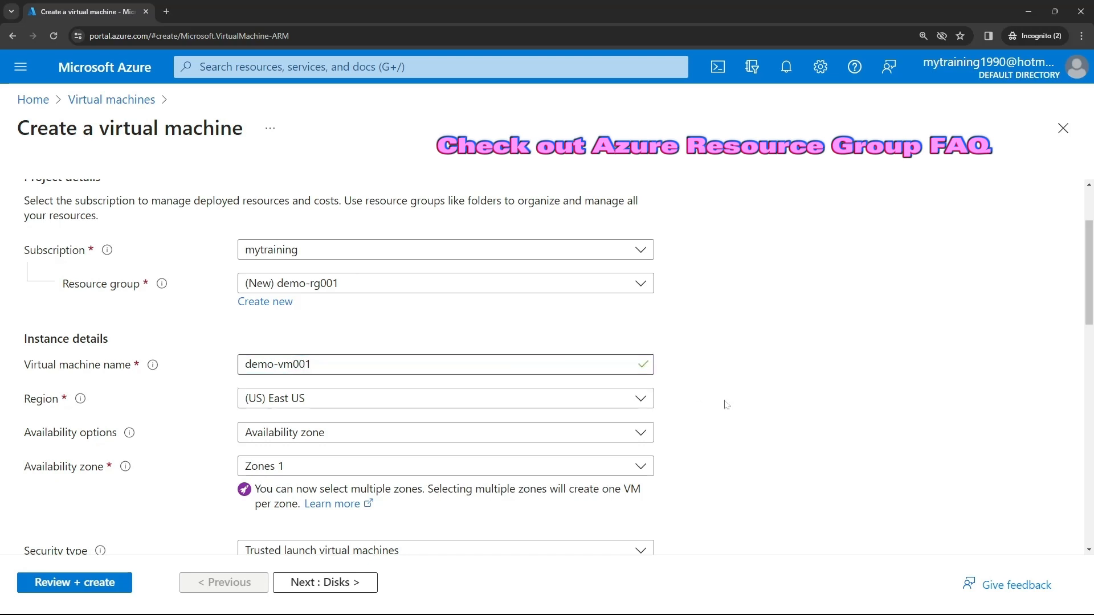
- Keep the region at (US) East US and set the availability options to No infrastructure redundancy required
{"action": "left_click", "coordinate": [605, 403]}
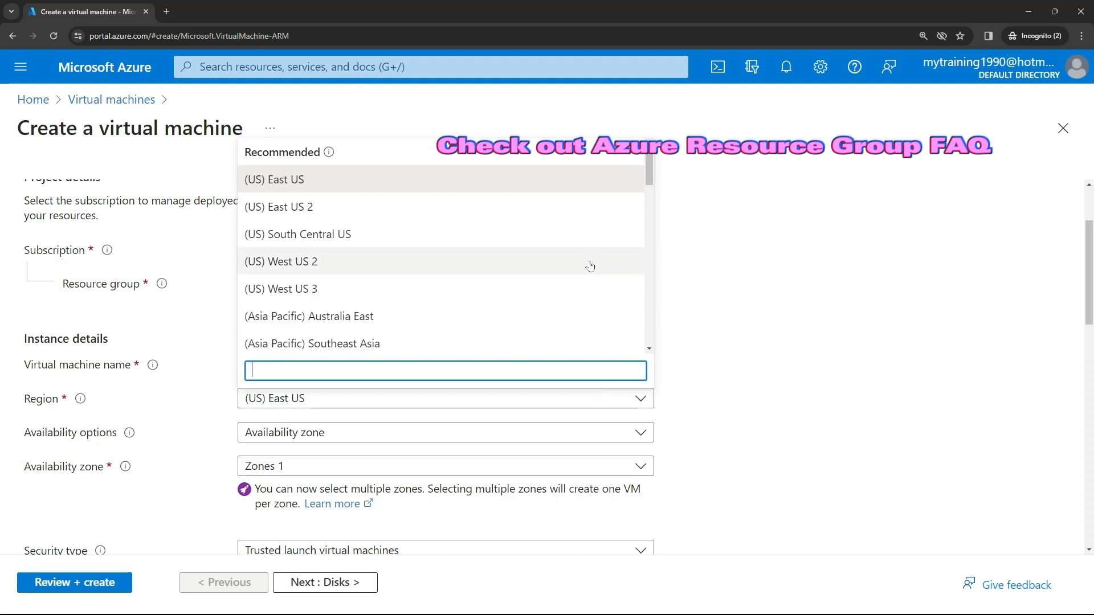
{"action": "left_click", "coordinate": [857, 335]}
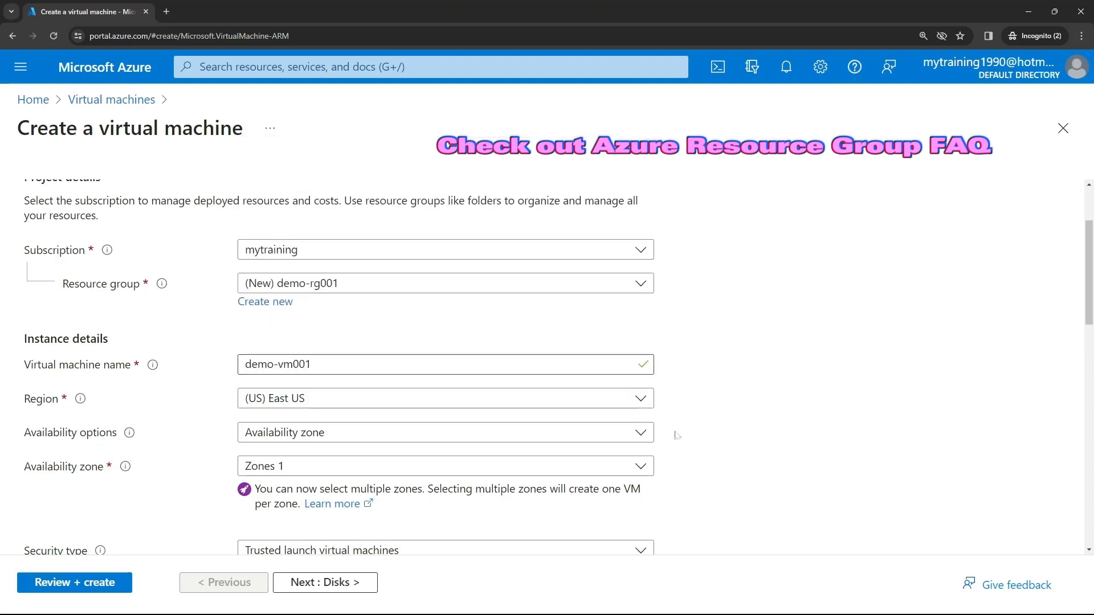
{"action": "left_click", "coordinate": [632, 434]}
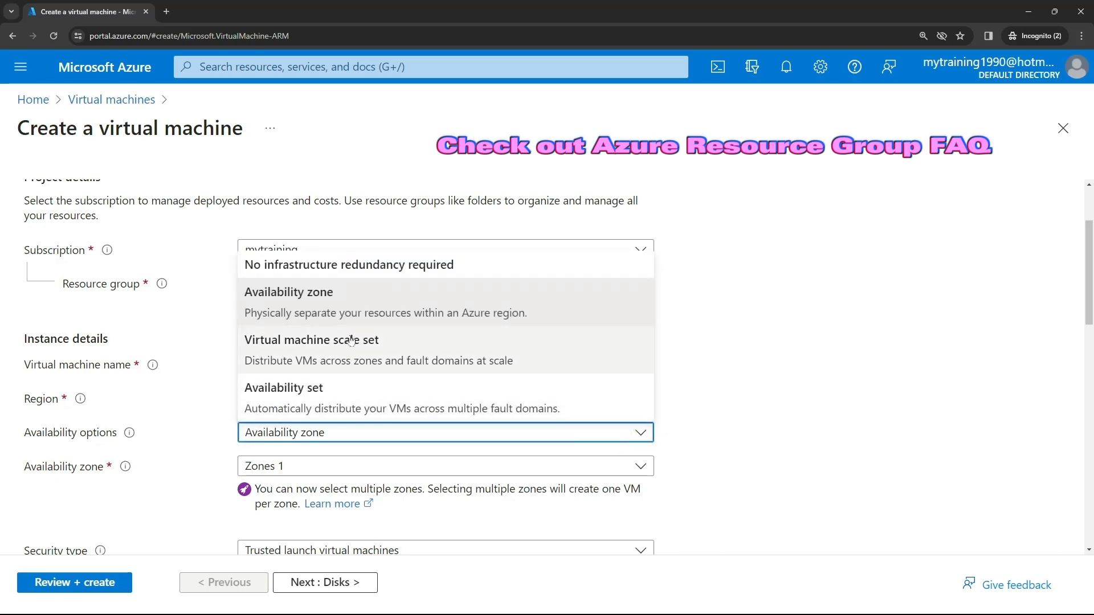
{"action": "left_click", "coordinate": [362, 267]}
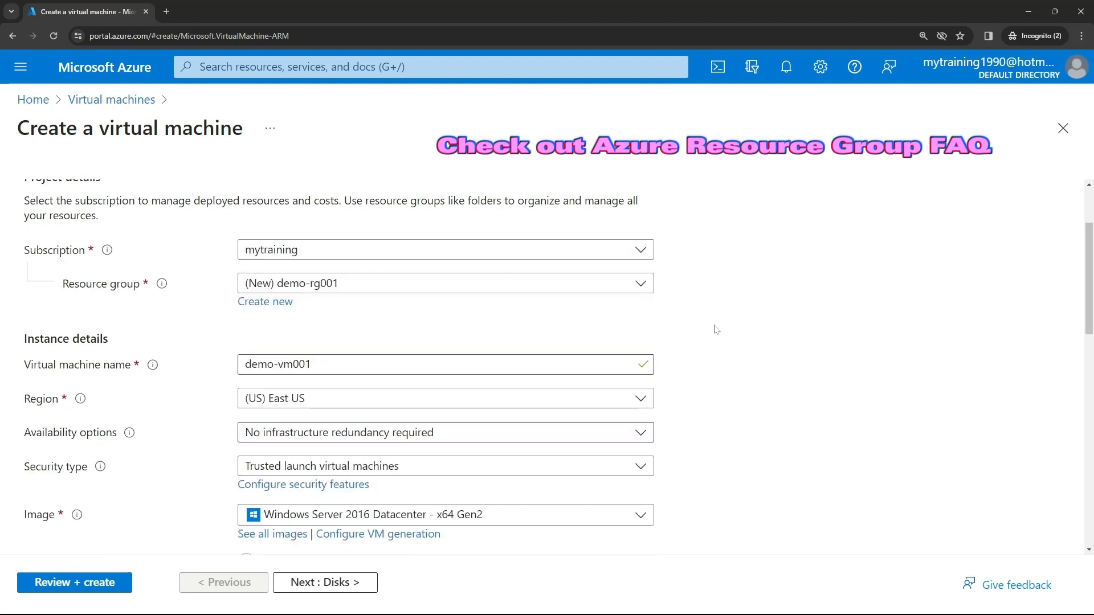
- Review the operating system images offered, keeping Windows Server 2016 Datacenter - x64 Gen2 selected
{"action": "scroll", "coordinate": [717, 328], "scroll_direction": "down", "scroll_amount": 1}
{"action": "scroll", "coordinate": [717, 332], "scroll_direction": "down", "scroll_amount": 3}
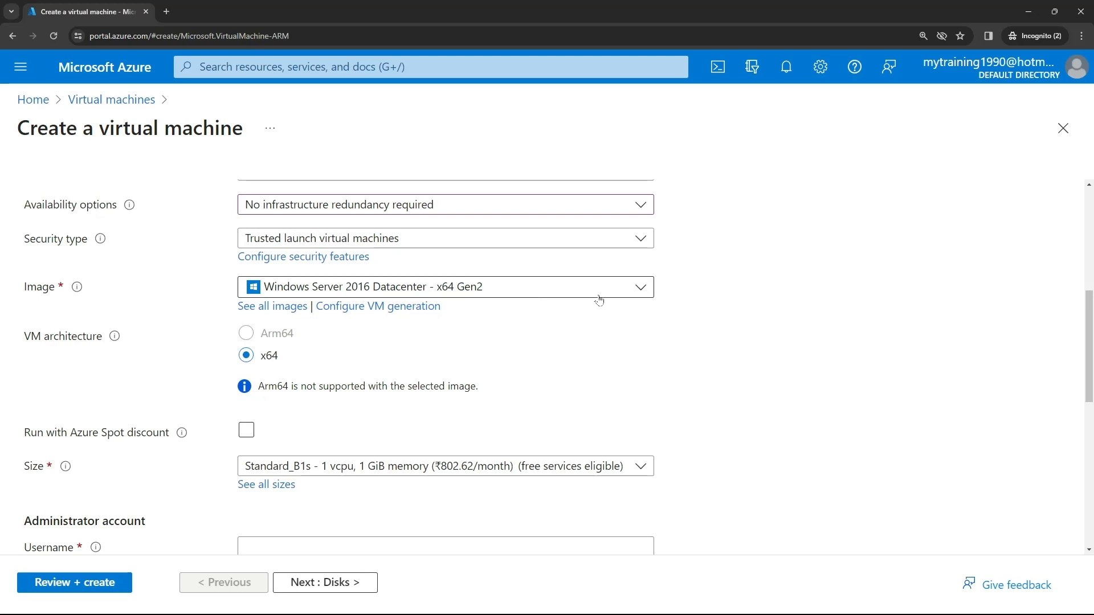
{"action": "left_click", "coordinate": [640, 287]}
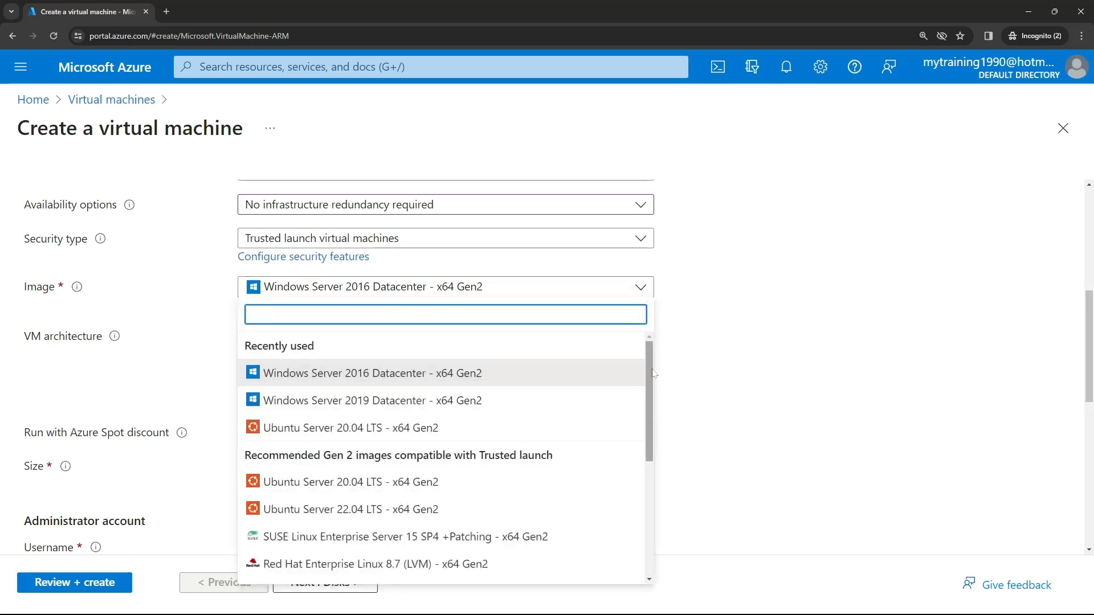
{"action": "left_click_drag", "start_coordinate": [652, 378], "coordinate": [649, 492]}
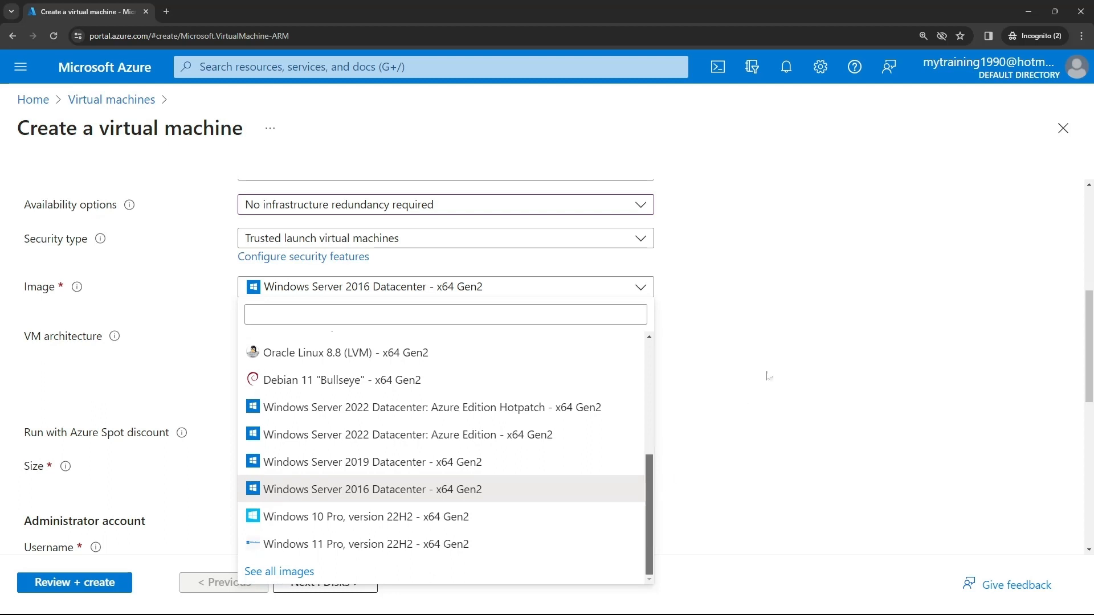
{"action": "left_click", "coordinate": [770, 376]}
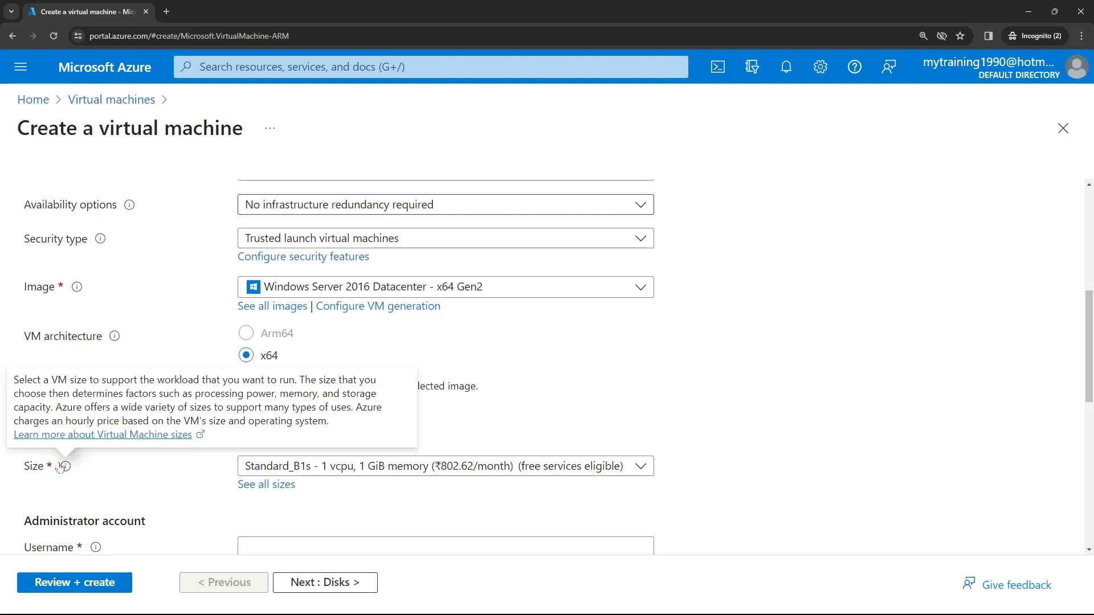
- Browse the full list of VM sizes, comparing vCPUs, RAM, data disks, temporary storage and monthly cost
{"action": "left_click", "coordinate": [643, 469]}
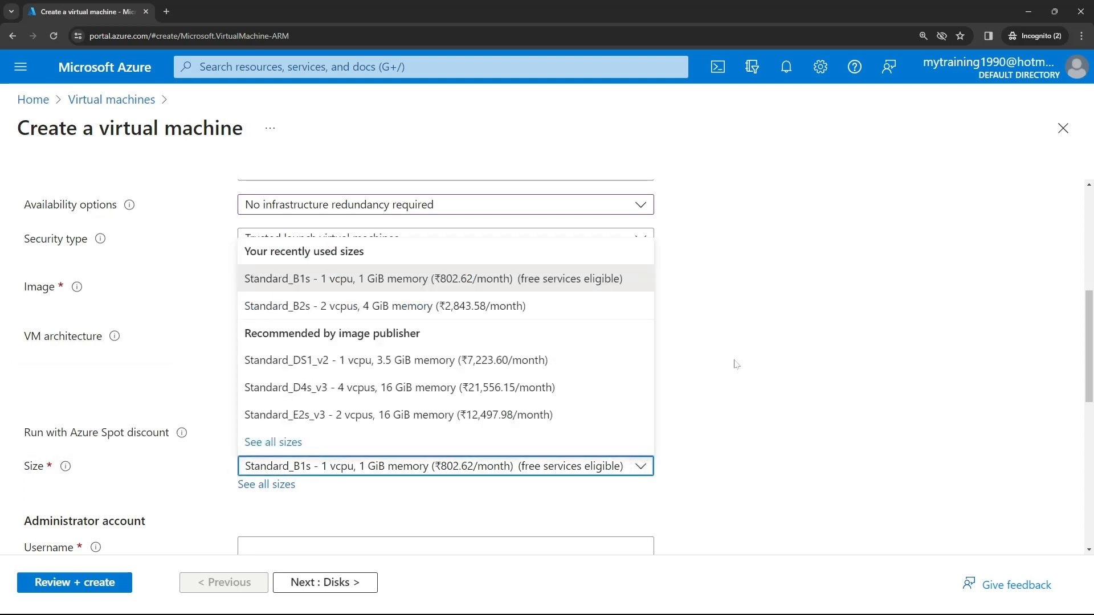
{"action": "left_click", "coordinate": [793, 337]}
{"action": "left_click", "coordinate": [288, 481]}
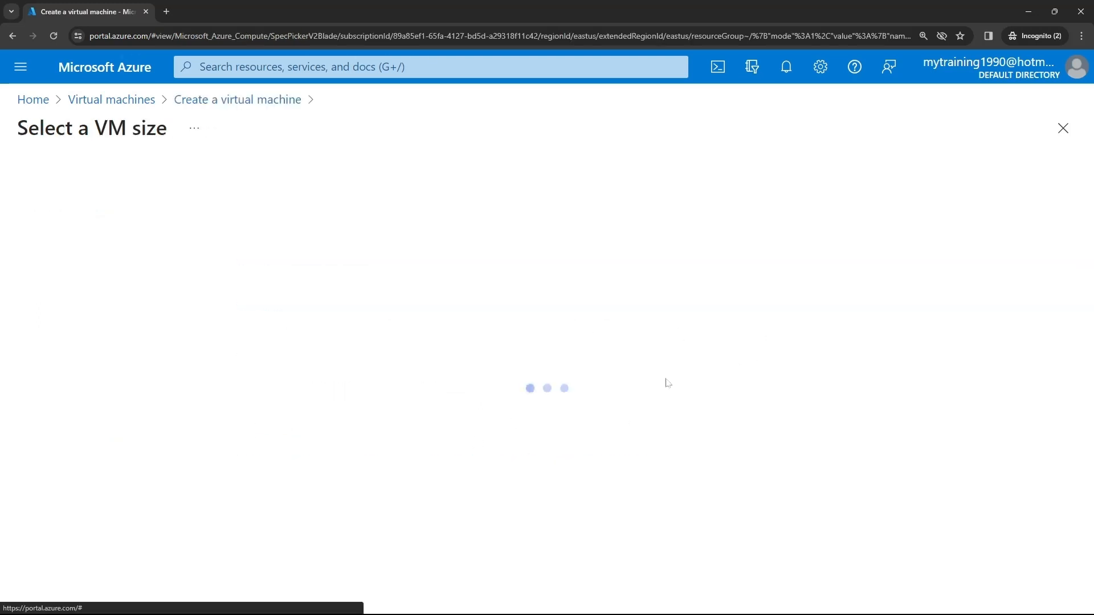
{"action": "scroll", "coordinate": [655, 410], "scroll_direction": "down", "scroll_amount": 3}
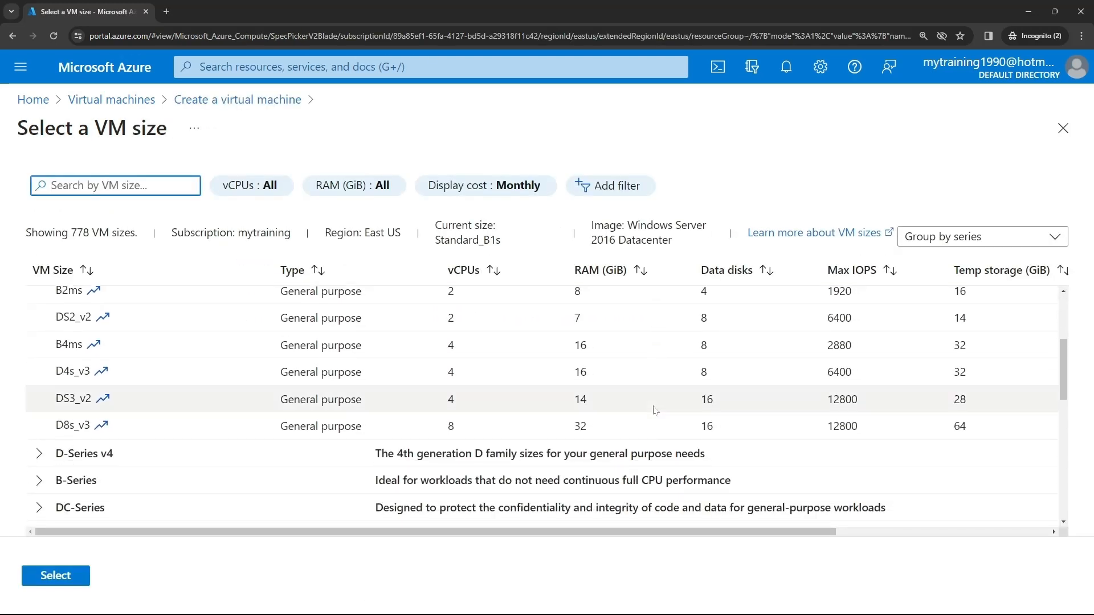
{"action": "scroll", "coordinate": [655, 410], "scroll_direction": "up", "scroll_amount": 2}
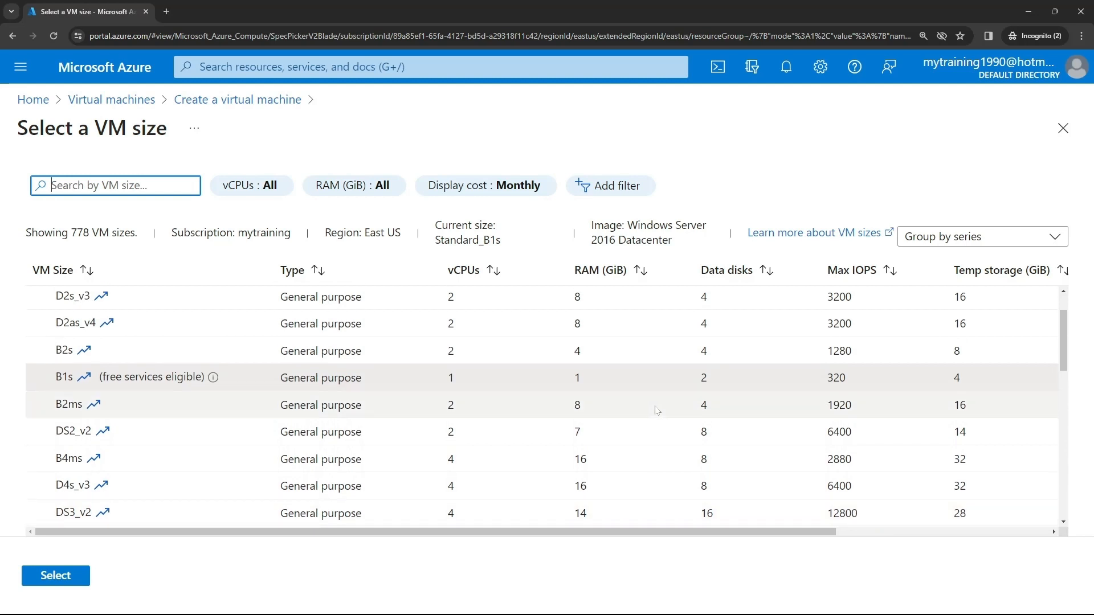
{"action": "scroll", "coordinate": [656, 409], "scroll_direction": "down", "scroll_amount": 1}
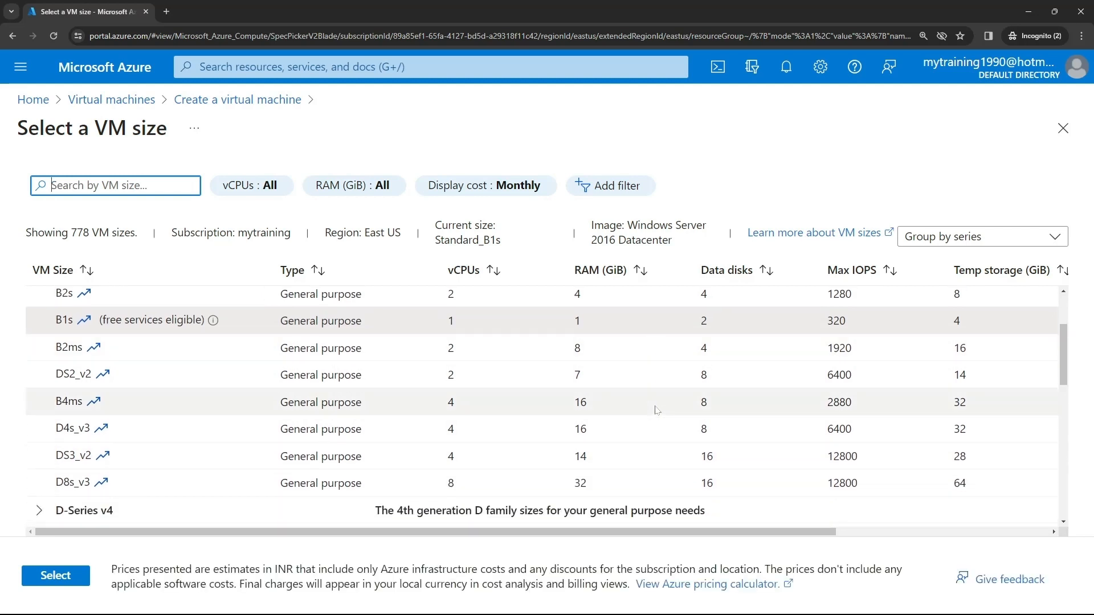
{"action": "scroll", "coordinate": [657, 410], "scroll_direction": "down", "scroll_amount": 5}
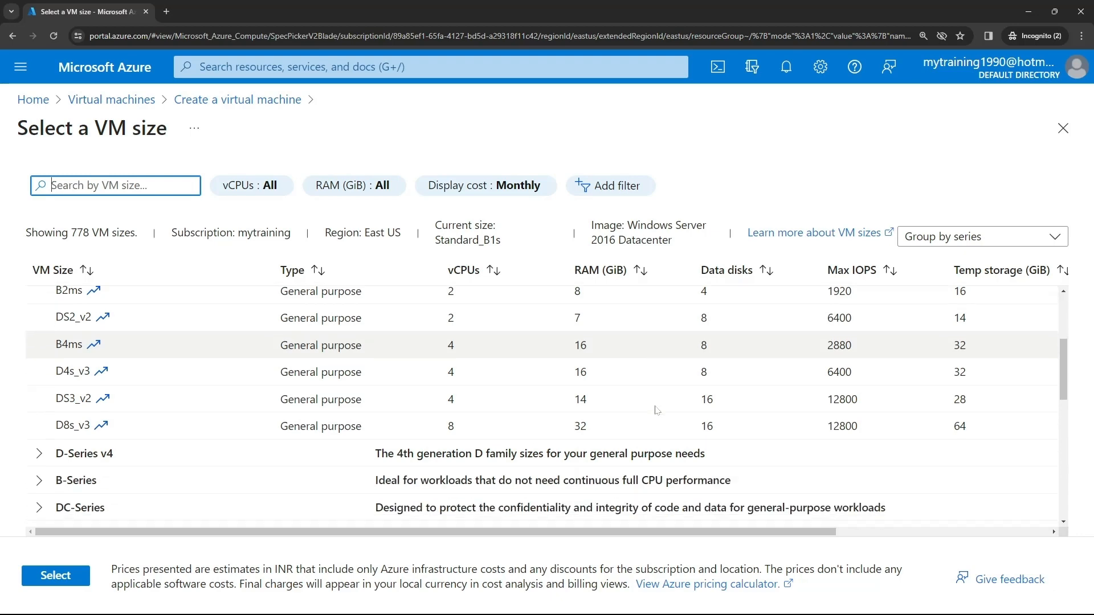
{"action": "scroll", "coordinate": [656, 409], "scroll_direction": "up", "scroll_amount": 5}
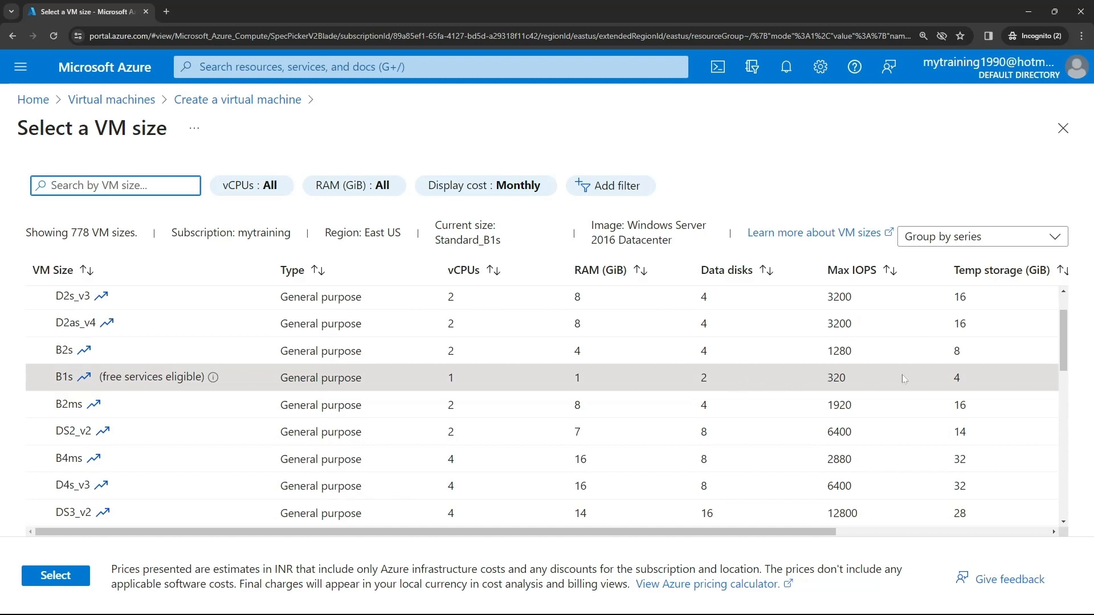
{"action": "scroll", "coordinate": [1006, 526], "scroll_direction": "right", "scroll_amount": 4}
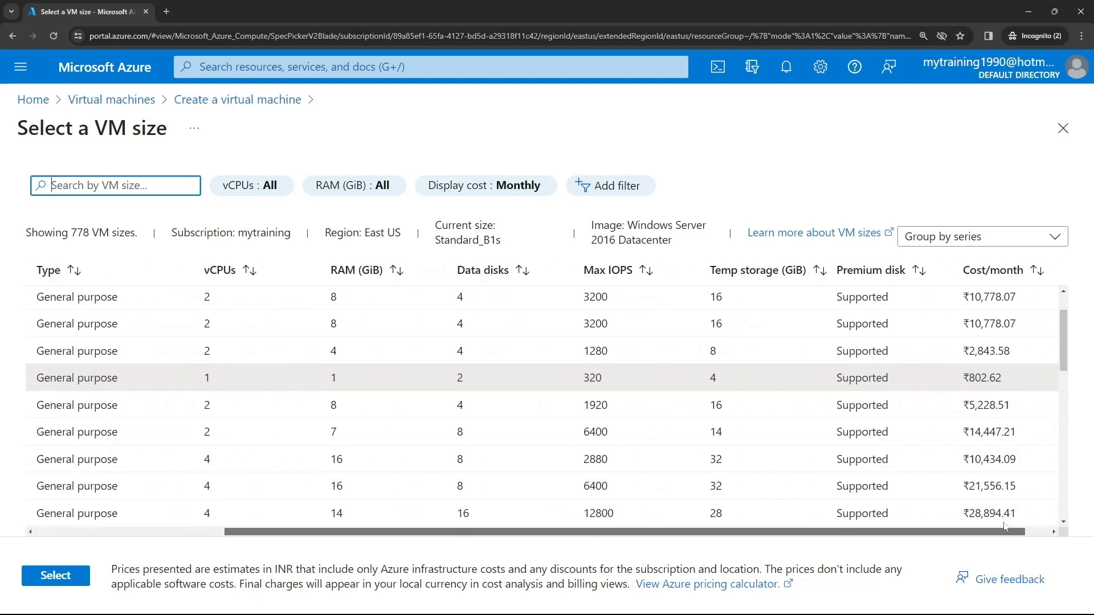
{"action": "scroll", "coordinate": [1006, 526], "scroll_direction": "left", "scroll_amount": 1}
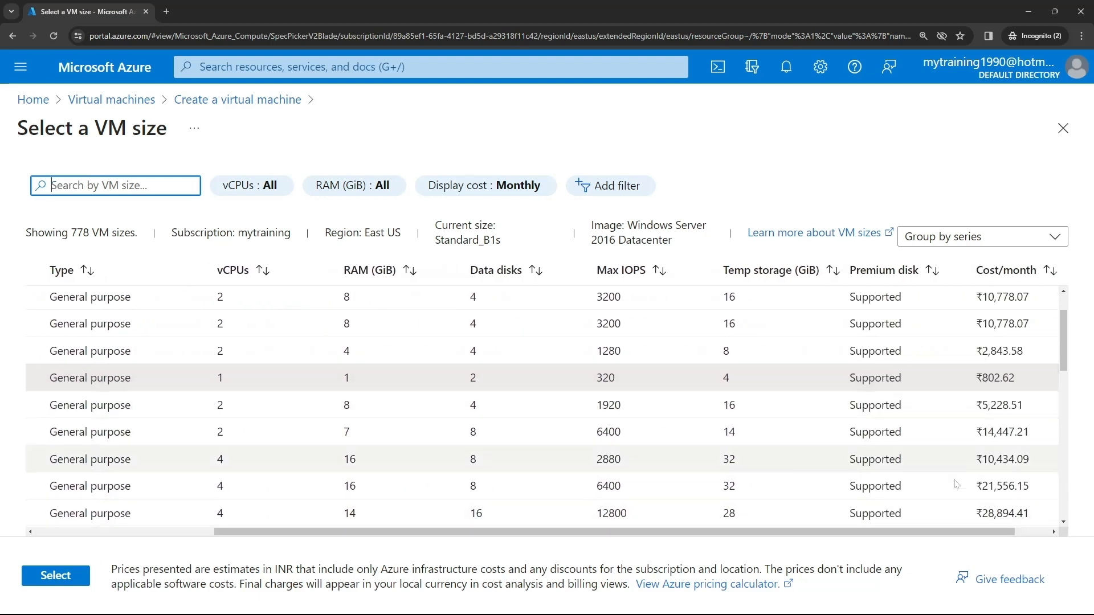
{"action": "left_click_drag", "start_coordinate": [932, 534], "coordinate": [675, 536]}
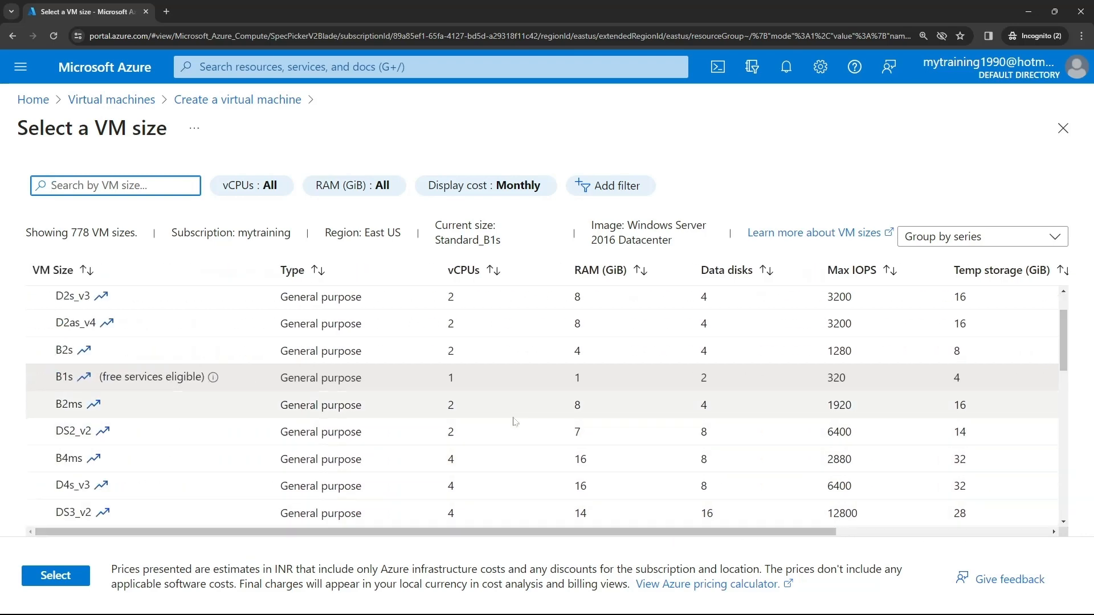
{"action": "key", "text": "ctrl+minus"}
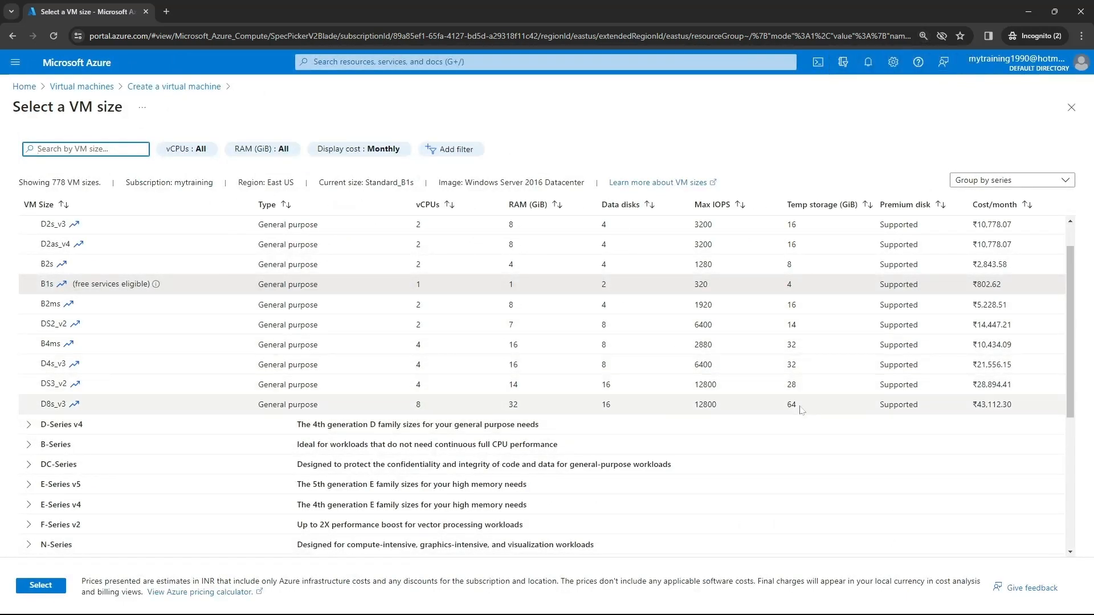
- Choose the B2s size from the B-Series as the virtual machine's size
{"action": "left_click", "coordinate": [430, 444]}
{"action": "scroll", "coordinate": [430, 304], "scroll_direction": "down", "scroll_amount": 3}
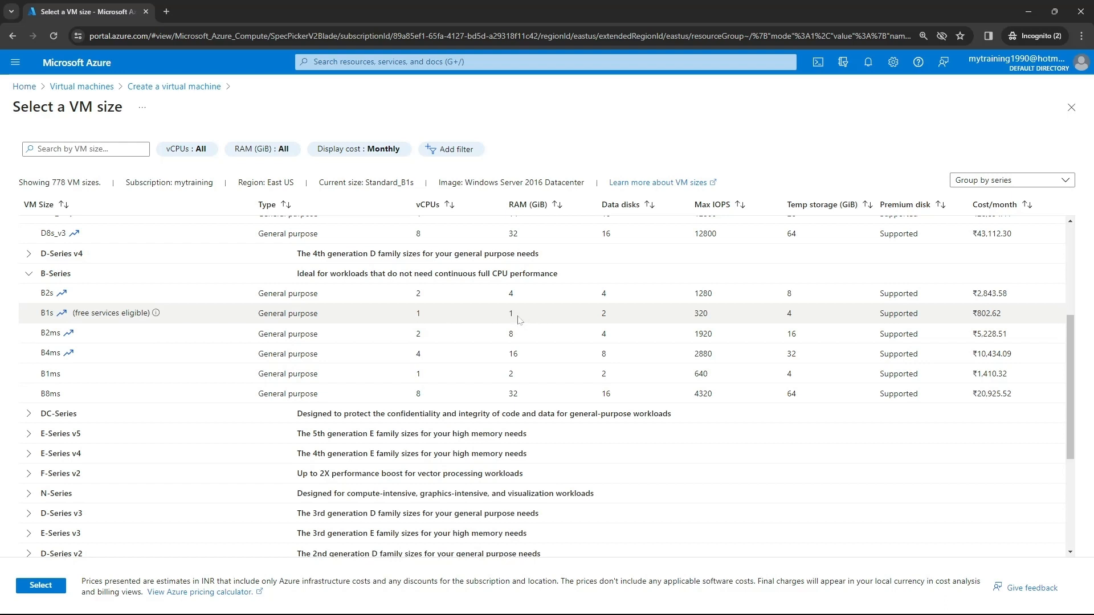
{"action": "left_click", "coordinate": [400, 297]}
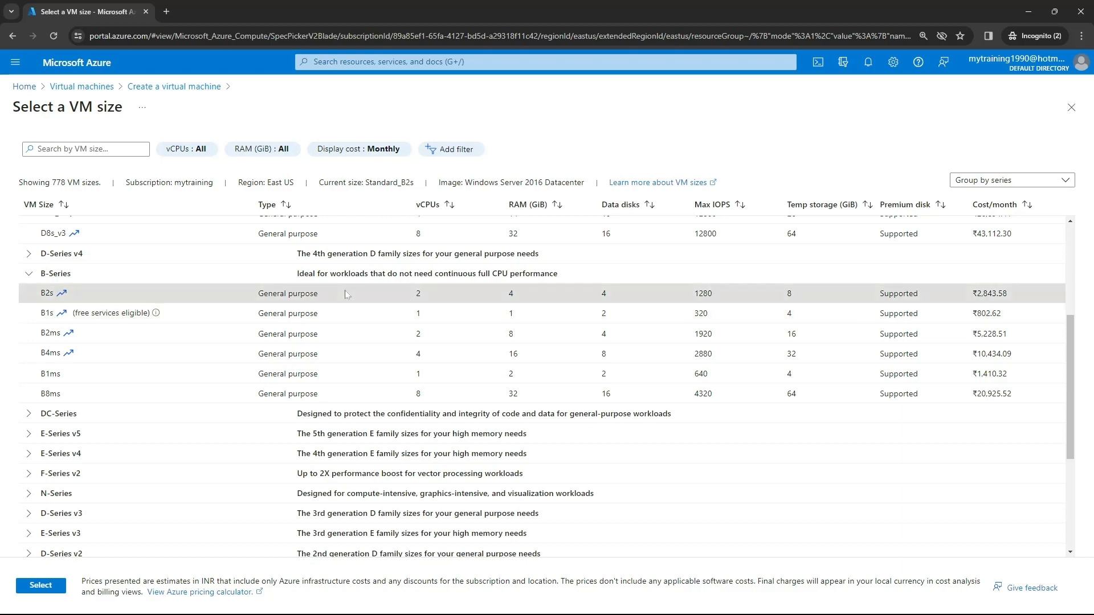
{"action": "left_click", "coordinate": [41, 586]}
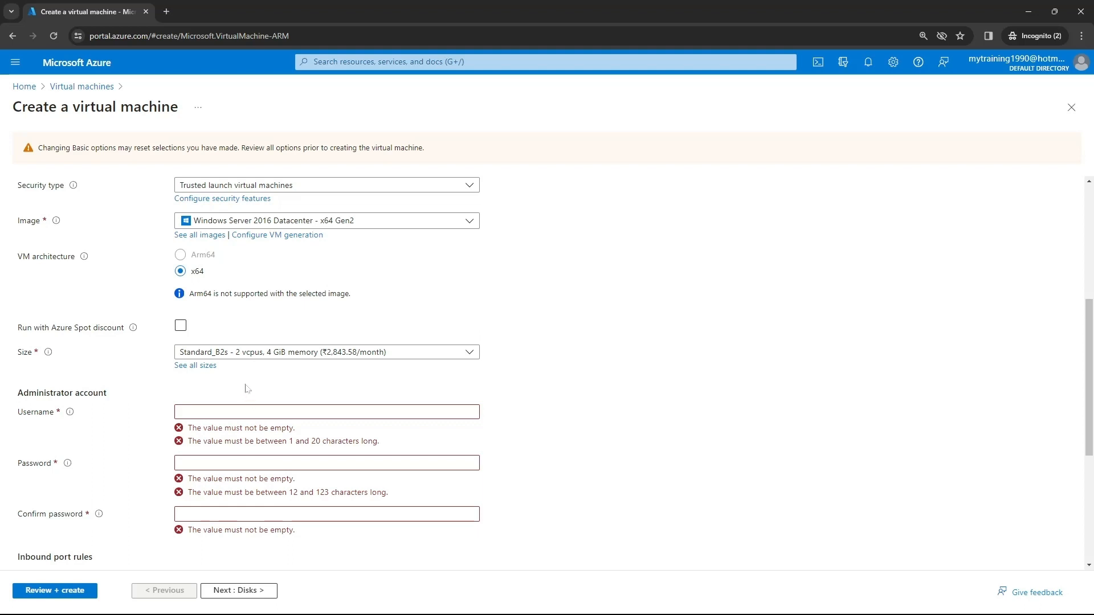
- Set the administrator account's username to demouseraccount
{"action": "left_click", "coordinate": [327, 412]}
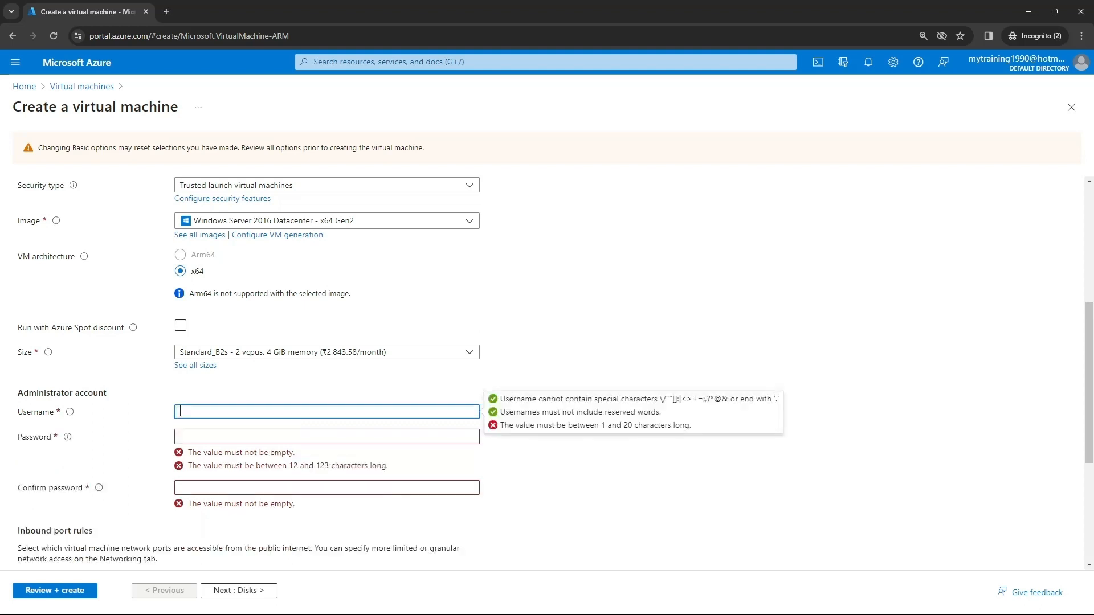
{"action": "type", "text": "demouserac"}
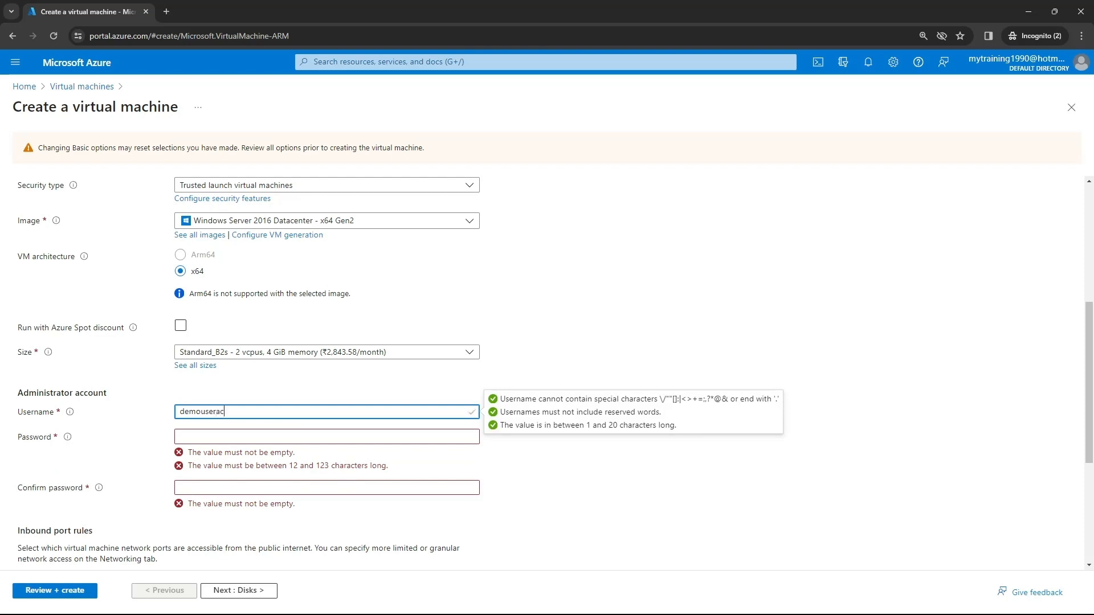
{"action": "type", "text": "count"}
{"action": "key", "text": "Tab"}
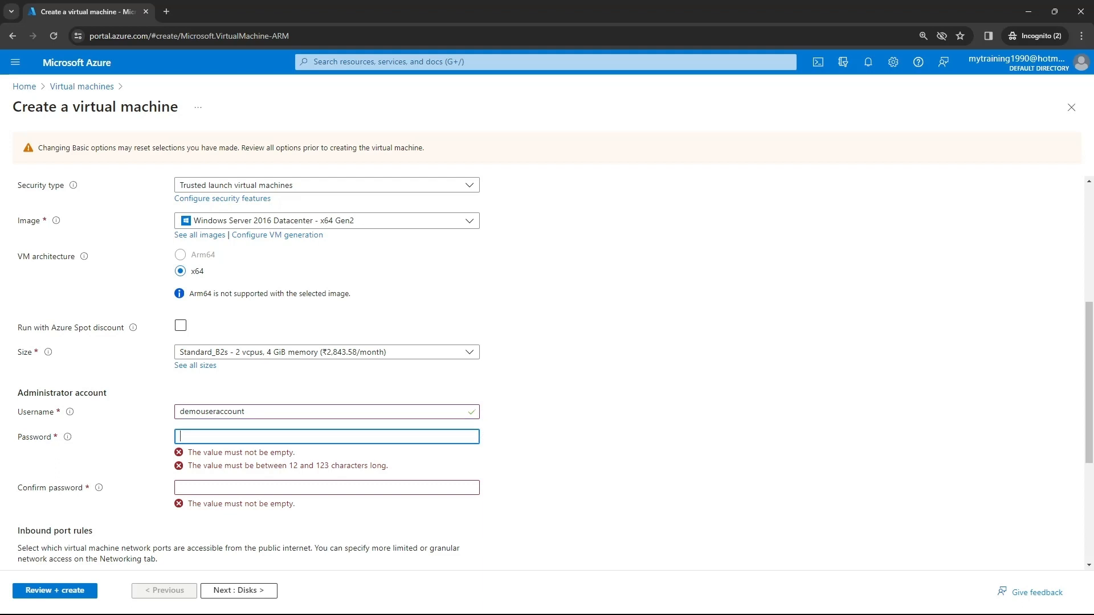
- Enter the administrator account's password and repeat it in the confirmation field
{"action": "type", "text": "•••••••••••••••"}
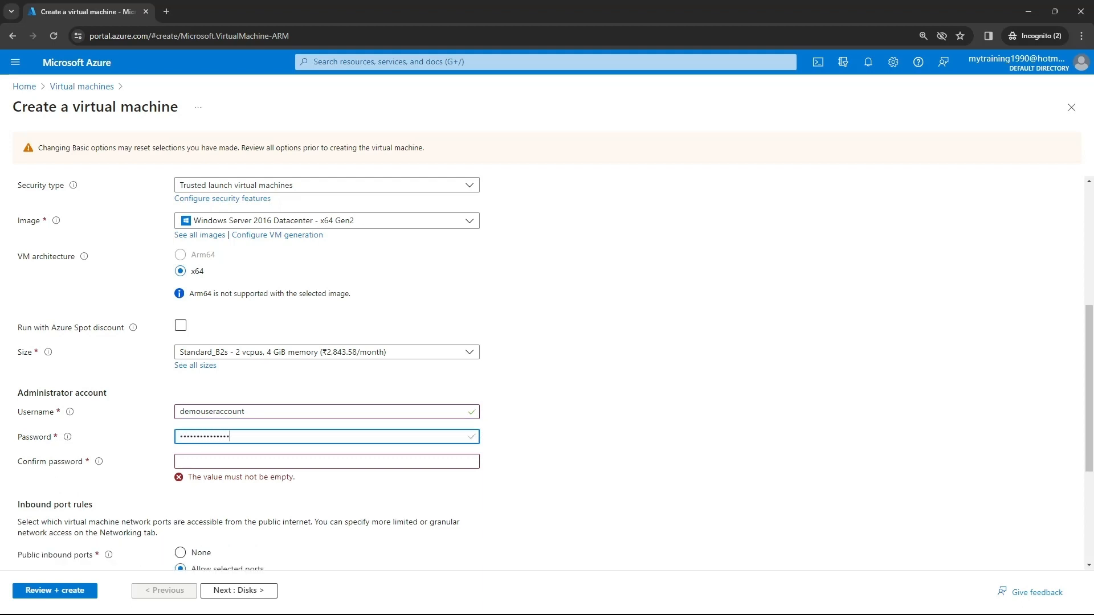
{"action": "type", "text": "•"}
{"action": "key", "text": "Tab"}
{"action": "type", "text": "••••••••"}
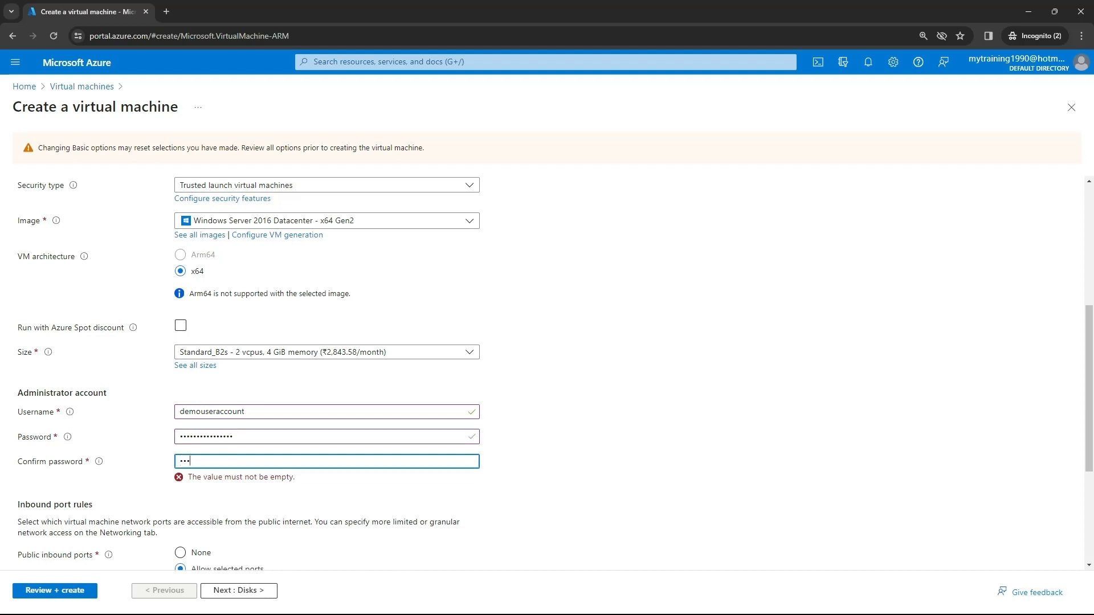
{"action": "type", "text": "••••••"}
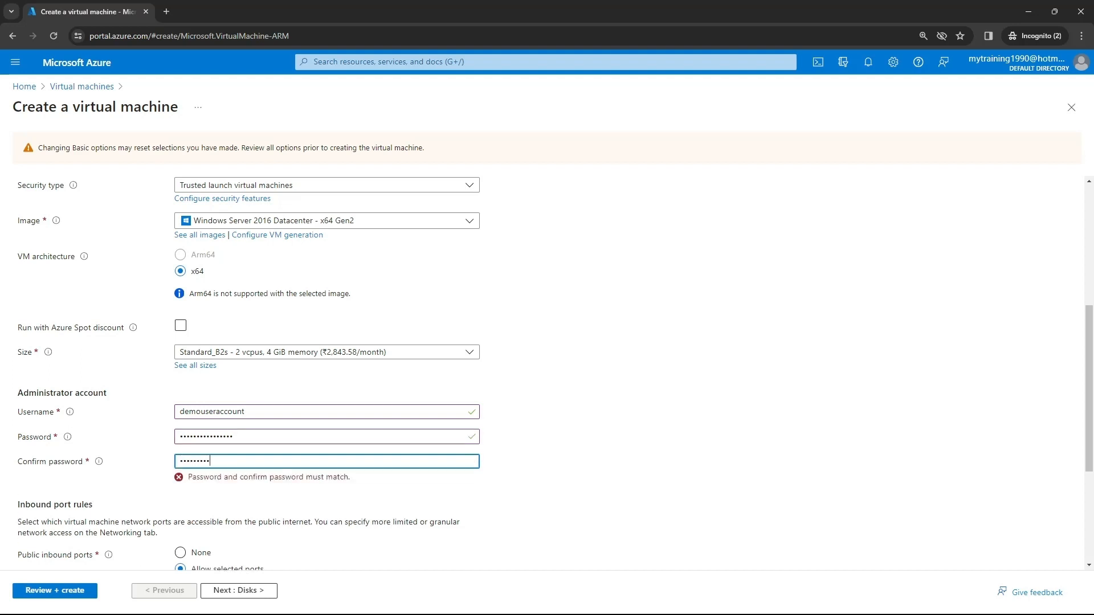
{"action": "type", "text": "••"}
- Keep RDP (3389) as the allowed public inbound port and proceed to the disk settings
{"action": "scroll", "coordinate": [290, 467], "scroll_direction": "down", "scroll_amount": 3}
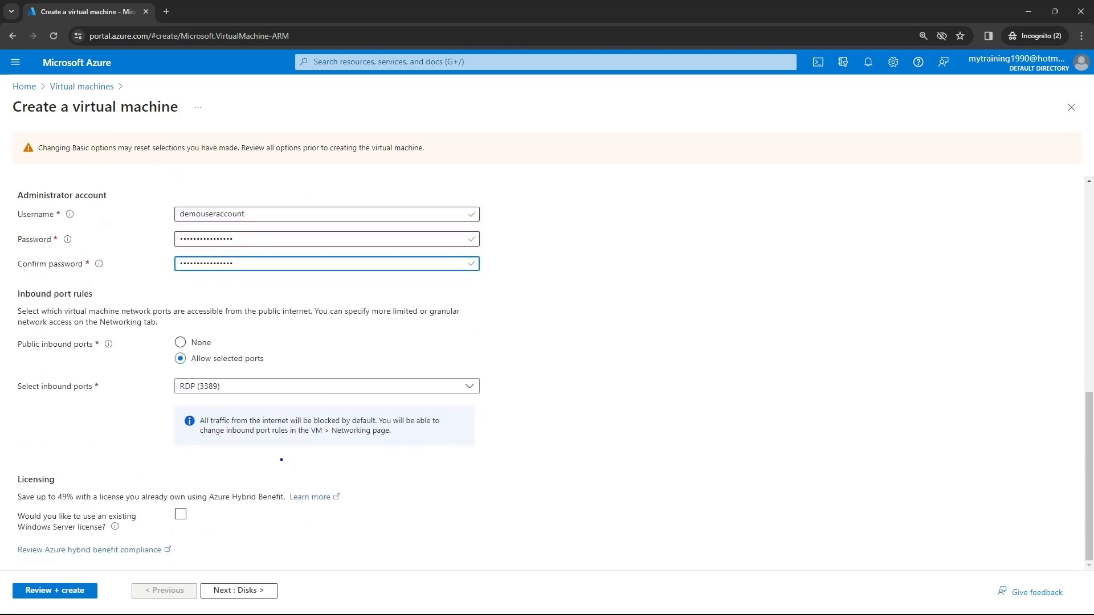
{"action": "mouse_move", "coordinate": [154, 330]}
{"action": "left_mouse_down"}
{"action": "mouse_move", "coordinate": [279, 404]}
{"action": "mouse_move", "coordinate": [302, 402]}
{"action": "left_mouse_up"}
{"action": "left_click", "coordinate": [244, 589]}
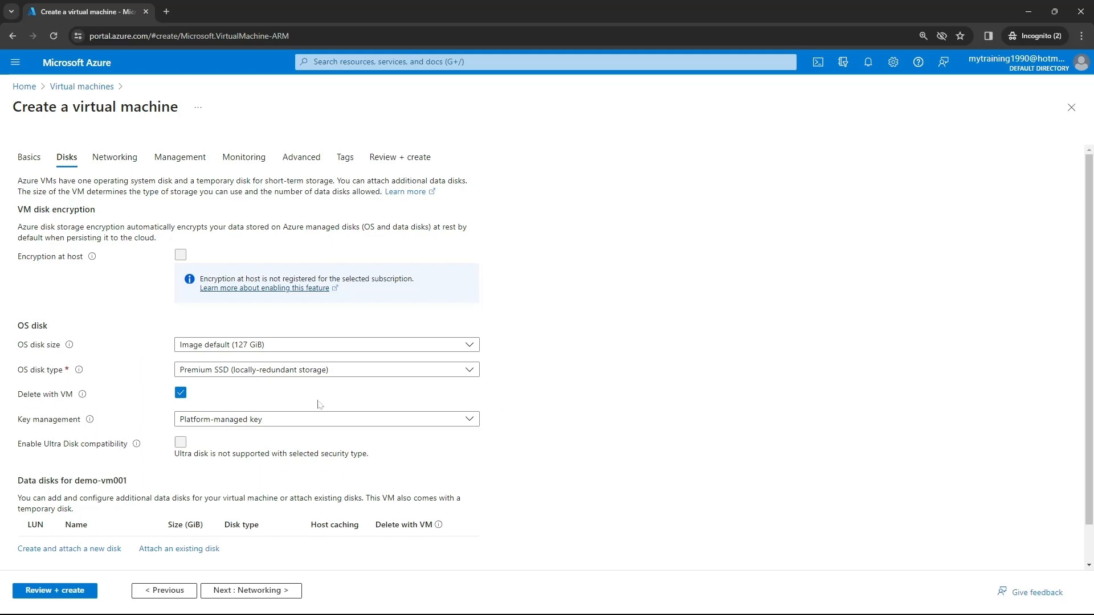
- Review the OS disk types, keep Premium SSD (locally-redundant storage), and continue to the networking settings
{"action": "left_click", "coordinate": [467, 372]}
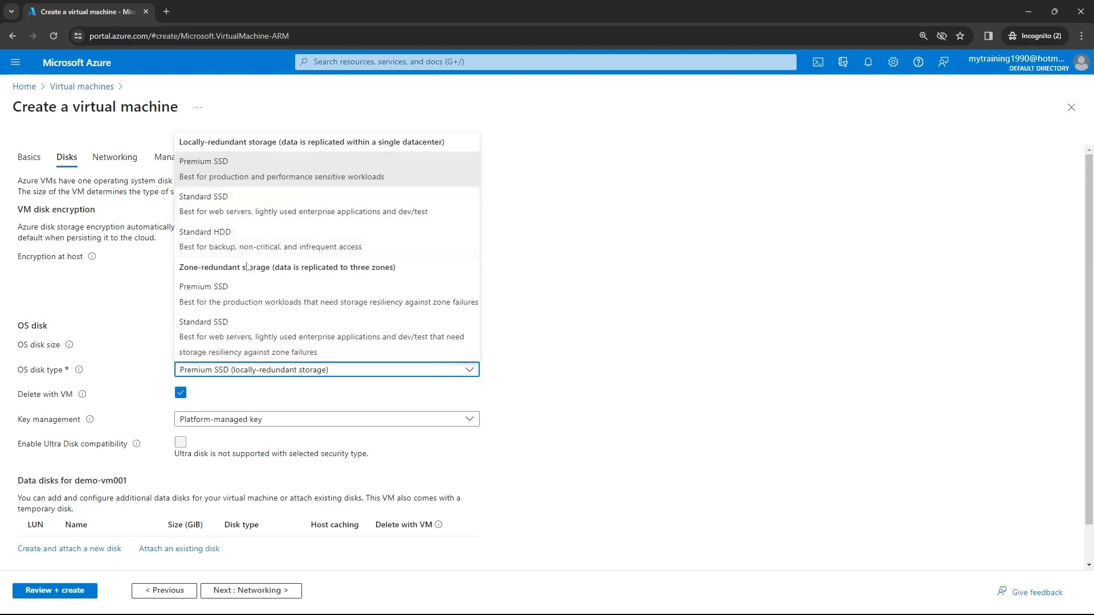
{"action": "left_click", "coordinate": [624, 285]}
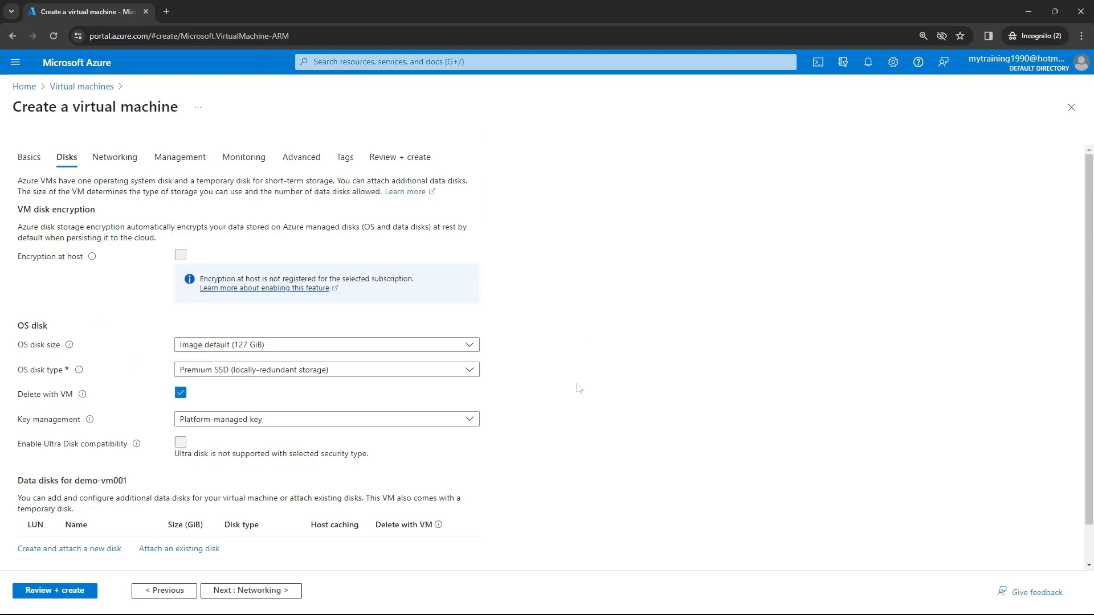
{"action": "scroll", "coordinate": [579, 390], "scroll_direction": "down", "scroll_amount": 1}
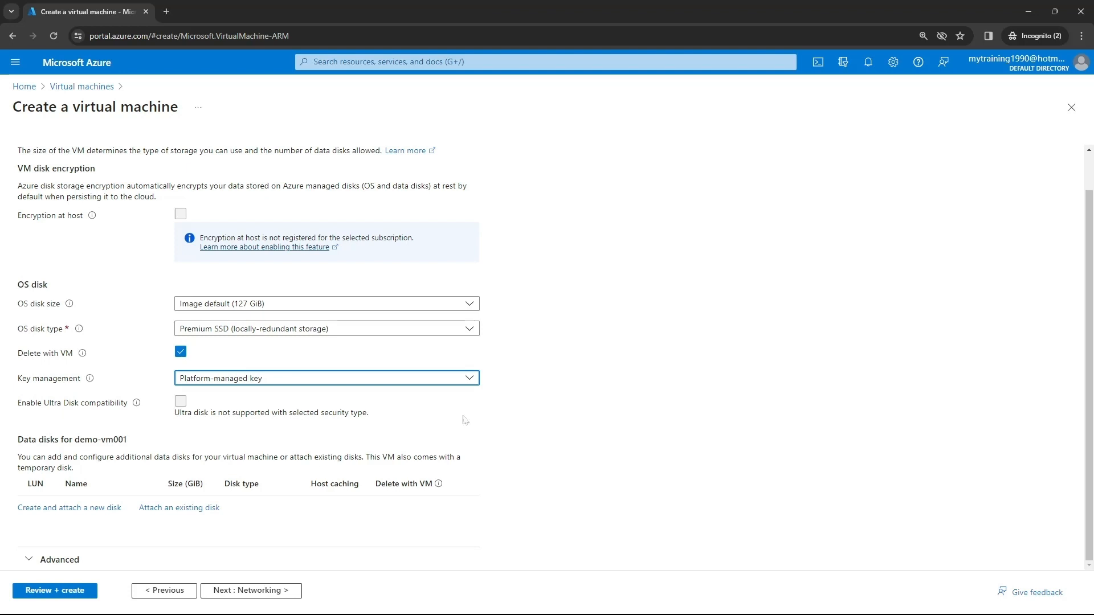
{"action": "left_click", "coordinate": [256, 592]}
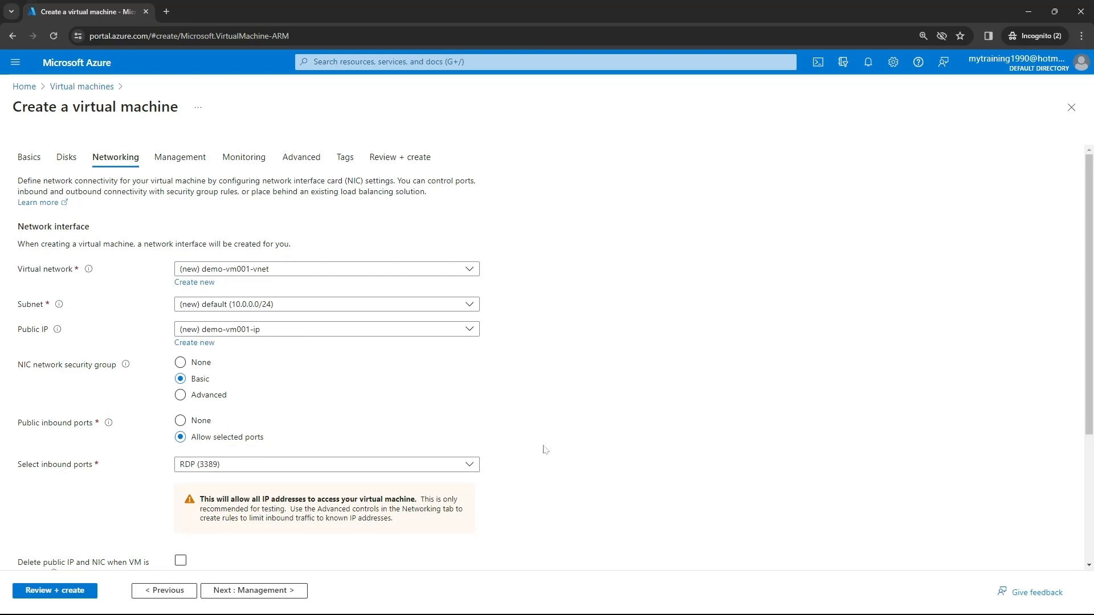
- Accept the default networking, management, monitoring and advanced settings, leave the tags empty, and proceed to the final review
{"action": "left_click", "coordinate": [260, 592]}
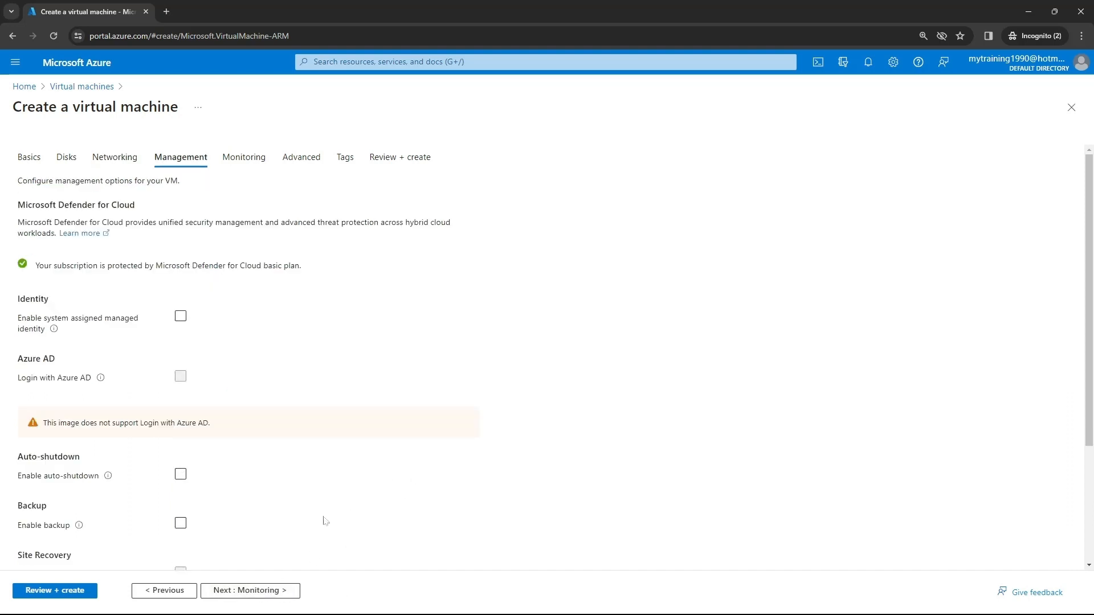
{"action": "left_click", "coordinate": [244, 592]}
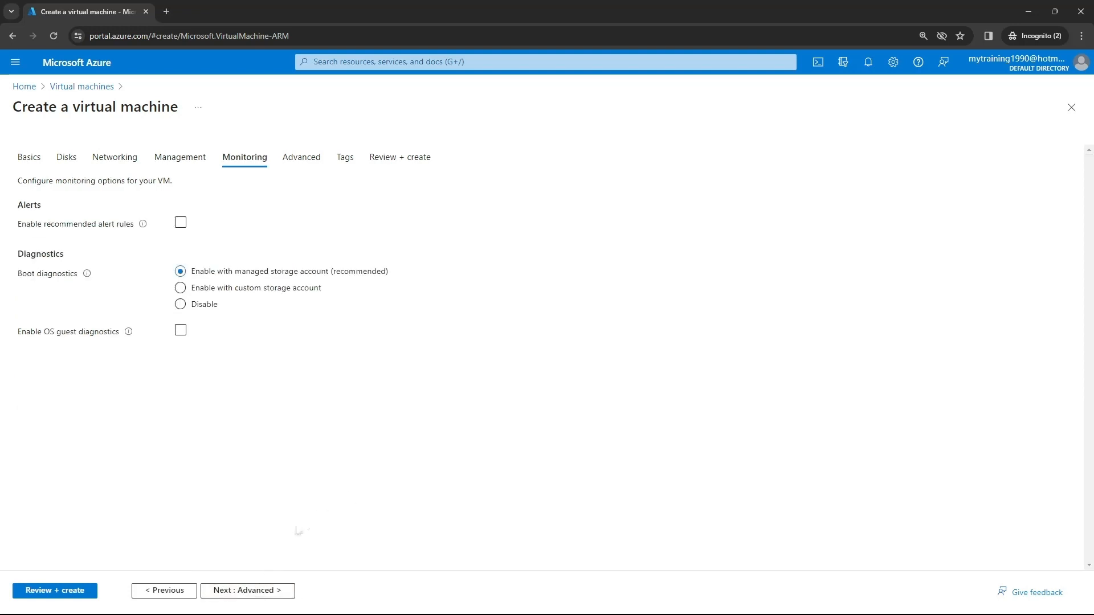
{"action": "left_click", "coordinate": [265, 592]}
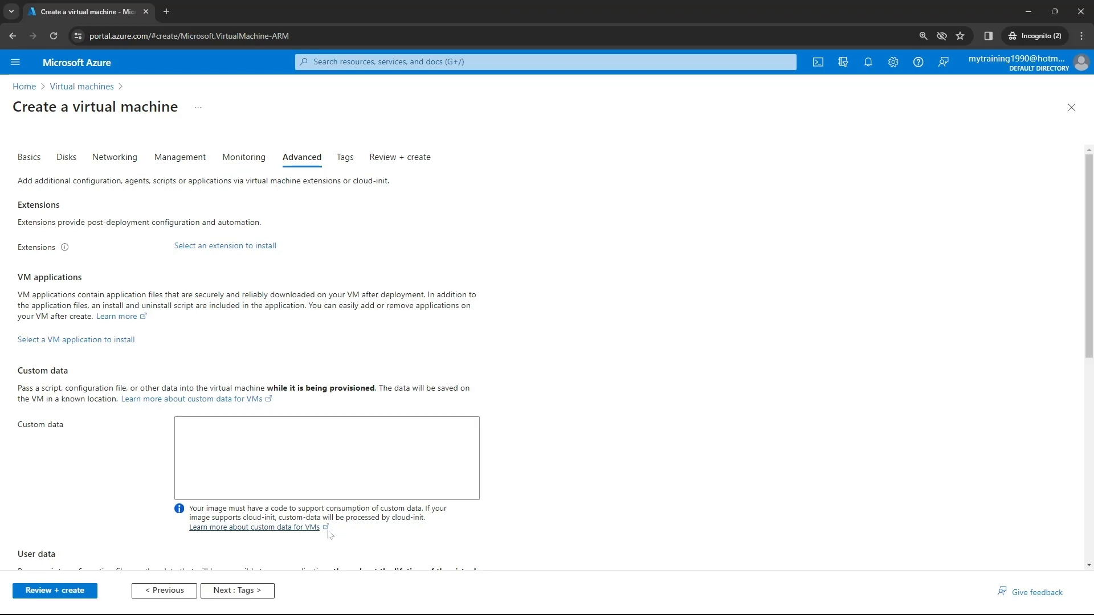
{"action": "left_click", "coordinate": [250, 592]}
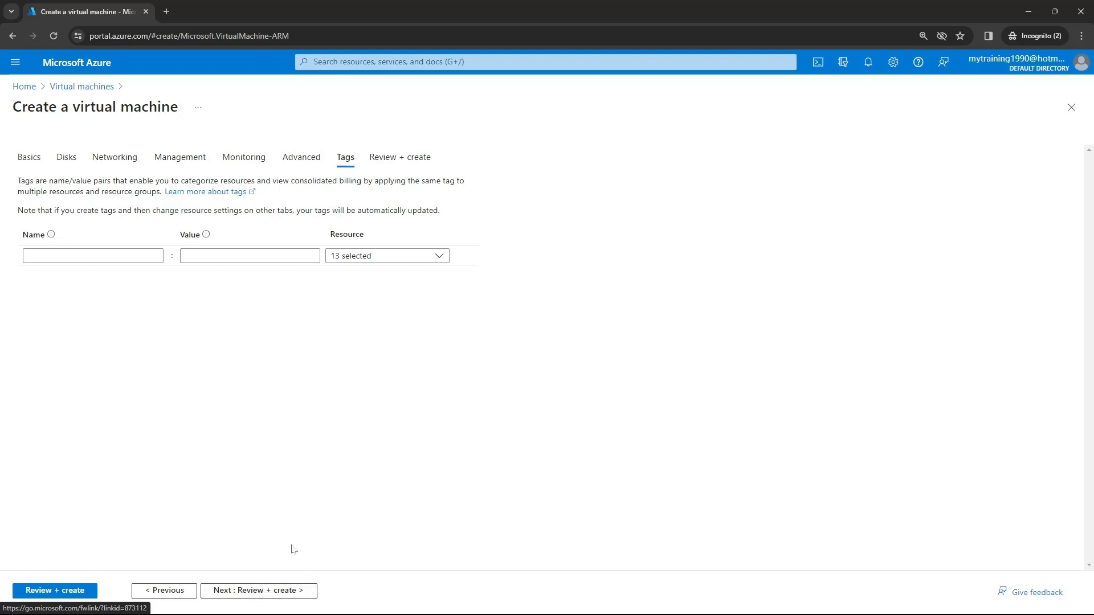
{"action": "left_click", "coordinate": [289, 591]}
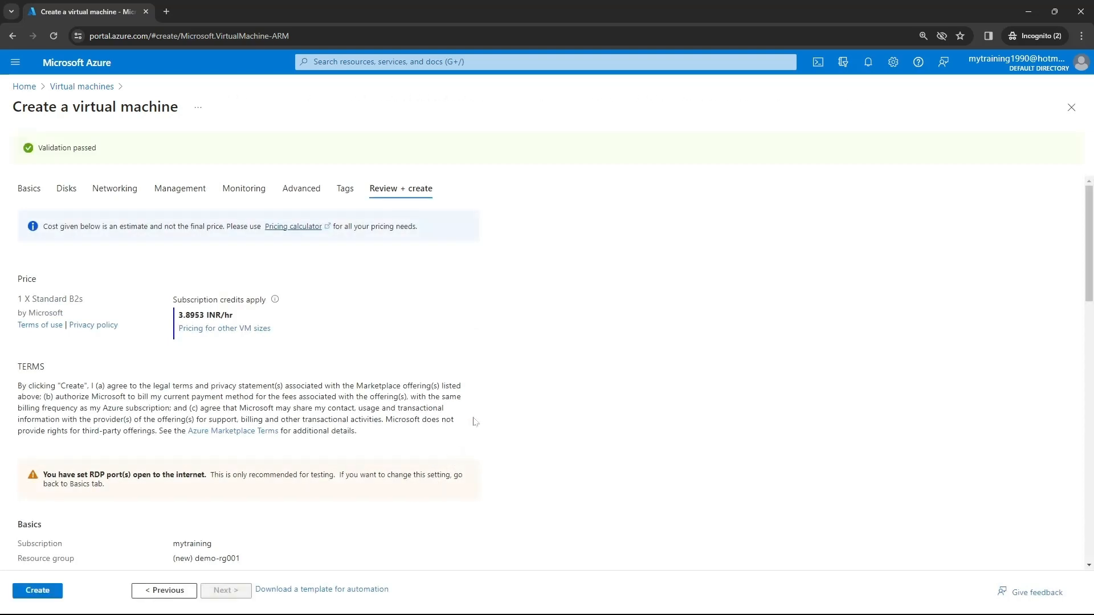
- Examine the virtual machine's configuration summary, from the basics and disks through networking, management, monitoring and advanced settings
{"action": "scroll", "coordinate": [313, 445], "scroll_direction": "down", "scroll_amount": 8}
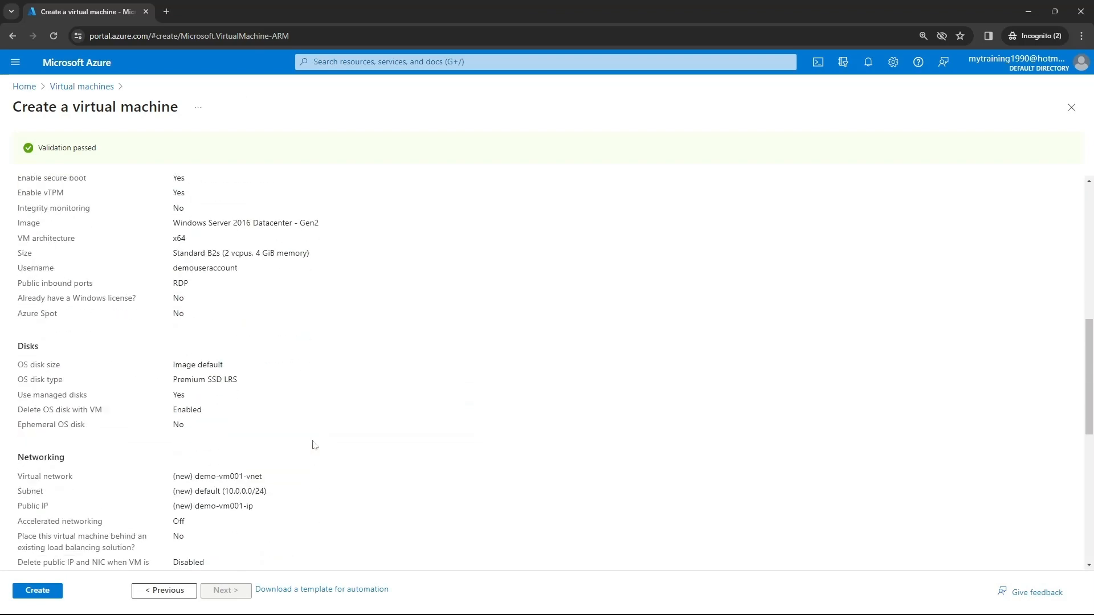
{"action": "scroll", "coordinate": [313, 445], "scroll_direction": "down", "scroll_amount": 4}
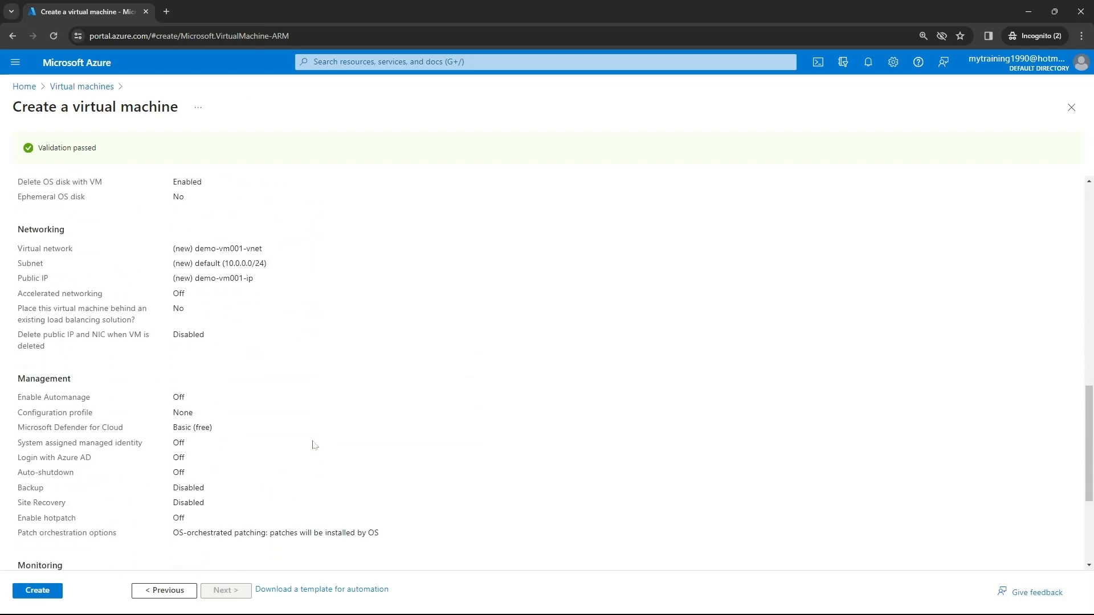
{"action": "scroll", "coordinate": [313, 445], "scroll_direction": "down", "scroll_amount": 3}
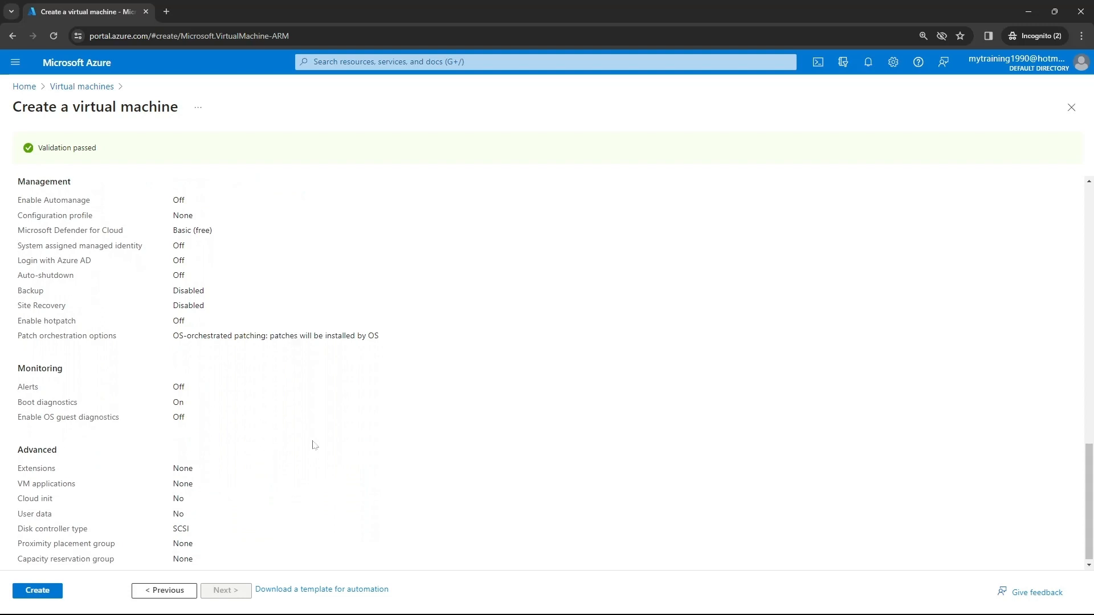
{"action": "scroll", "coordinate": [313, 445], "scroll_direction": "up", "scroll_amount": 7}
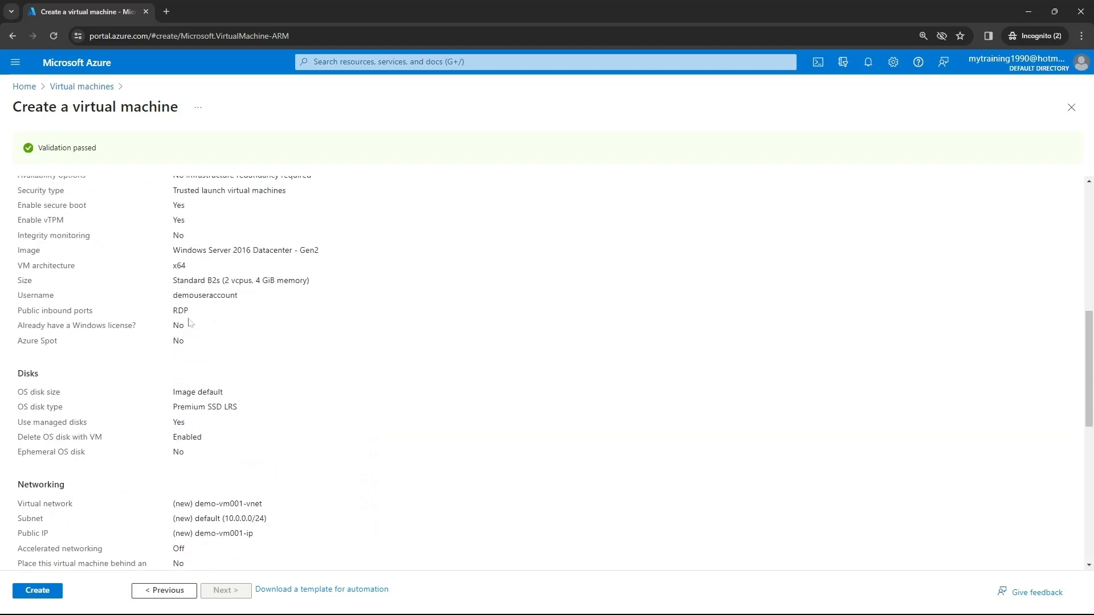
- Copy the administrator username from the summary, then create the virtual machine and check its deployment notification
{"action": "left_click_drag", "start_coordinate": [173, 296], "coordinate": [238, 297]}
{"action": "right_click", "coordinate": [209, 293]}
{"action": "left_click", "coordinate": [235, 308]}
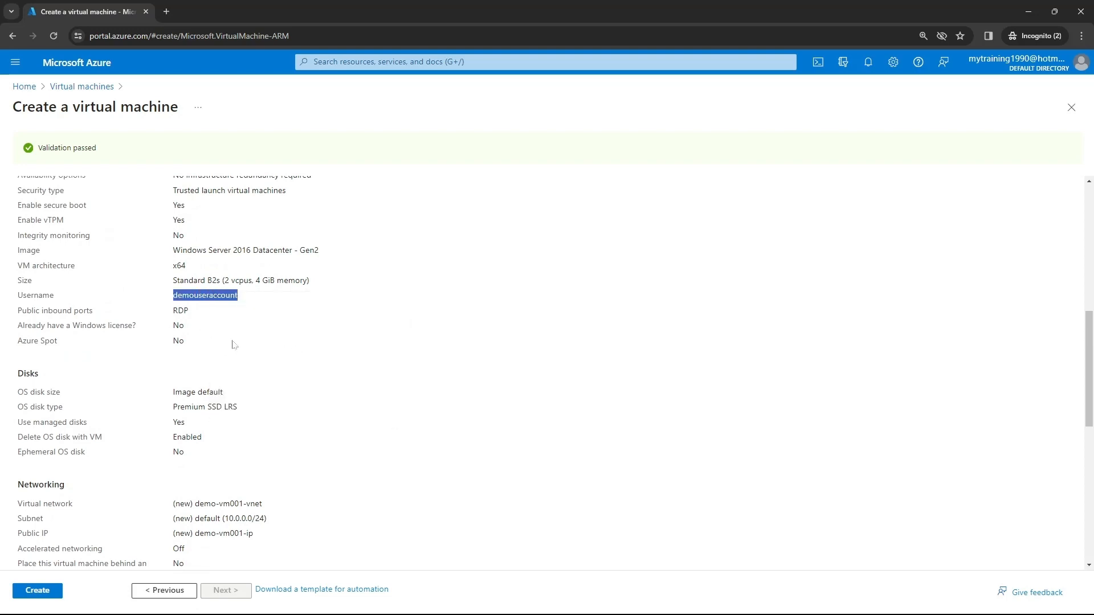
{"action": "left_click", "coordinate": [39, 592]}
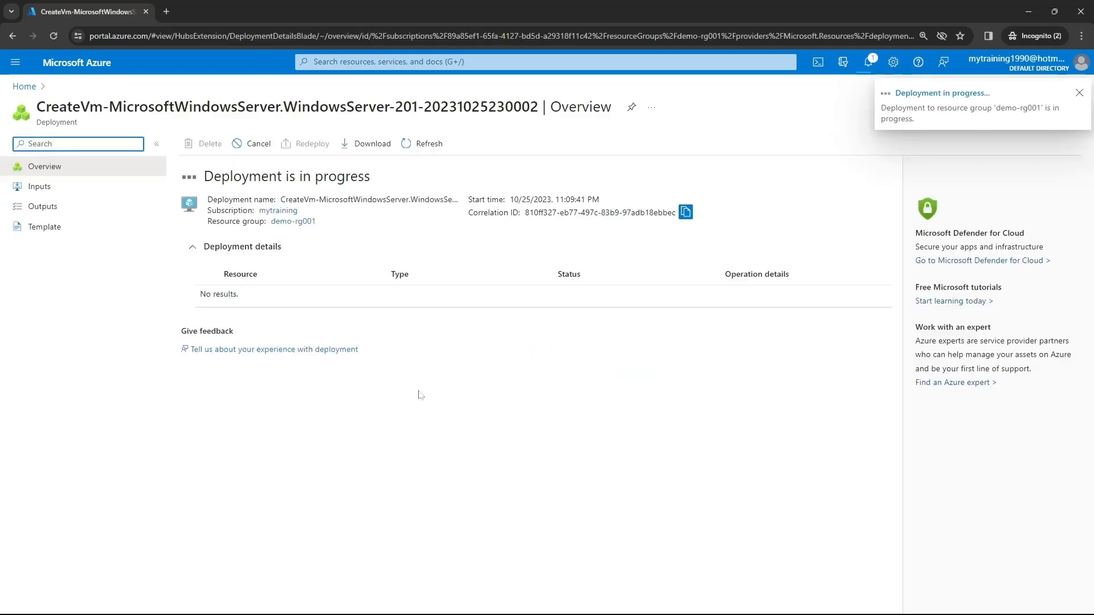
{"action": "left_click", "coordinate": [868, 61]}
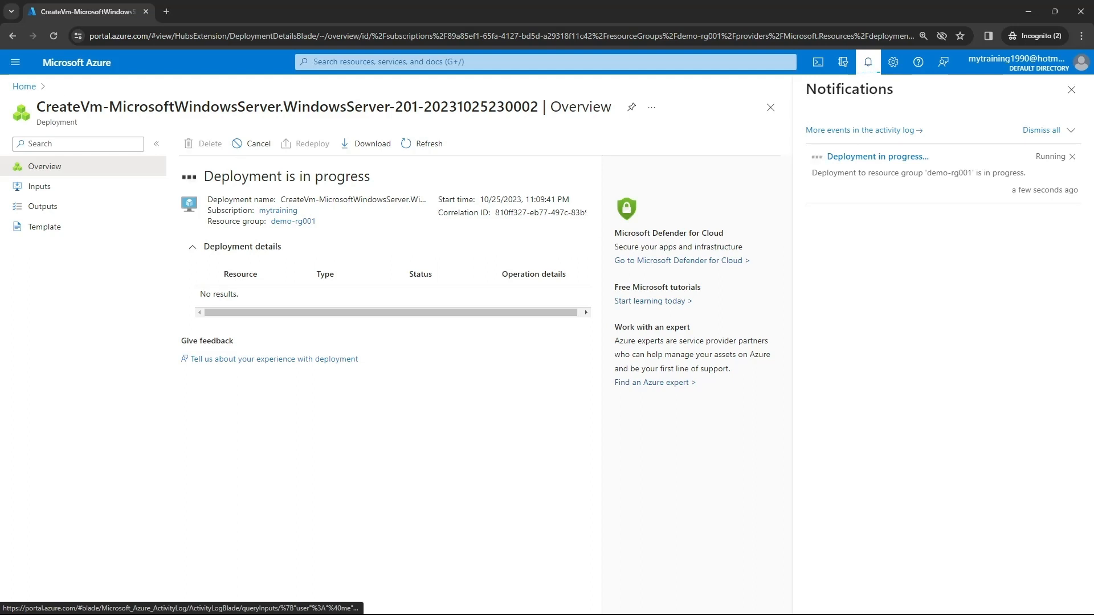
- Open the demo-rg001 resource group from the resource groups list and refresh its resources
{"action": "left_click", "coordinate": [23, 88]}
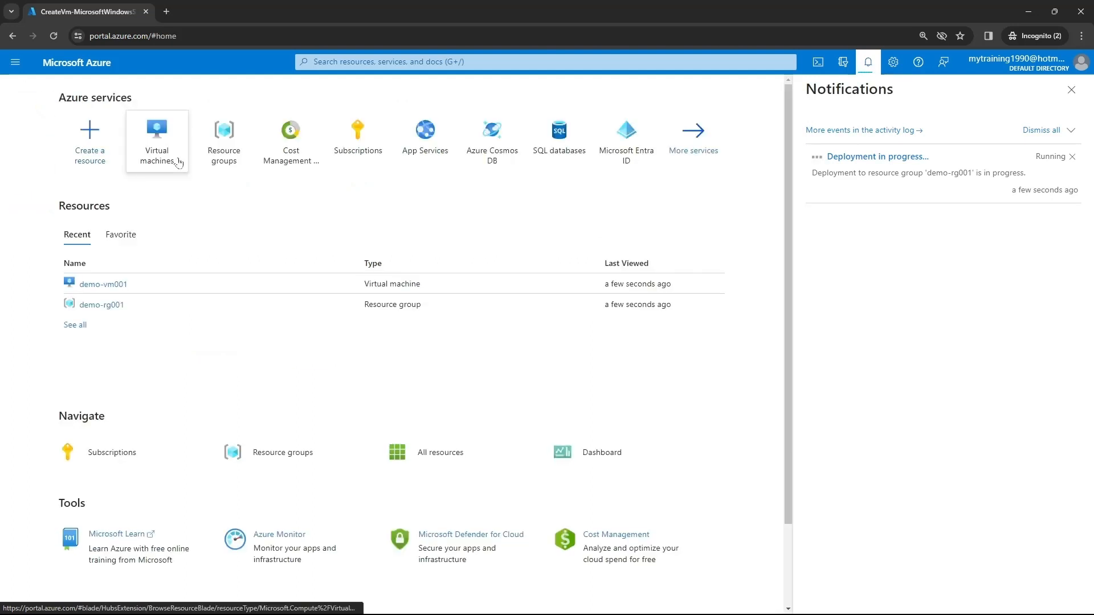
{"action": "left_click", "coordinate": [221, 155]}
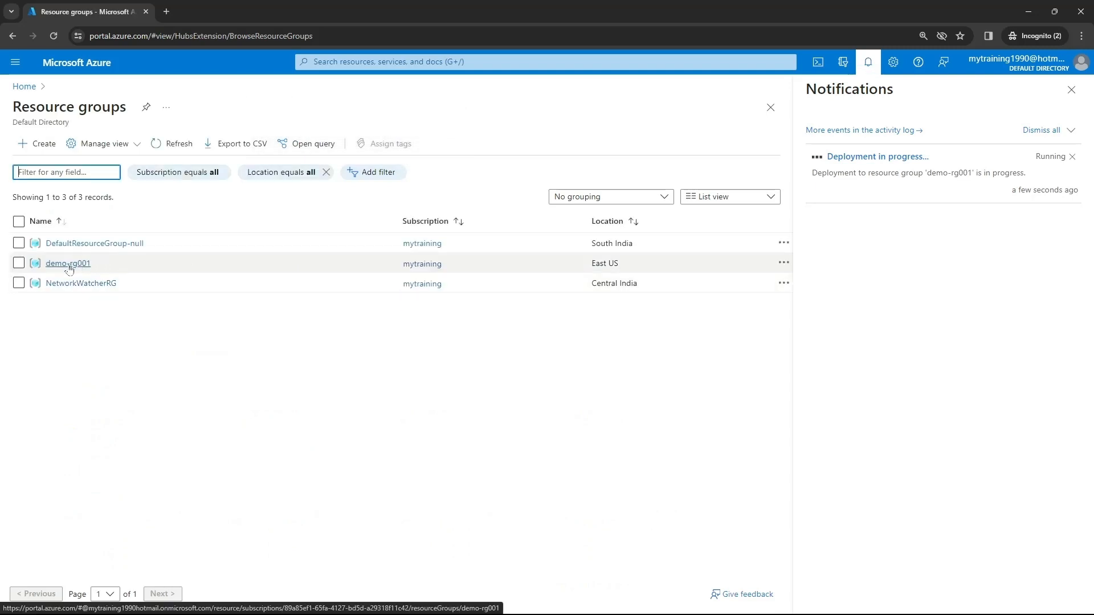
{"action": "left_click", "coordinate": [67, 264]}
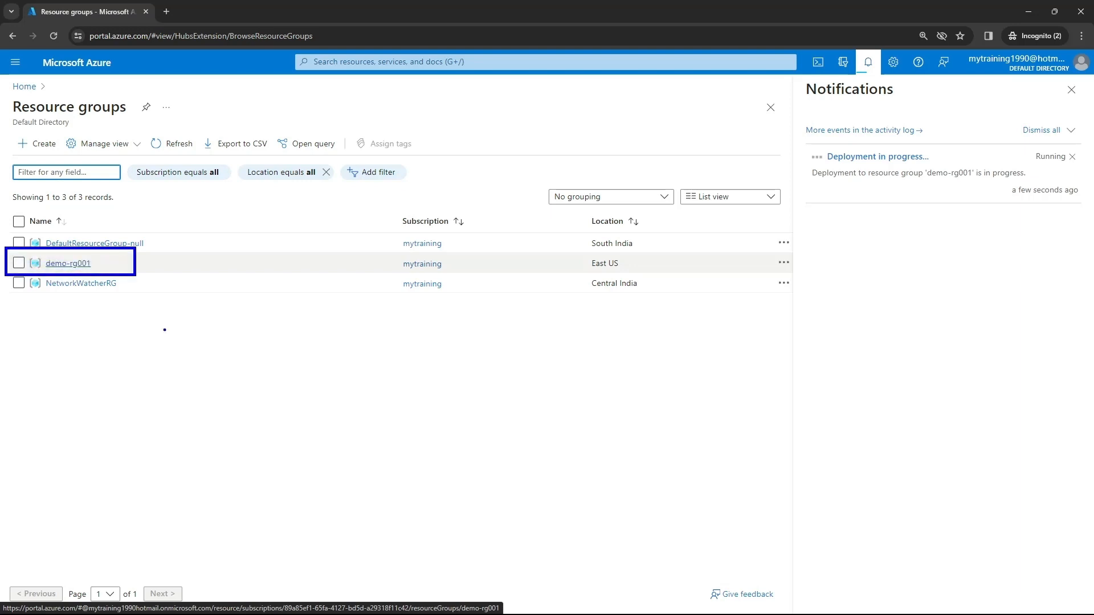
{"action": "left_click", "coordinate": [68, 263]}
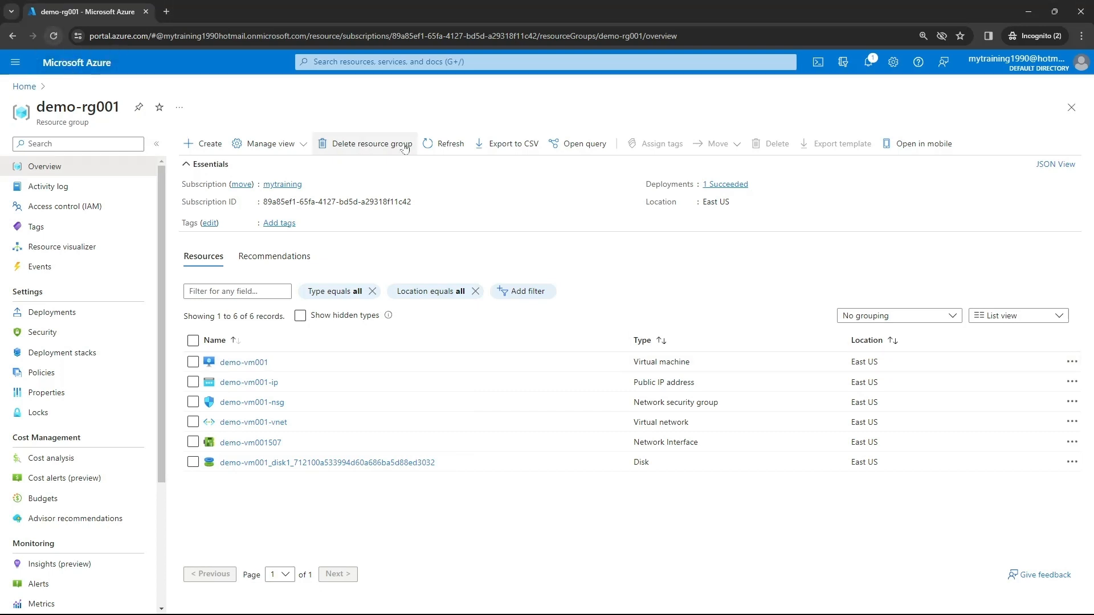
{"action": "left_click", "coordinate": [435, 143]}
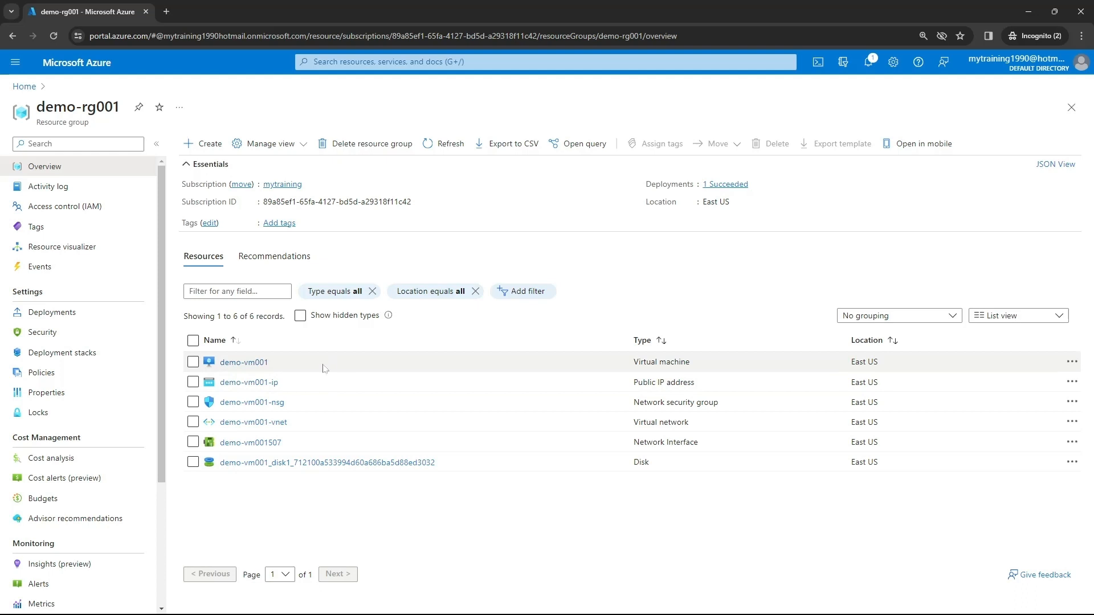
- Open the demo-vm001 virtual machine and examine its overview, including the public and private IP addresses and properties
{"action": "left_click", "coordinate": [241, 363]}
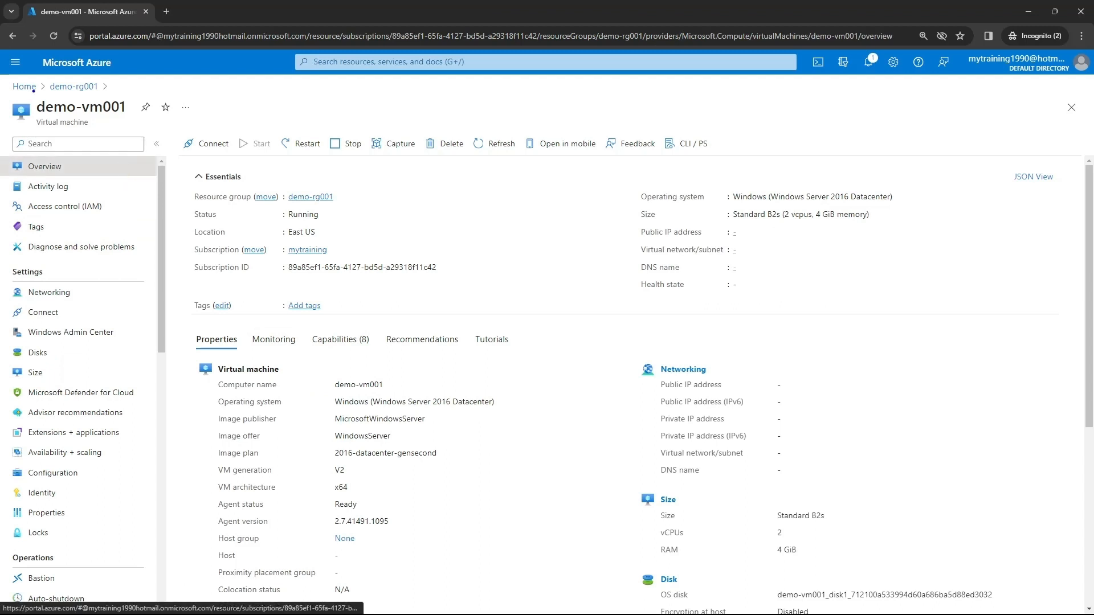
{"action": "left_click_drag", "start_coordinate": [26, 97], "coordinate": [163, 121]}
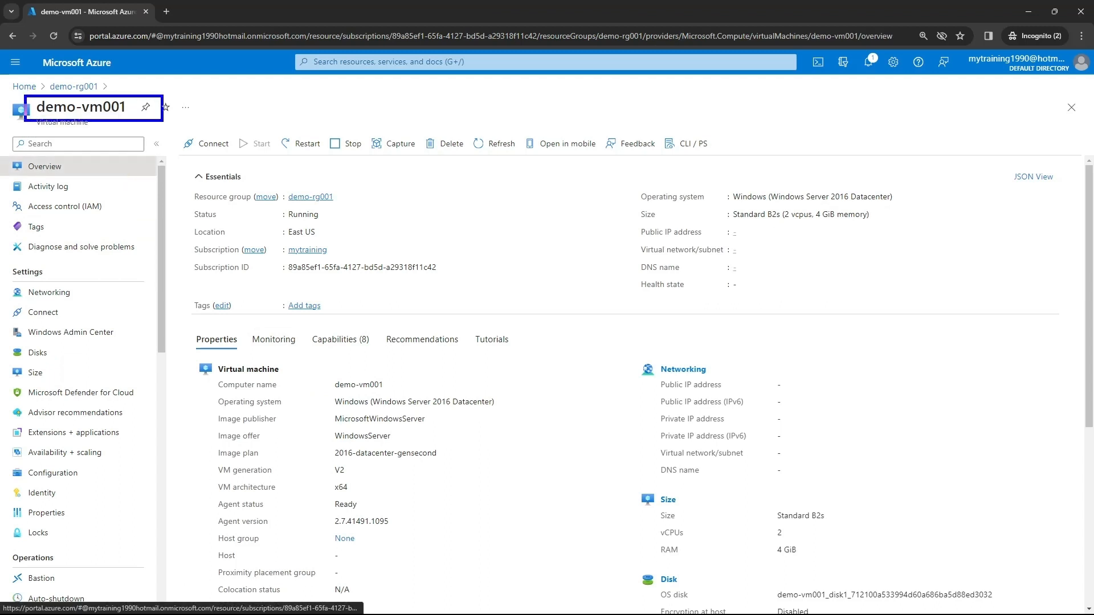
{"action": "left_click_drag", "start_coordinate": [2, 153], "coordinate": [131, 182]}
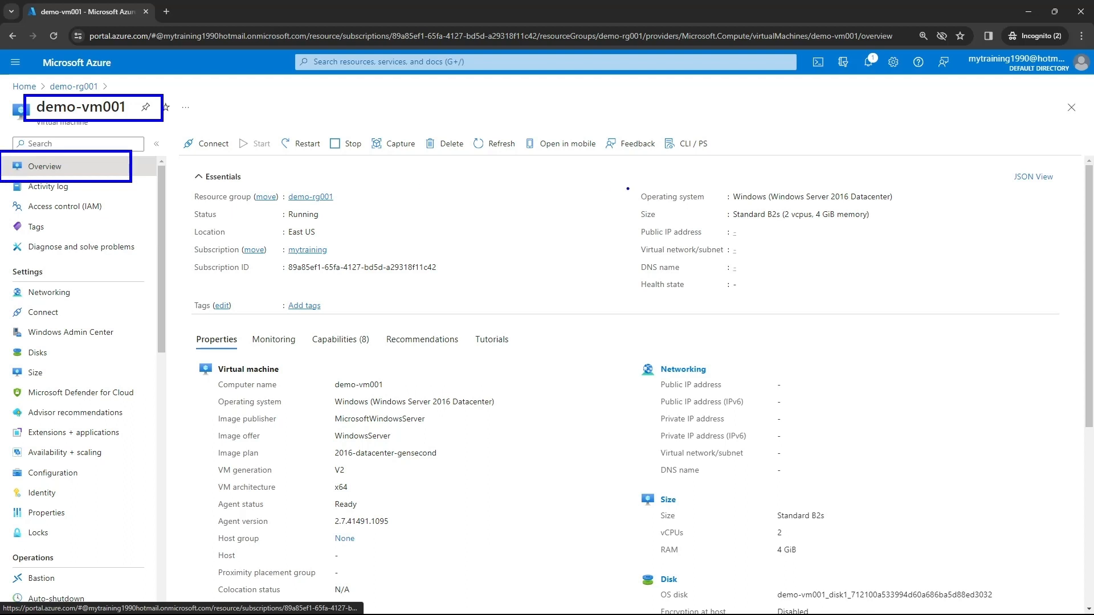
{"action": "key", "text": "Escape"}
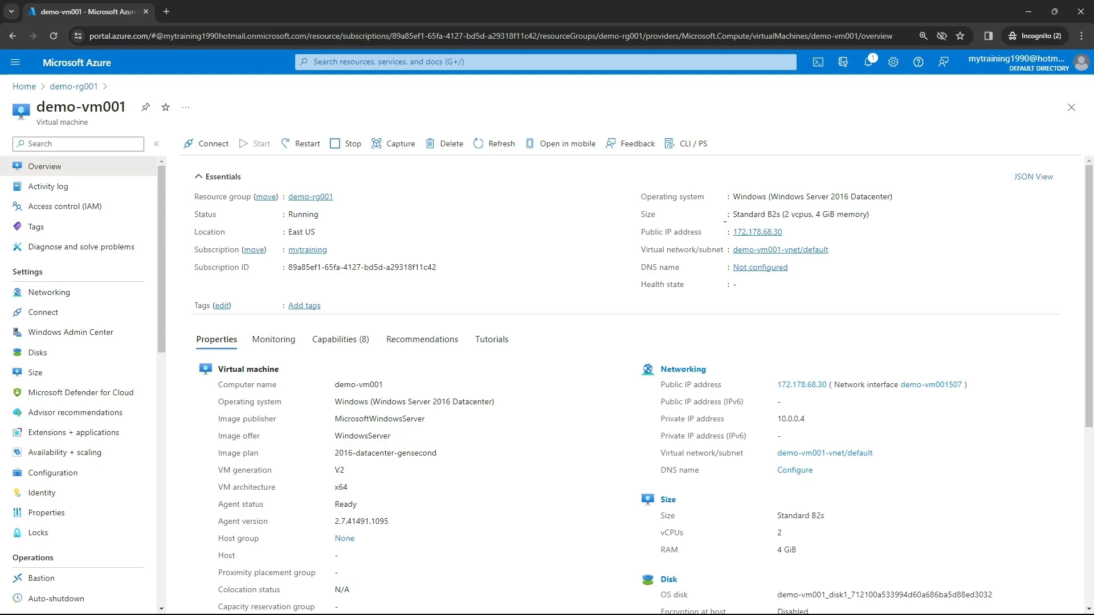
{"action": "left_click_drag", "start_coordinate": [724, 222], "coordinate": [803, 245]}
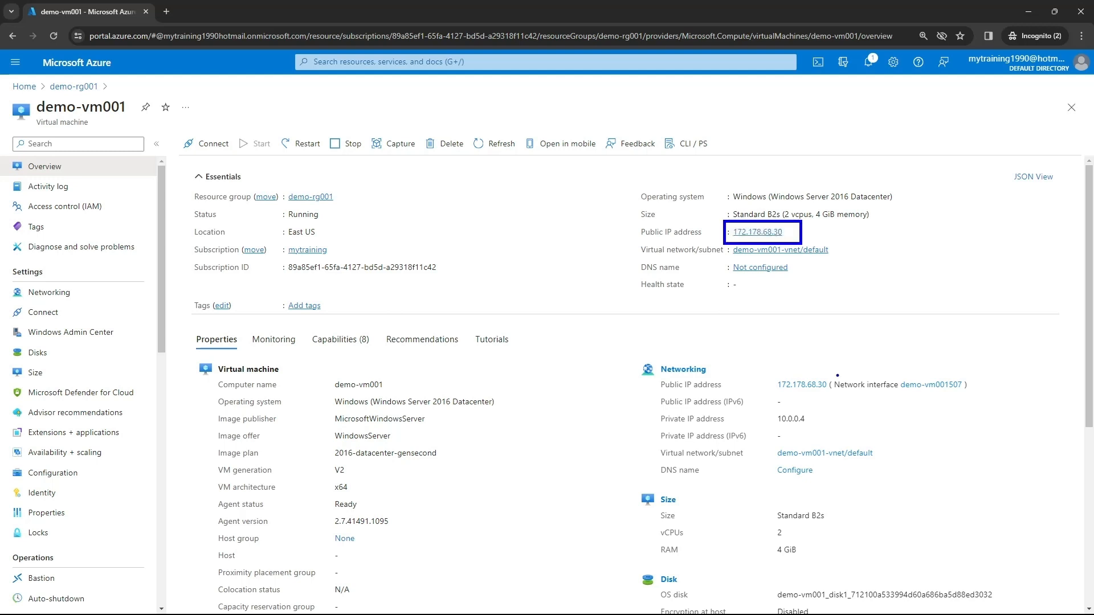
{"action": "mouse_move", "coordinate": [767, 410]}
{"action": "left_mouse_down"}
{"action": "mouse_move", "coordinate": [804, 412]}
{"action": "mouse_move", "coordinate": [831, 430]}
{"action": "left_mouse_up"}
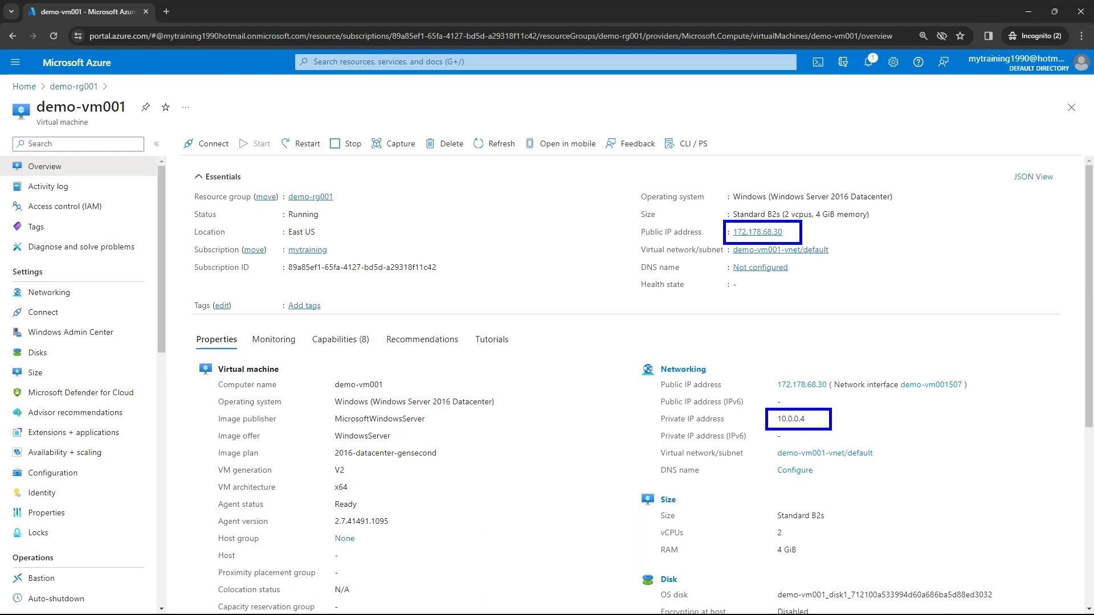
{"action": "key", "text": "Escape"}
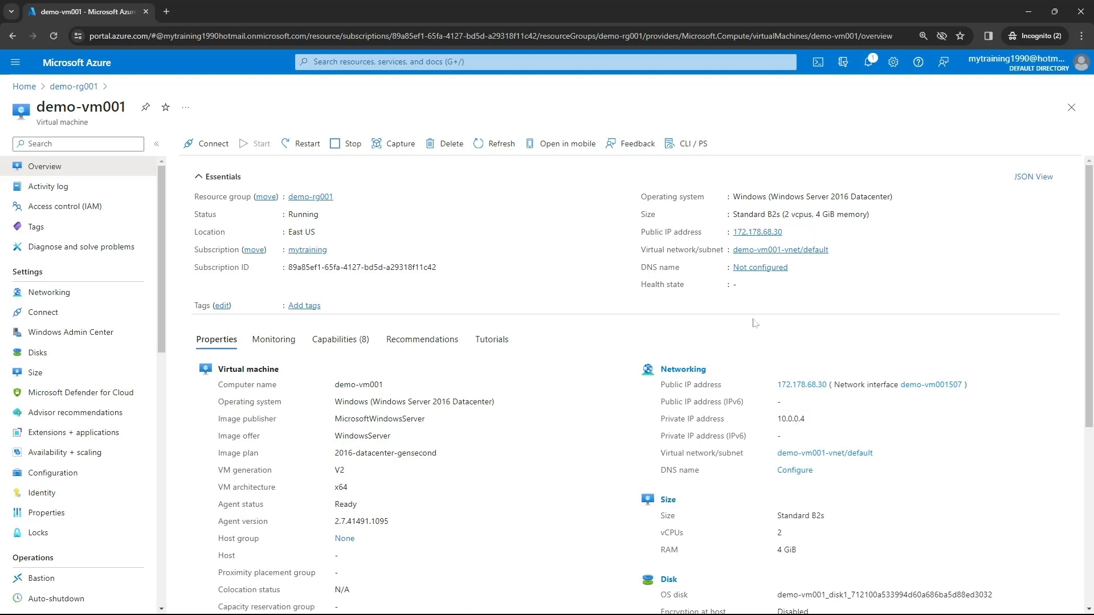
{"action": "mouse_move", "coordinate": [791, 234]}
{"action": "scroll", "coordinate": [547, 361], "scroll_direction": "down", "scroll_amount": 3}
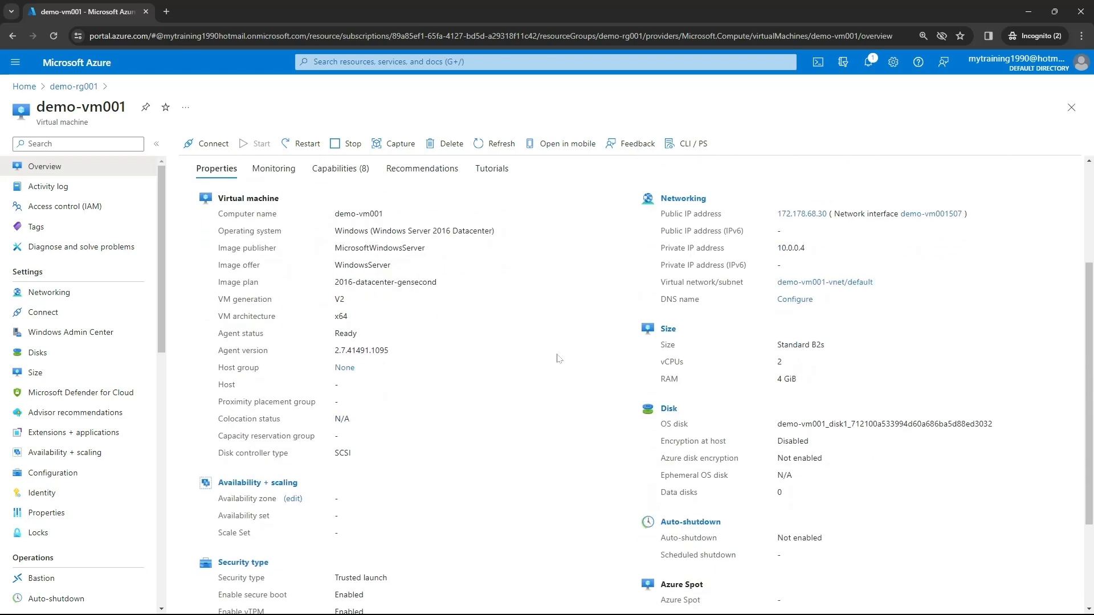
{"action": "scroll", "coordinate": [535, 450], "scroll_direction": "up", "scroll_amount": 3}
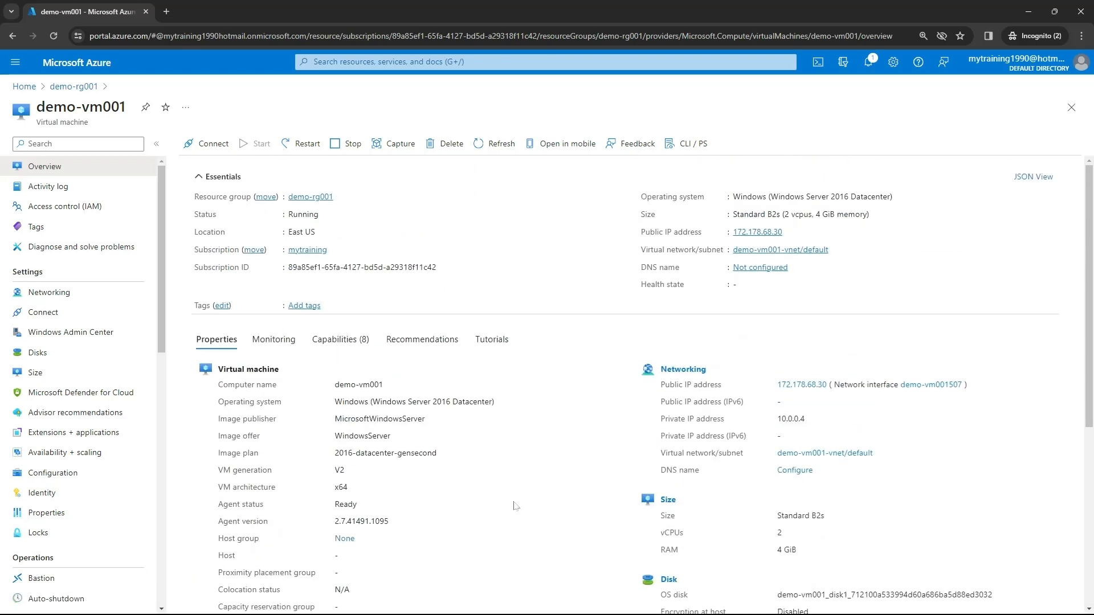
{"action": "left_click", "coordinate": [432, 602]}
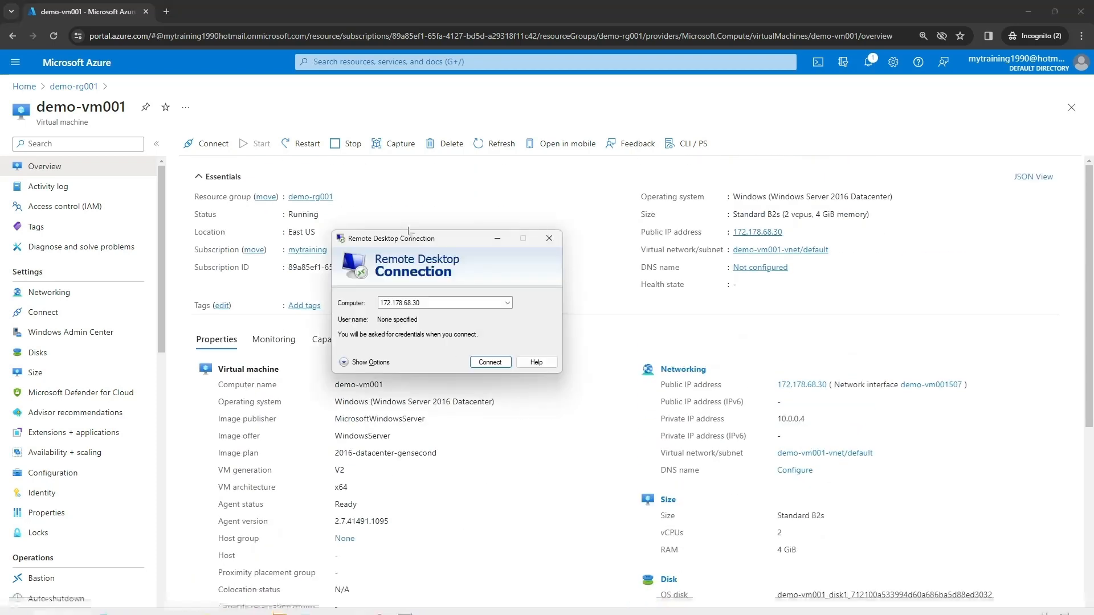
{"action": "left_click_drag", "start_coordinate": [413, 239], "coordinate": [424, 274]}
{"action": "double_click", "coordinate": [421, 339]}
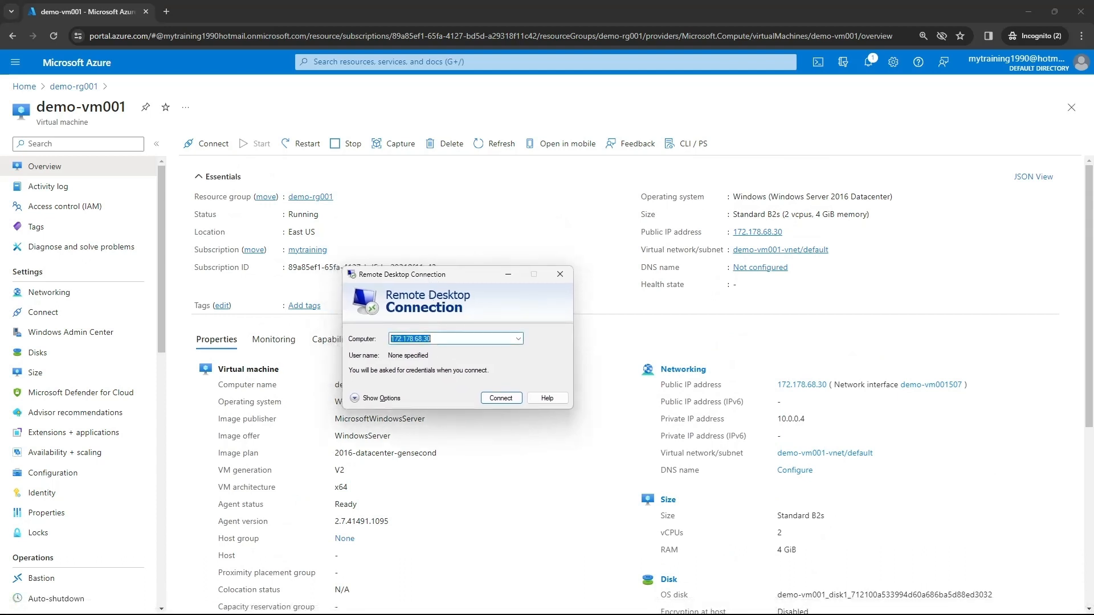
{"action": "left_click", "coordinate": [456, 339]}
{"action": "left_click", "coordinate": [500, 397]}
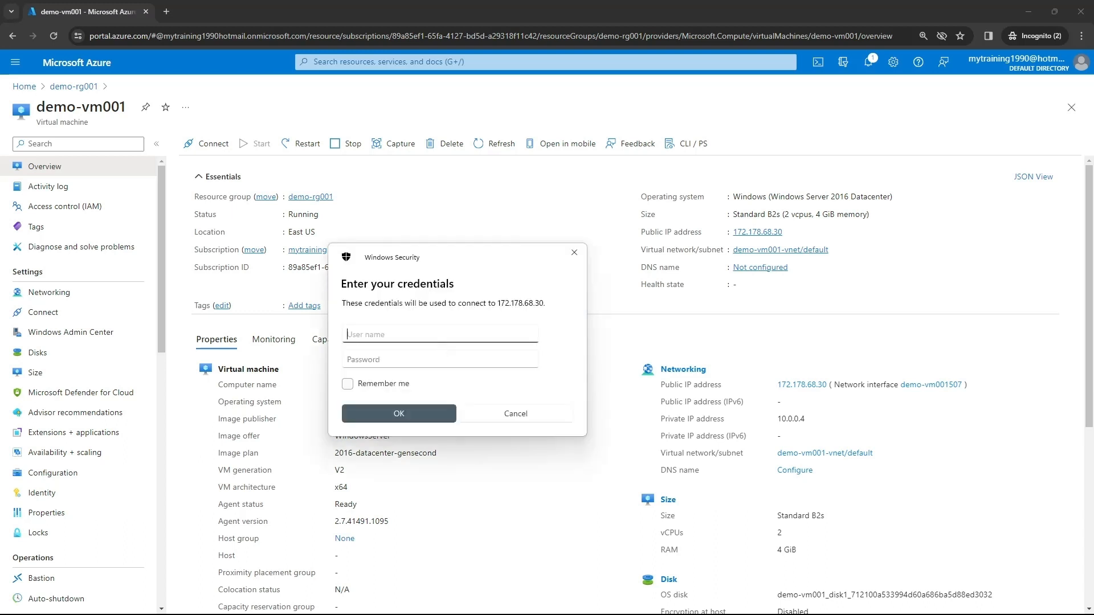
{"action": "type", "text": "demouseraccount"}
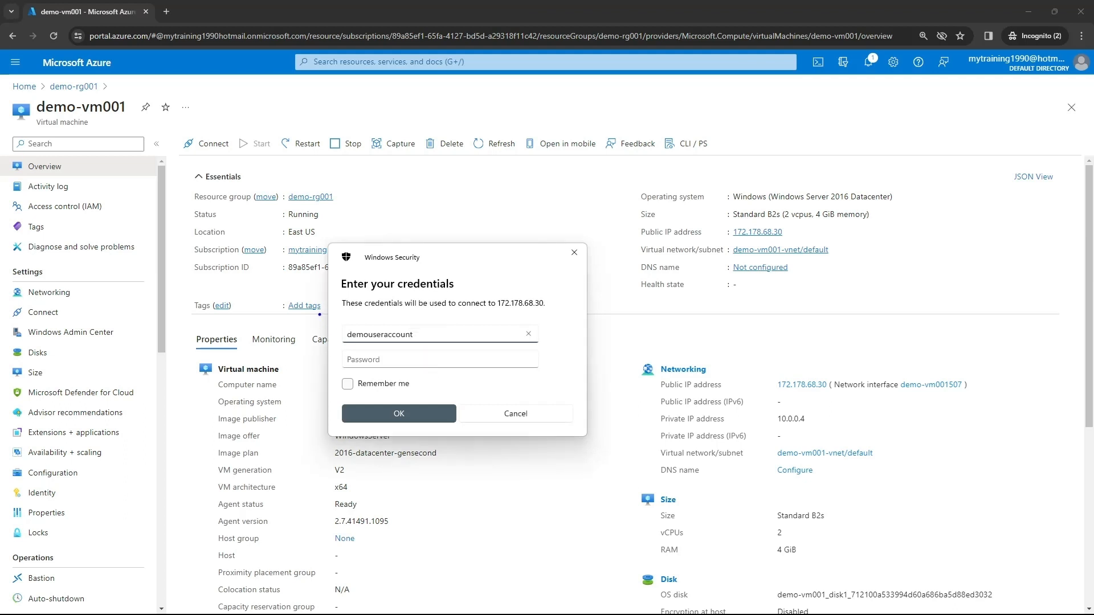
{"action": "left_click", "coordinate": [528, 420]}
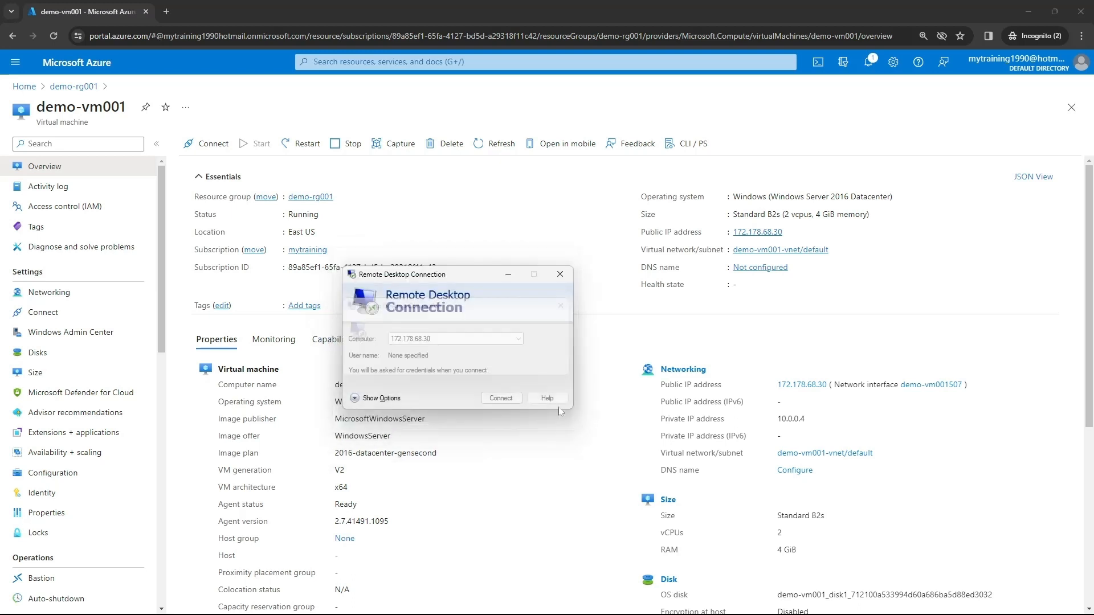
{"action": "left_click", "coordinate": [560, 275]}
- Open the password reset page in the virtual machine's help settings
{"action": "scroll", "coordinate": [100, 466], "scroll_direction": "down", "scroll_amount": 10}
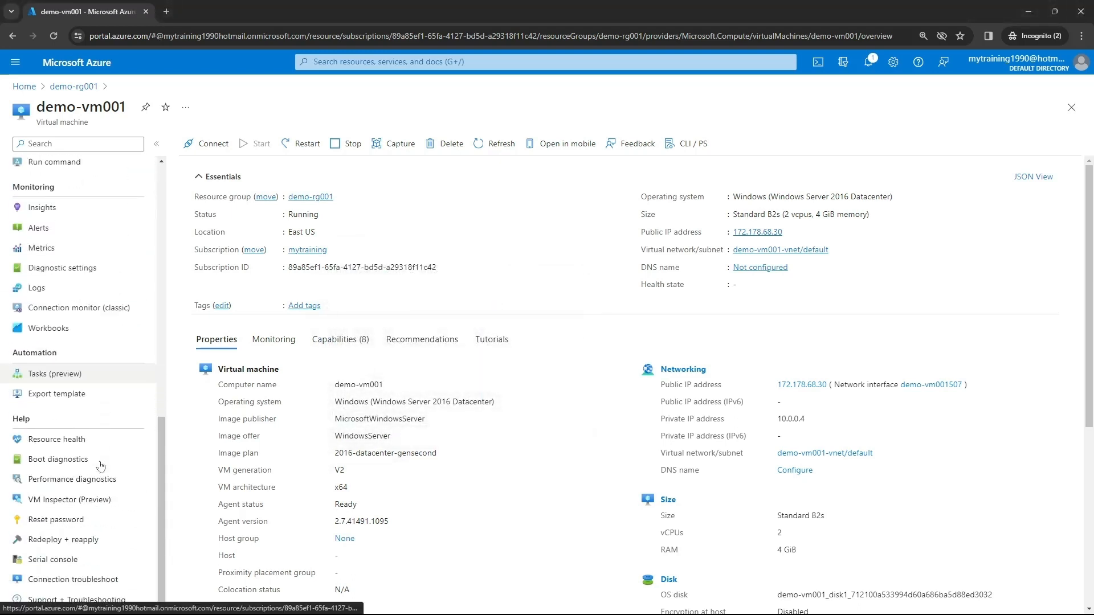
{"action": "left_click_drag", "start_coordinate": [1, 506], "coordinate": [108, 539]}
{"action": "key", "text": "Escape"}
{"action": "left_click", "coordinate": [76, 526]}
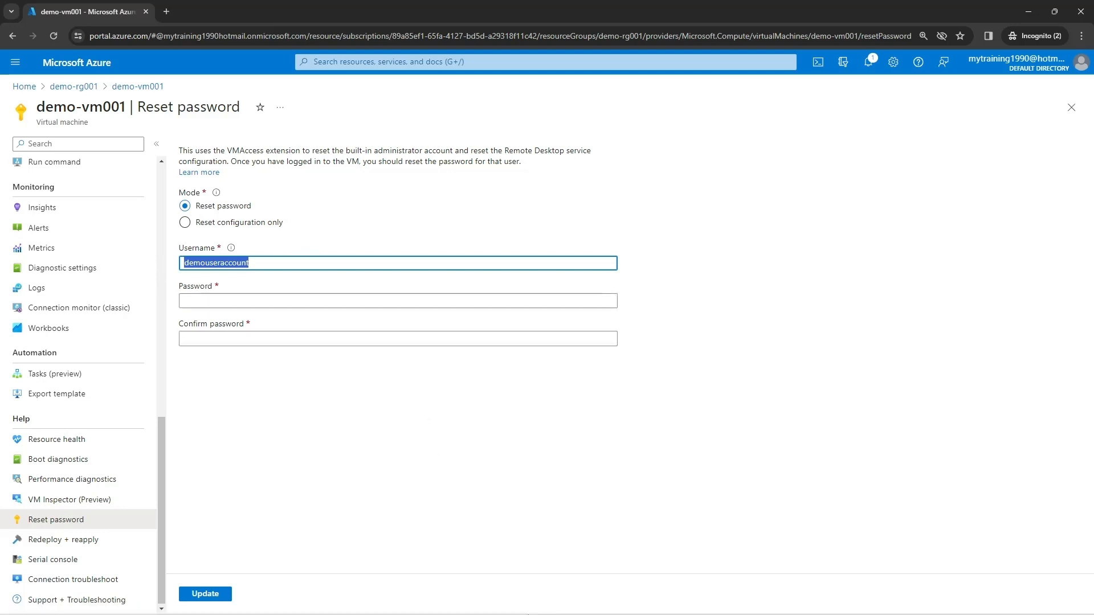
- Switch to Remote Desktop Connection and connect to the virtual machine's public IP address 172.178.68.30
{"action": "left_click", "coordinate": [431, 602]}
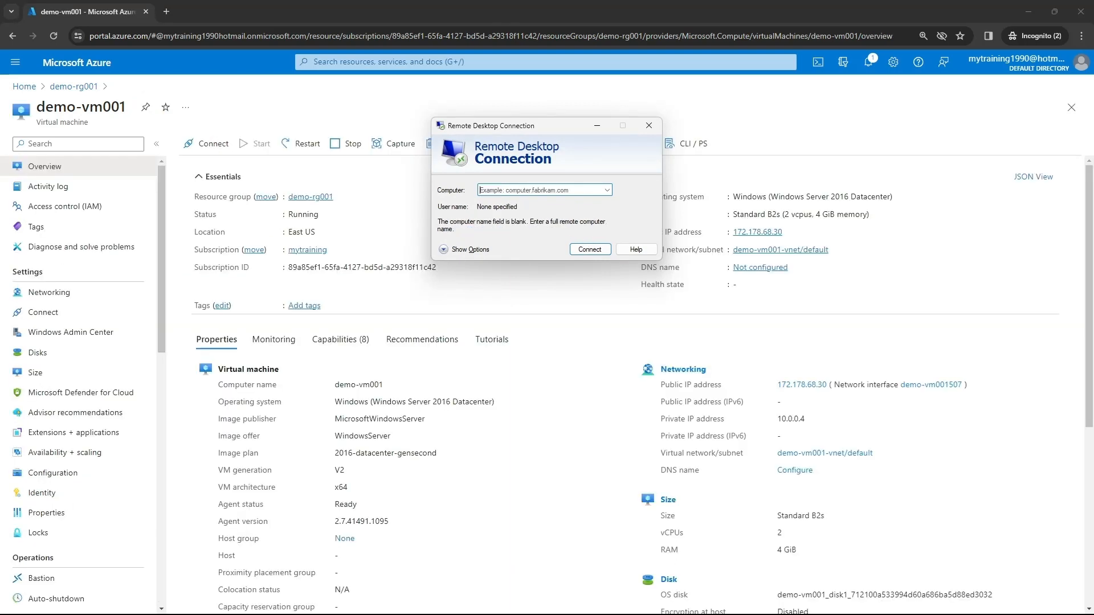
{"action": "type", "text": "172"}
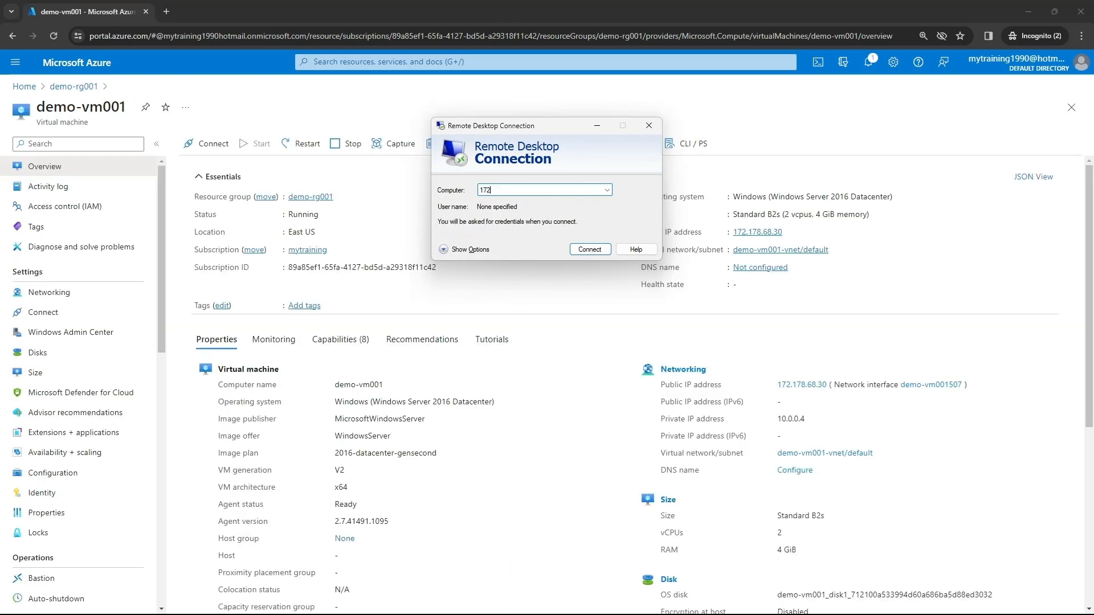
{"action": "key", "text": "Return"}
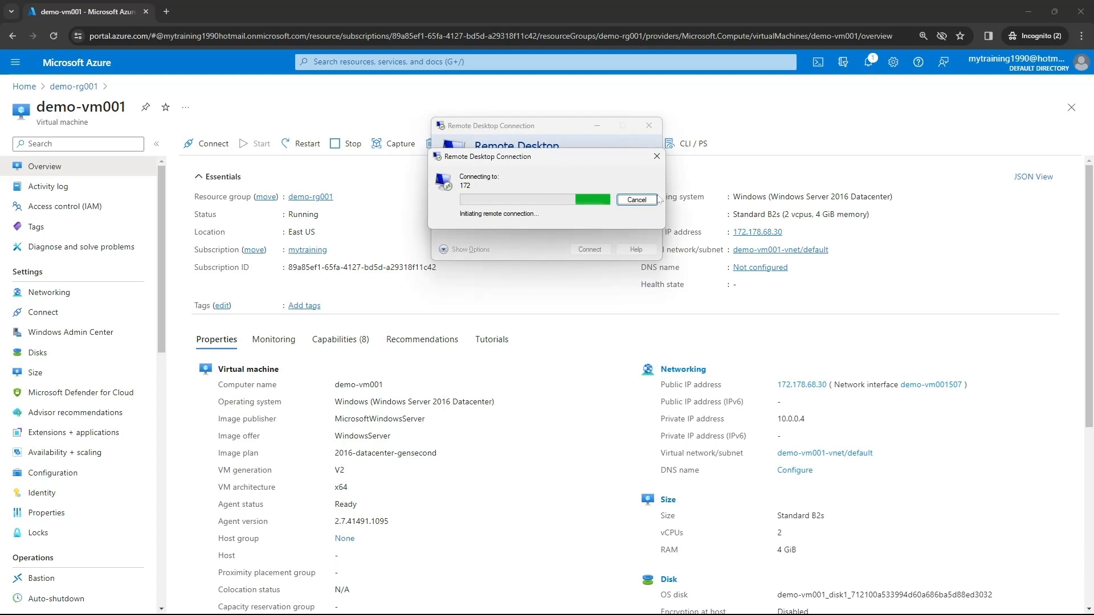
{"action": "left_click", "coordinate": [636, 199]}
{"action": "left_click", "coordinate": [533, 191]}
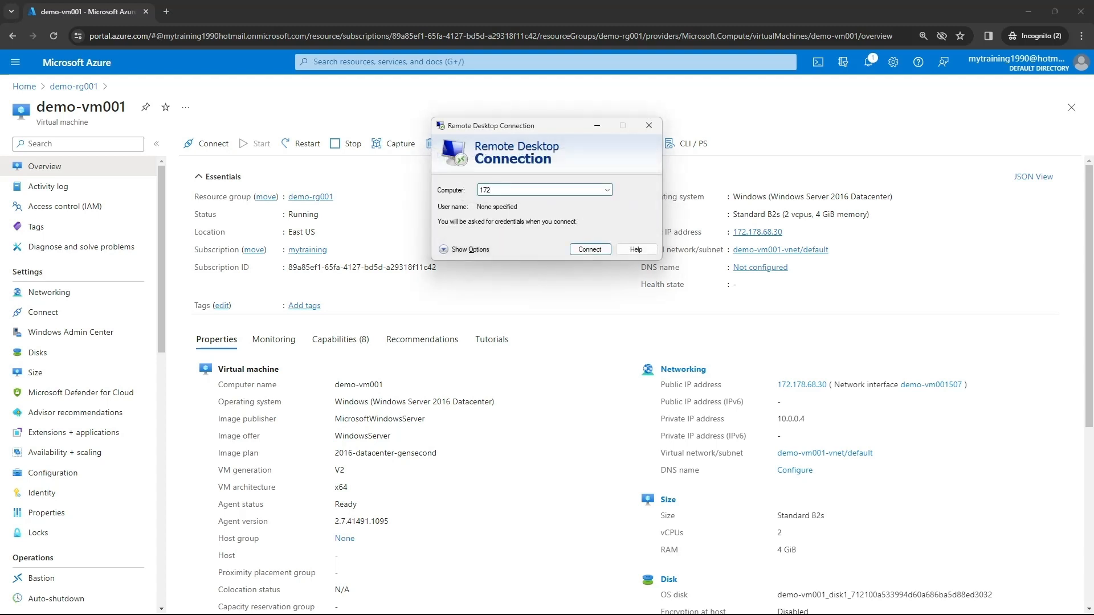
{"action": "type", "text": ".1"}
{"action": "type", "text": "68.30"}
{"action": "left_click", "coordinate": [590, 250]}
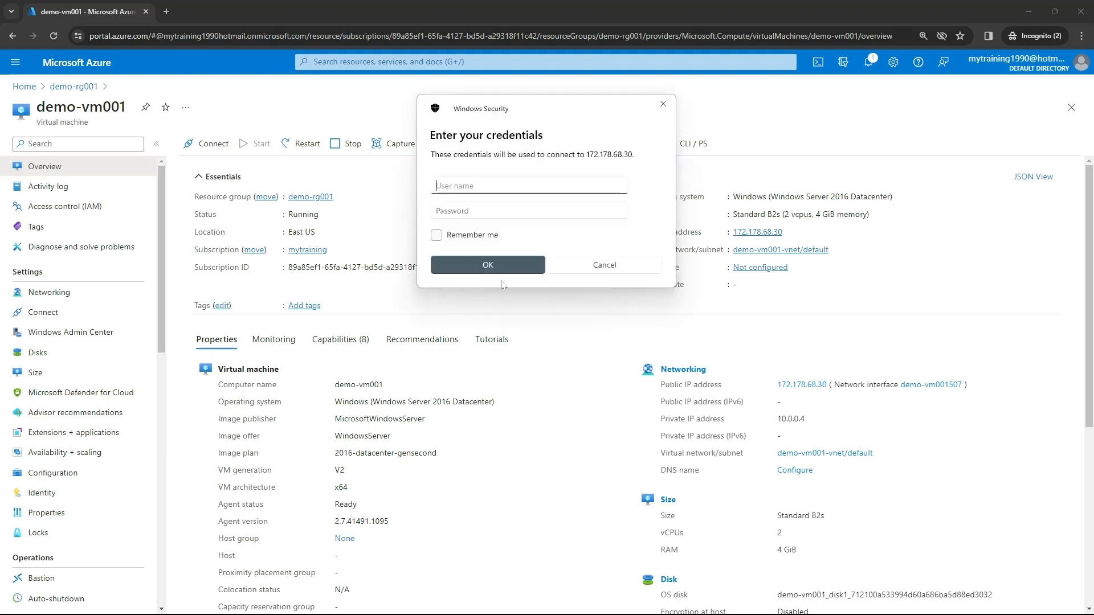
- Sign in as demouseraccount with the account password and accept the certificate warning to connect to the virtual machine
{"action": "type", "text": "demouseraccount"}
{"action": "key", "text": "Tab"}
{"action": "type", "text": "••••••"}
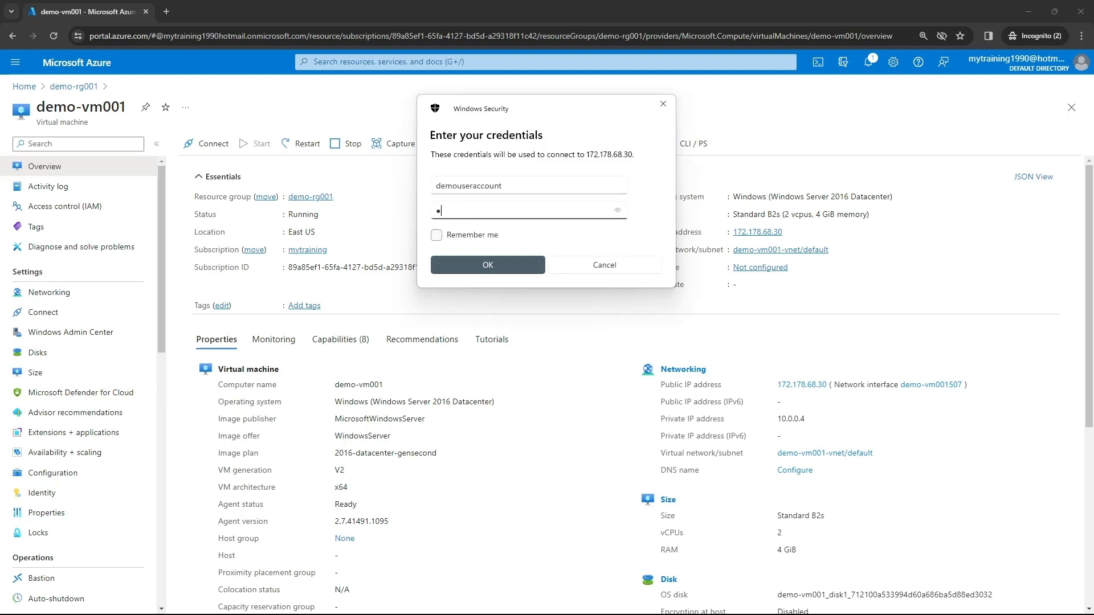
{"action": "type", "text": "••••••••"}
{"action": "key", "text": "Return"}
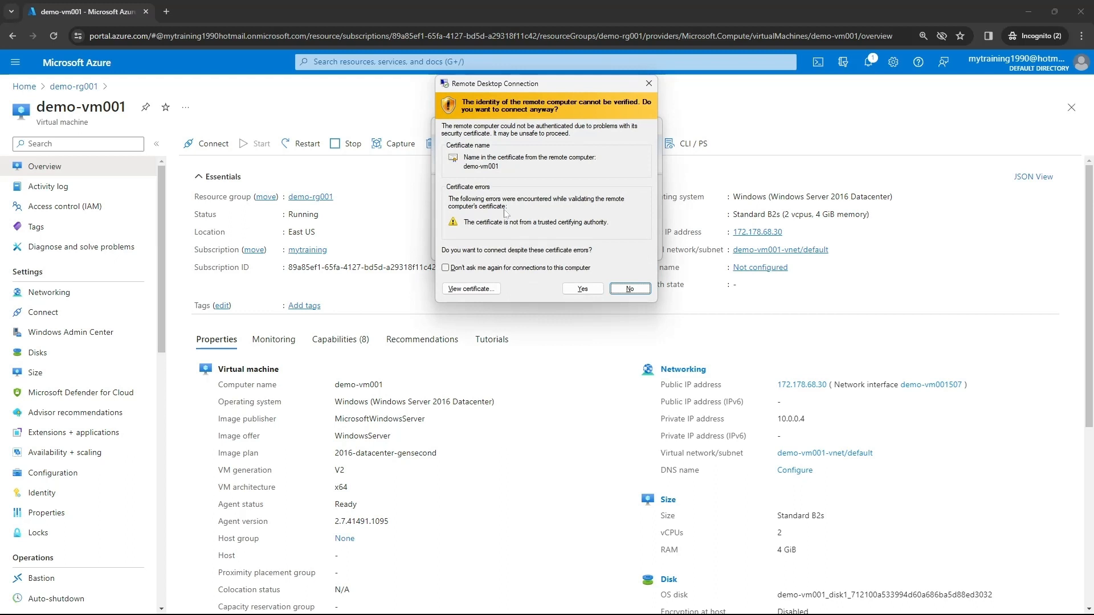
{"action": "left_click", "coordinate": [582, 289]}
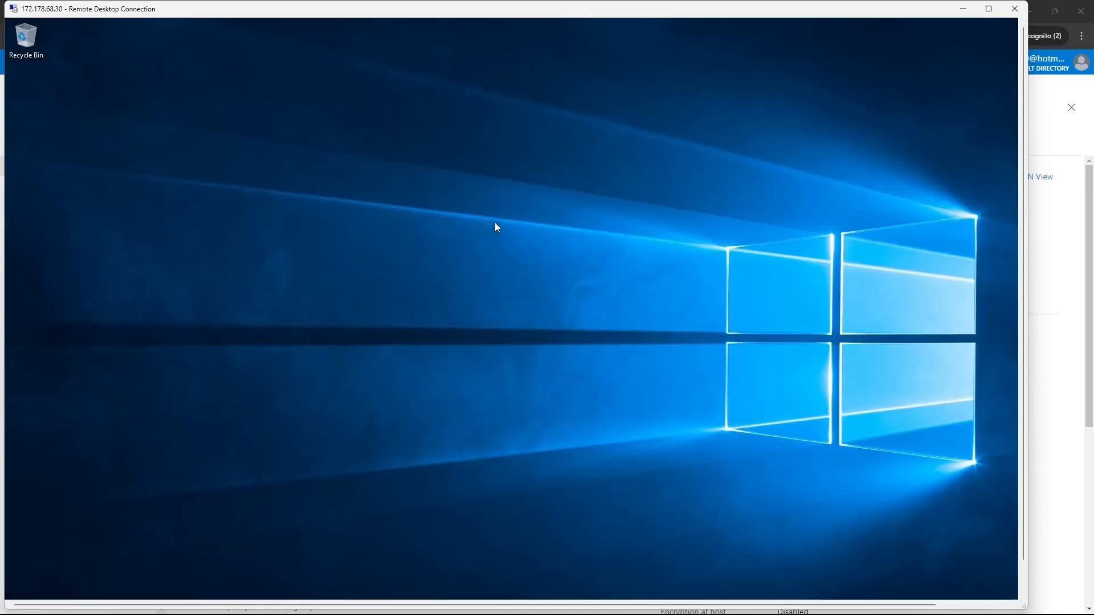
- Maximize the remote session and close the Start menu and the blank Remote Desktop Connection window inside it
{"action": "left_click", "coordinate": [988, 10]}
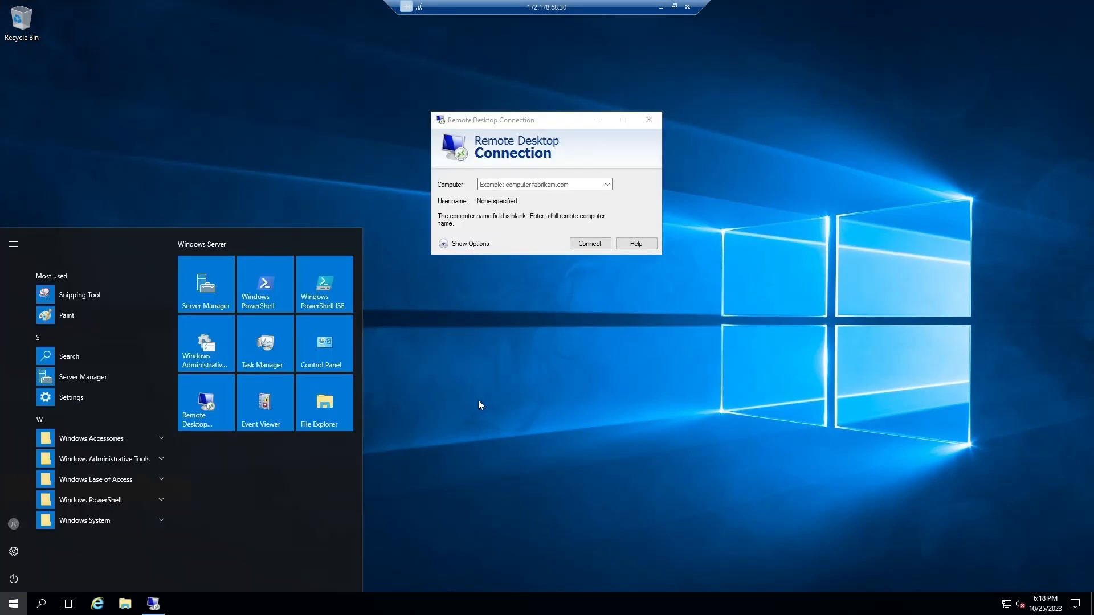
{"action": "left_click", "coordinate": [476, 399]}
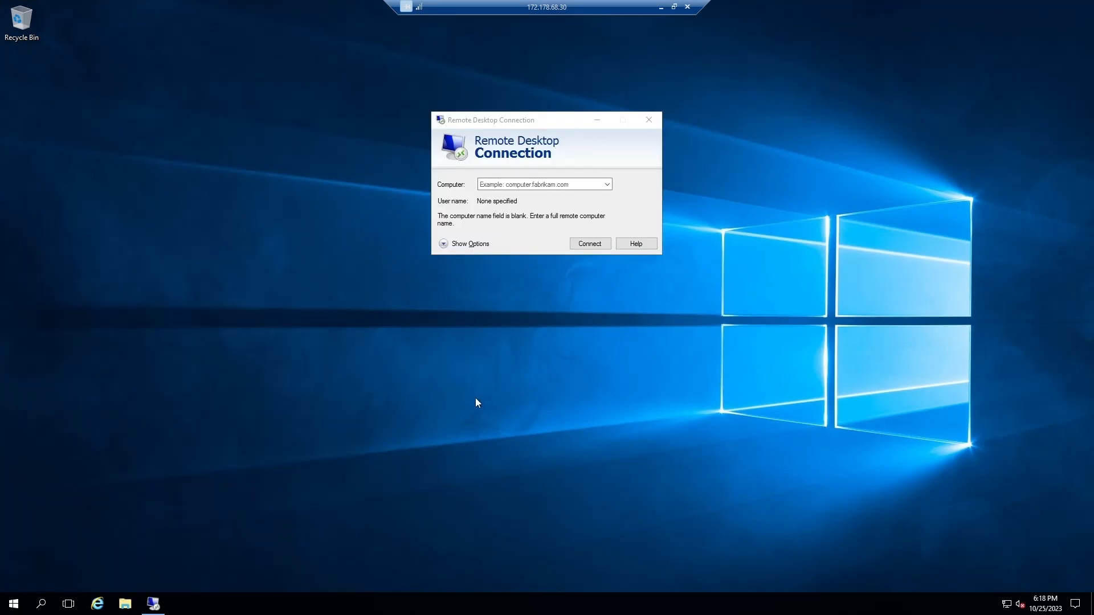
{"action": "left_click", "coordinate": [649, 119]}
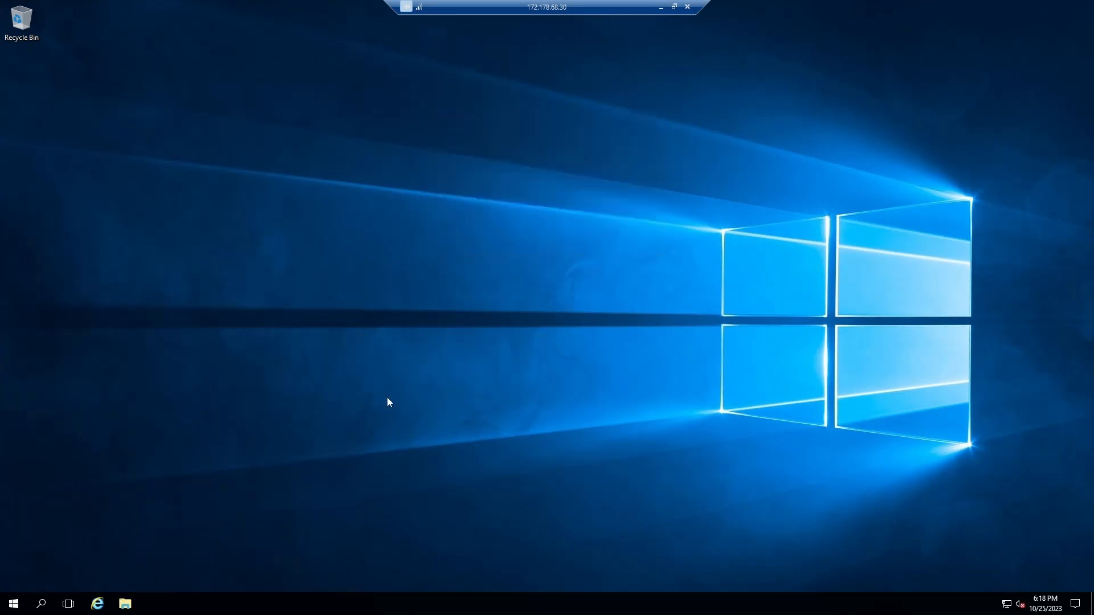
{"action": "left_click", "coordinate": [14, 604]}
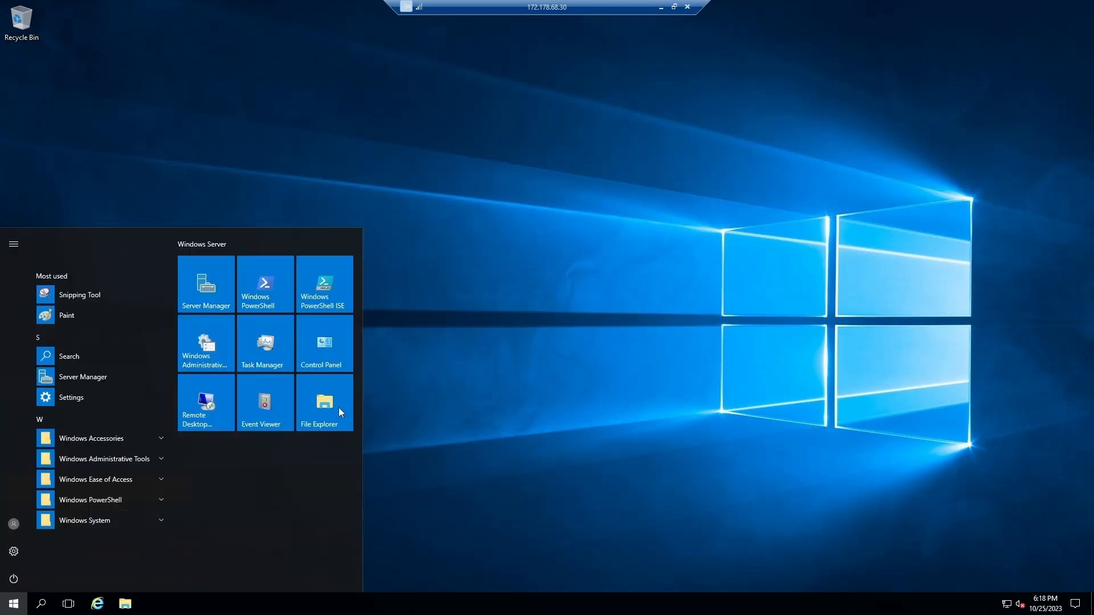
{"action": "left_click", "coordinate": [450, 411]}
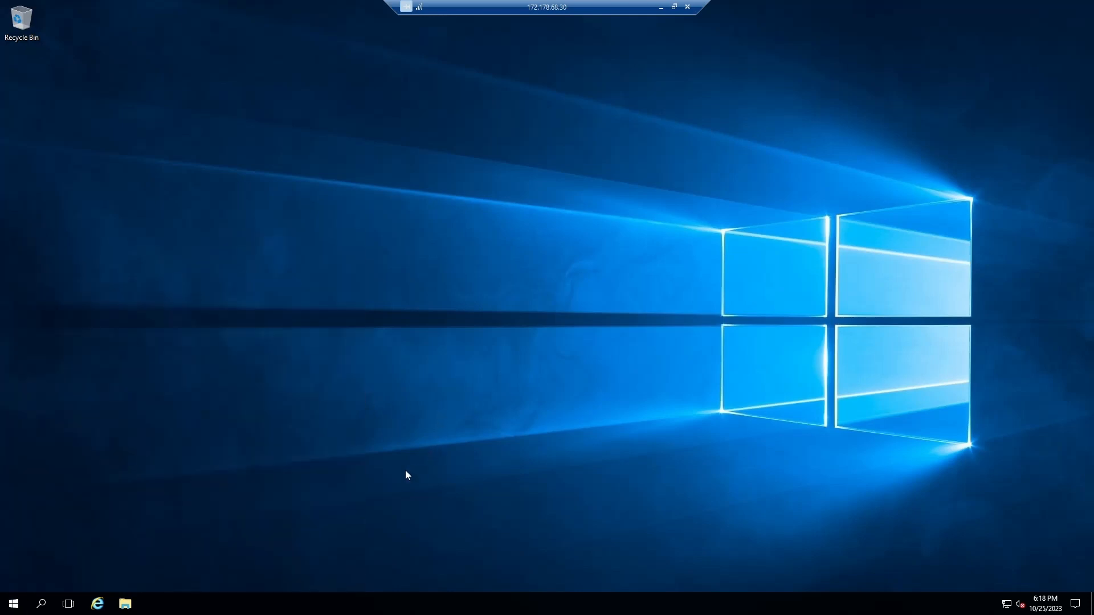
- Open a maximized File Explorer window and check the drives under This PC, including the contents of Temporary Storage (D:)
{"action": "key", "text": "super+e"}
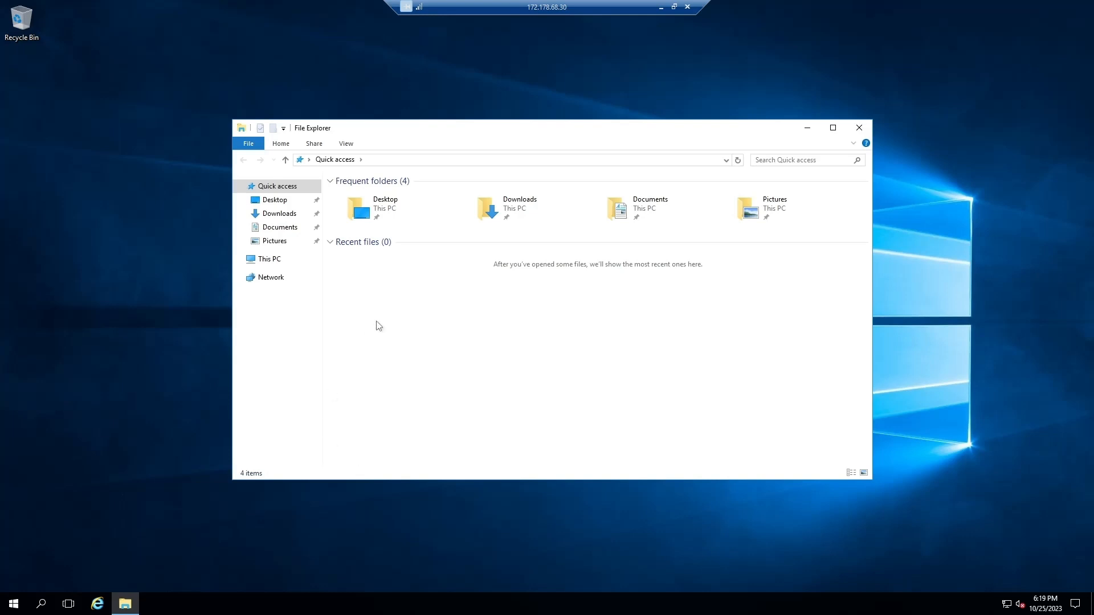
{"action": "left_click", "coordinate": [834, 126]}
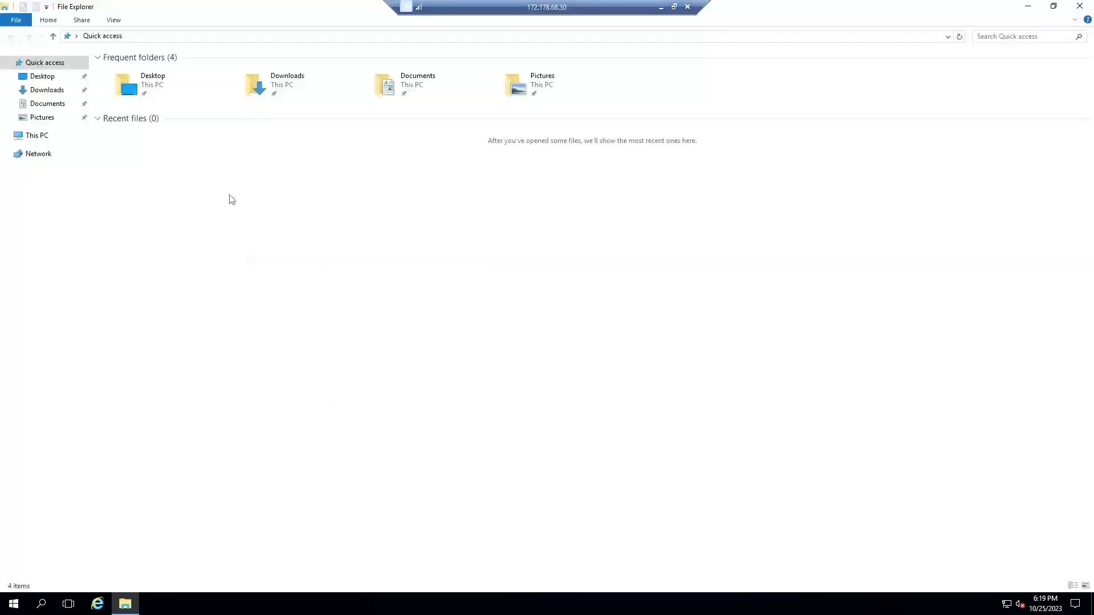
{"action": "left_click", "coordinate": [37, 135]}
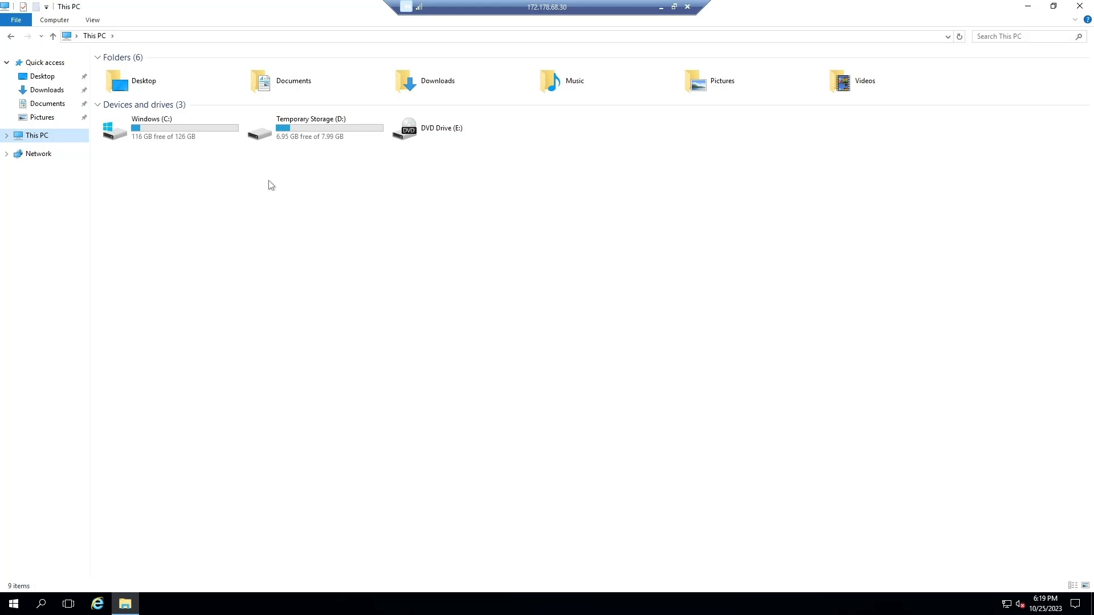
{"action": "double_click", "coordinate": [304, 134]}
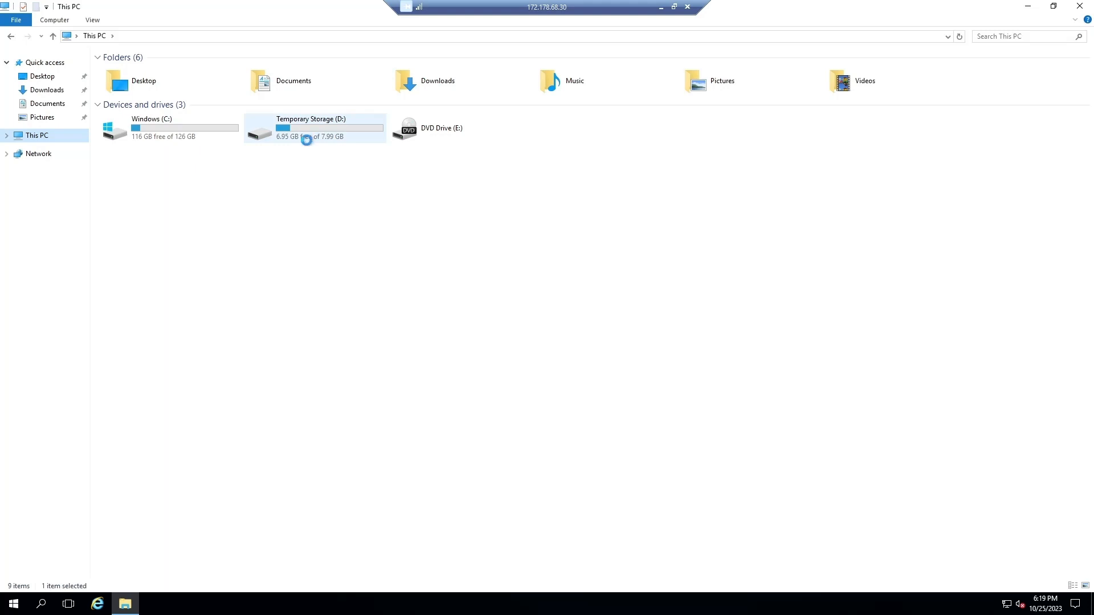
{"action": "left_click", "coordinate": [95, 37]}
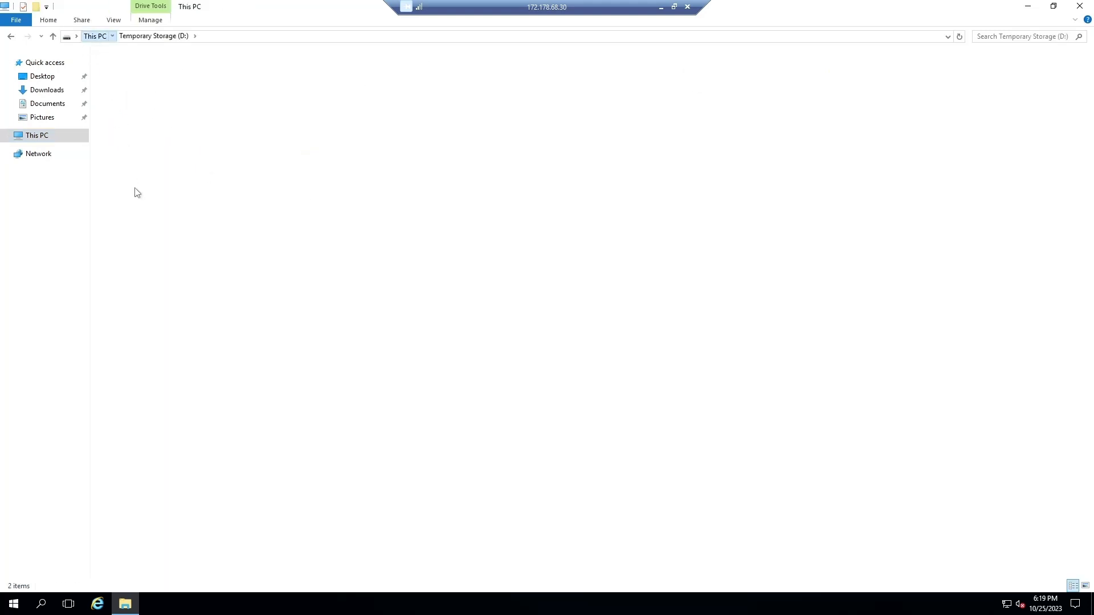
- Open Server Manager from This PC, review all servers, the local server's properties and its disks, and close both windows
{"action": "right_click", "coordinate": [43, 139]}
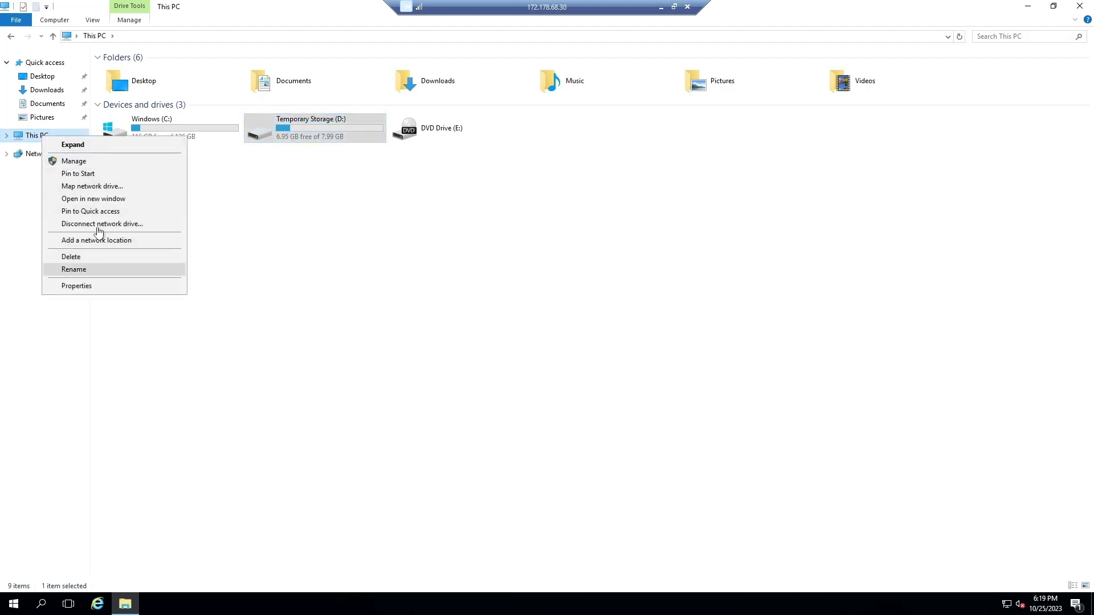
{"action": "left_click", "coordinate": [96, 163]}
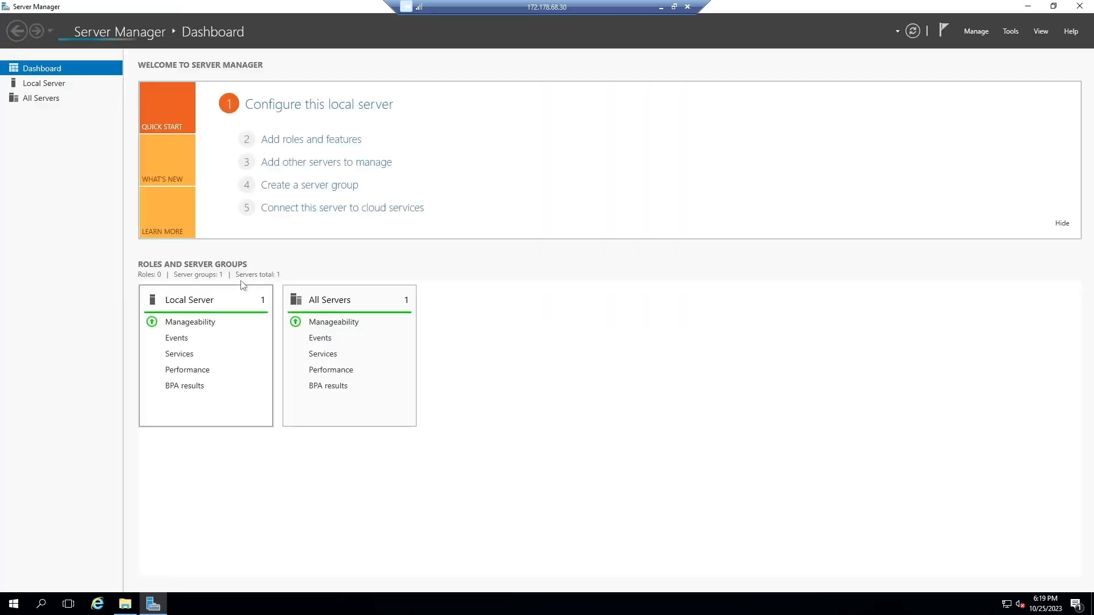
{"action": "left_click", "coordinate": [37, 101]}
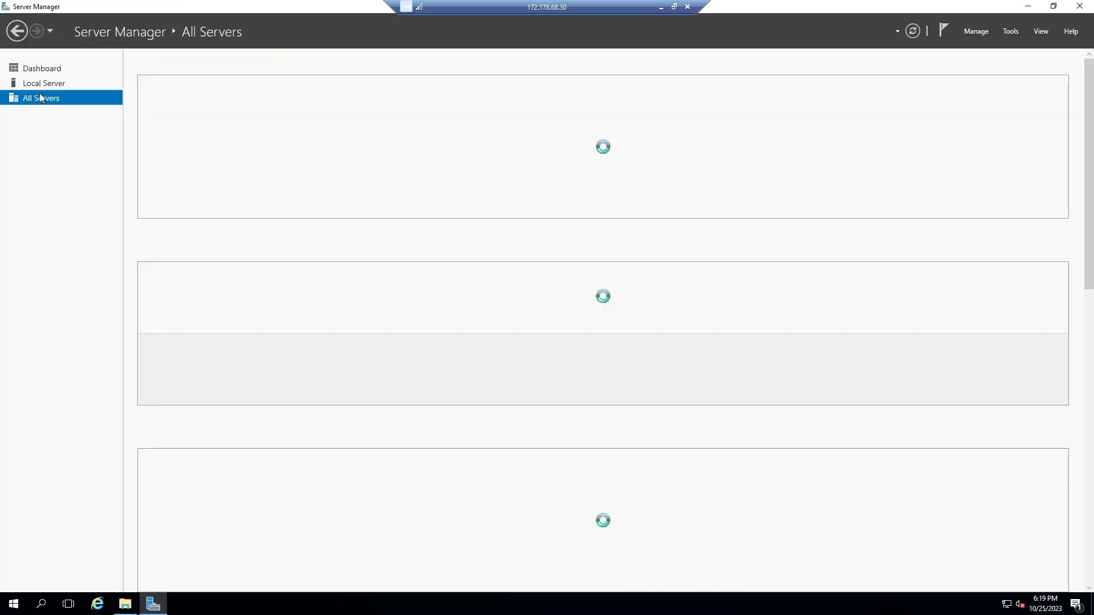
{"action": "left_click", "coordinate": [42, 86]}
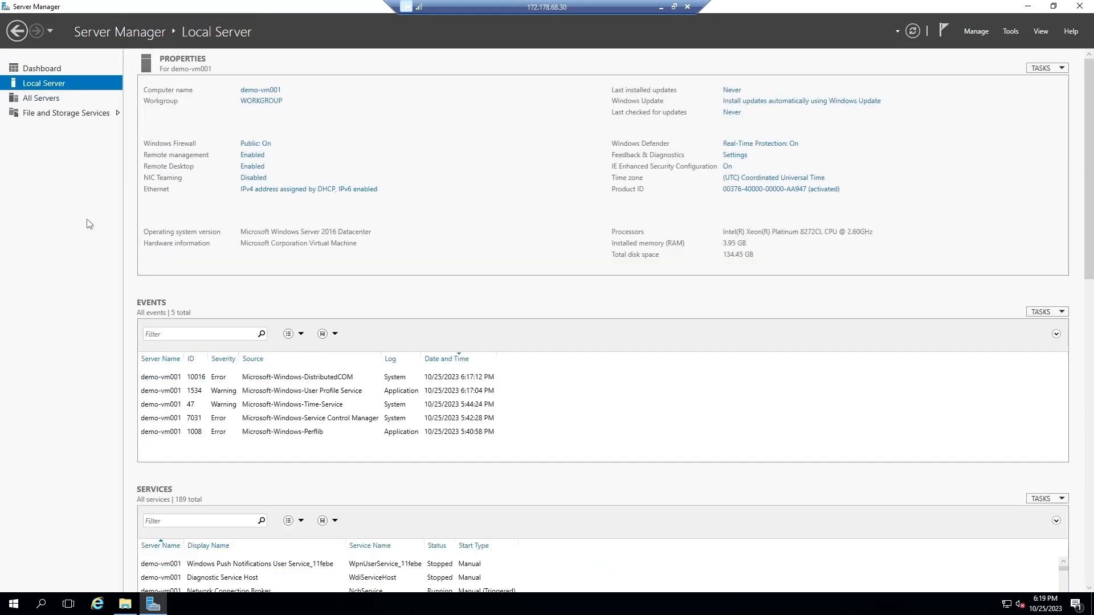
{"action": "left_click", "coordinate": [114, 116]}
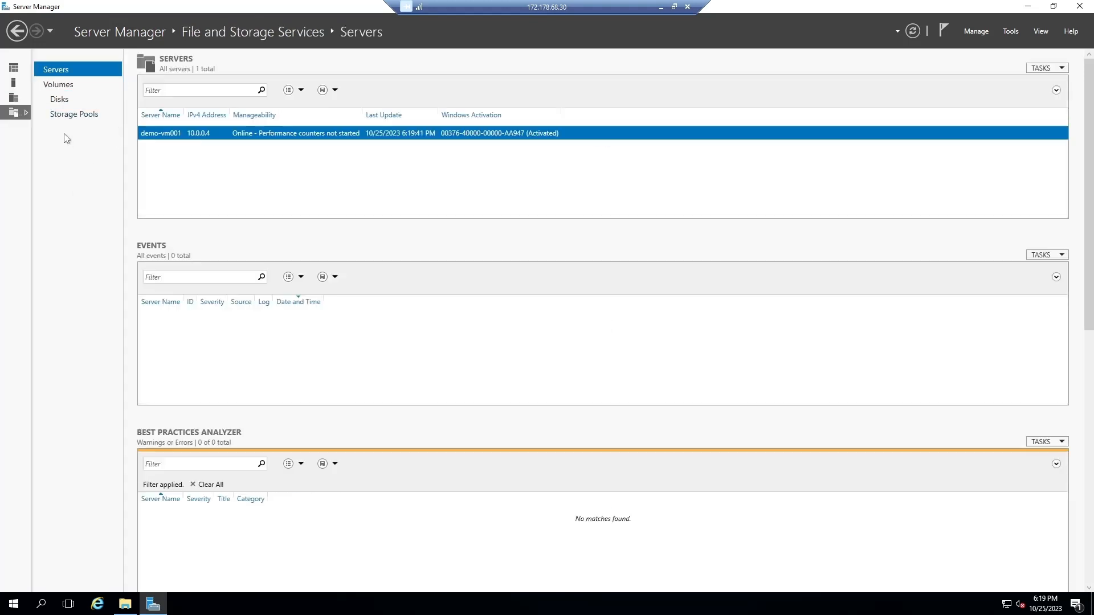
{"action": "left_click", "coordinate": [60, 101]}
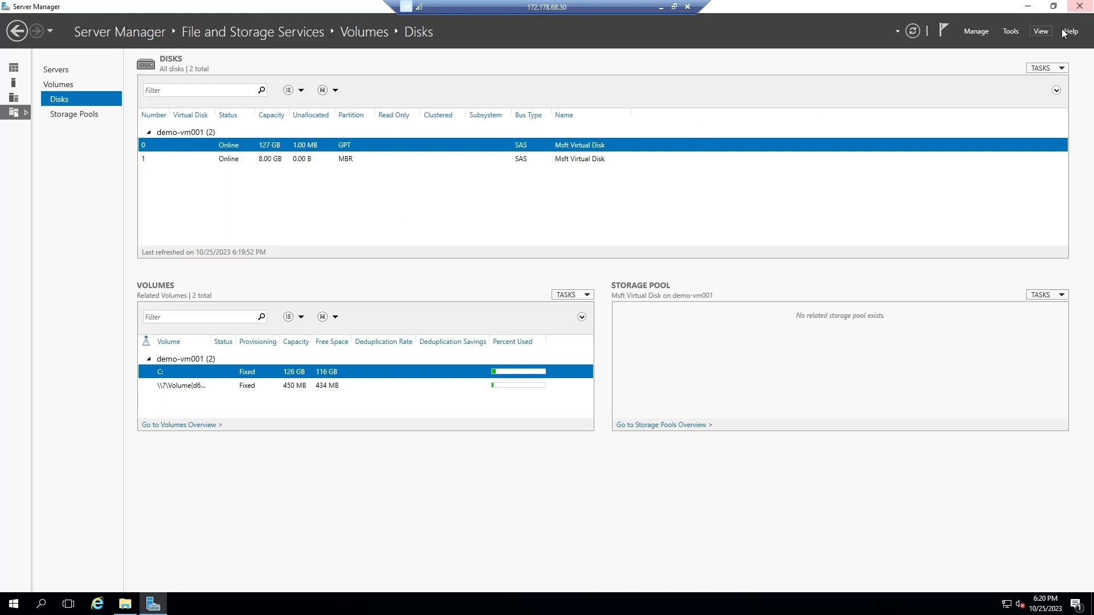
{"action": "left_click", "coordinate": [1080, 7]}
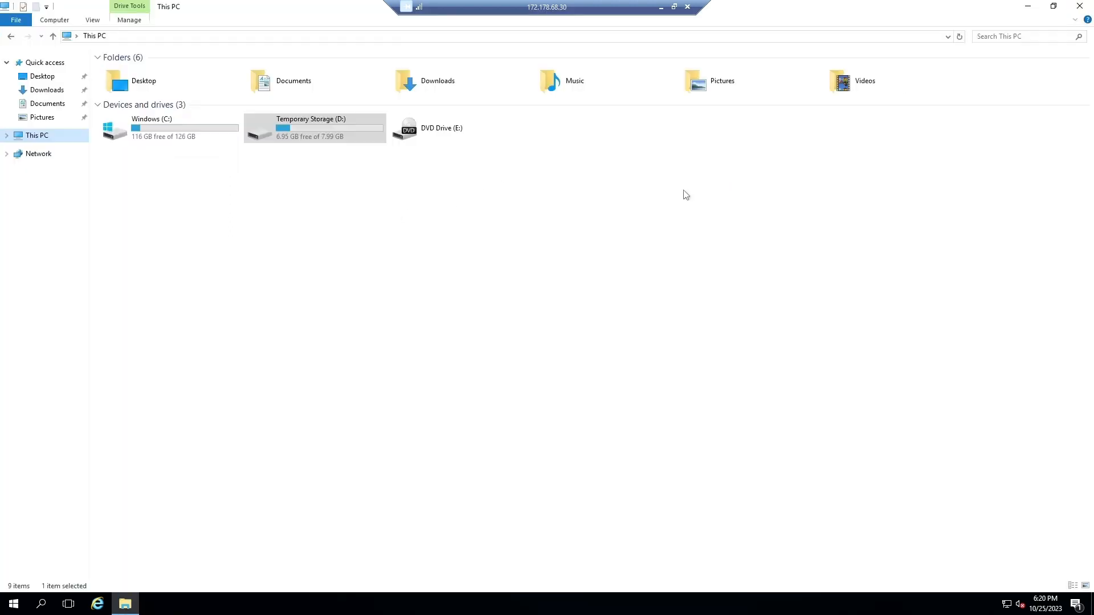
{"action": "left_click", "coordinate": [1079, 7]}
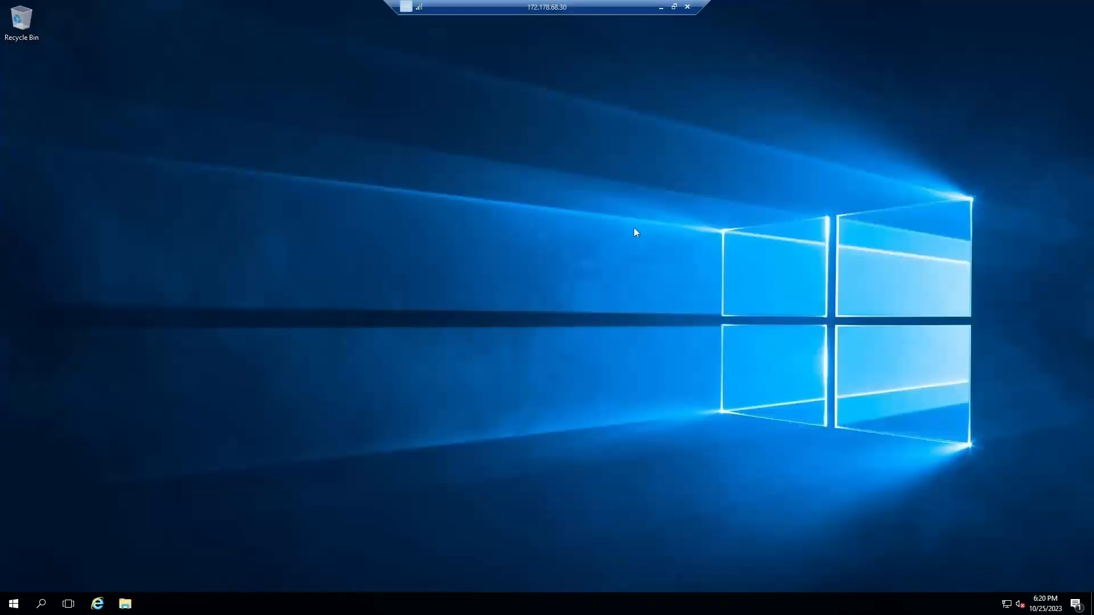
- Search Windows for cmd and open Command Prompt as administrator
{"action": "left_click", "coordinate": [49, 609]}
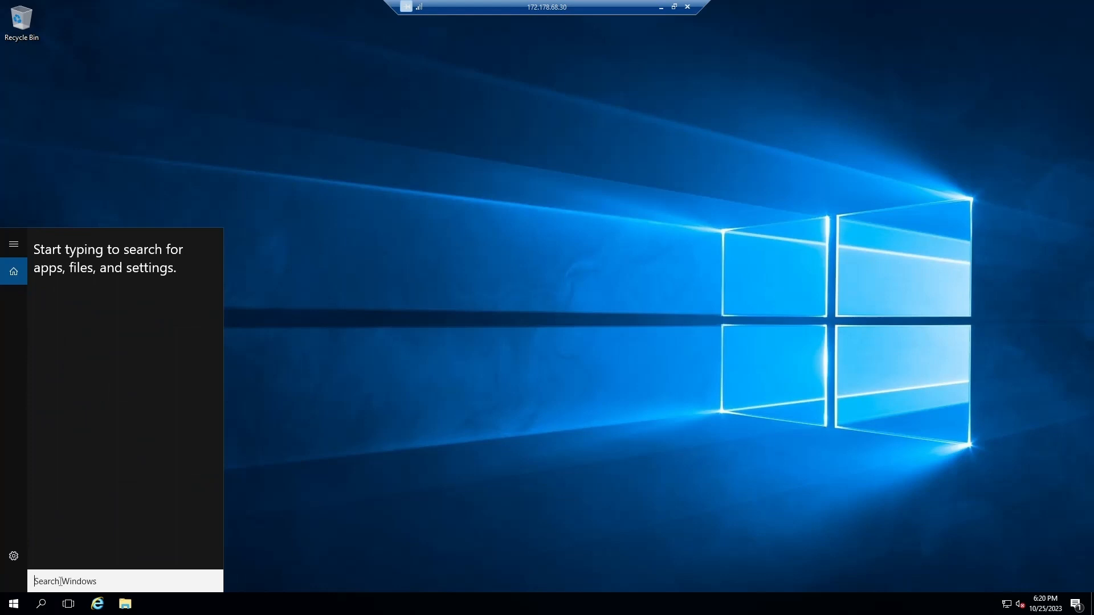
{"action": "type", "text": "c"}
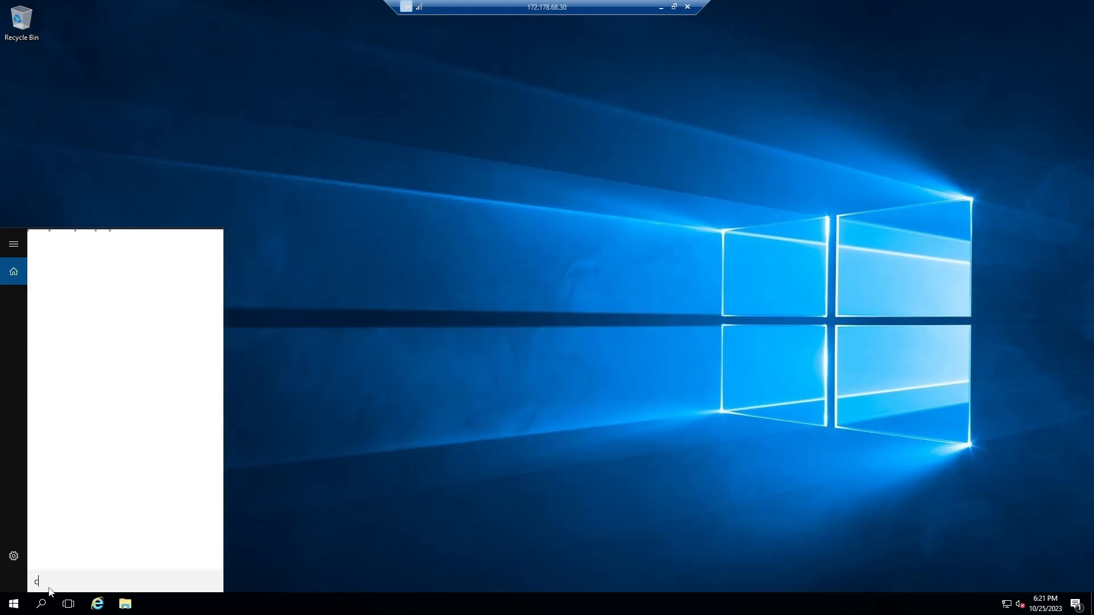
{"action": "type", "text": "m"}
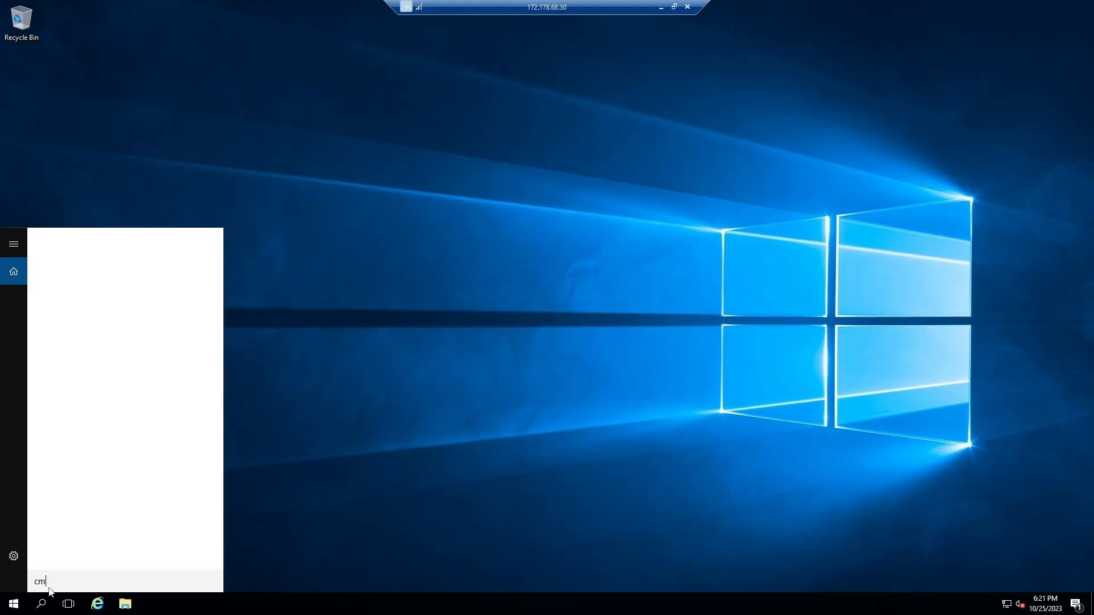
{"action": "type", "text": "d"}
{"action": "key", "text": "ctrl+shift+Return"}
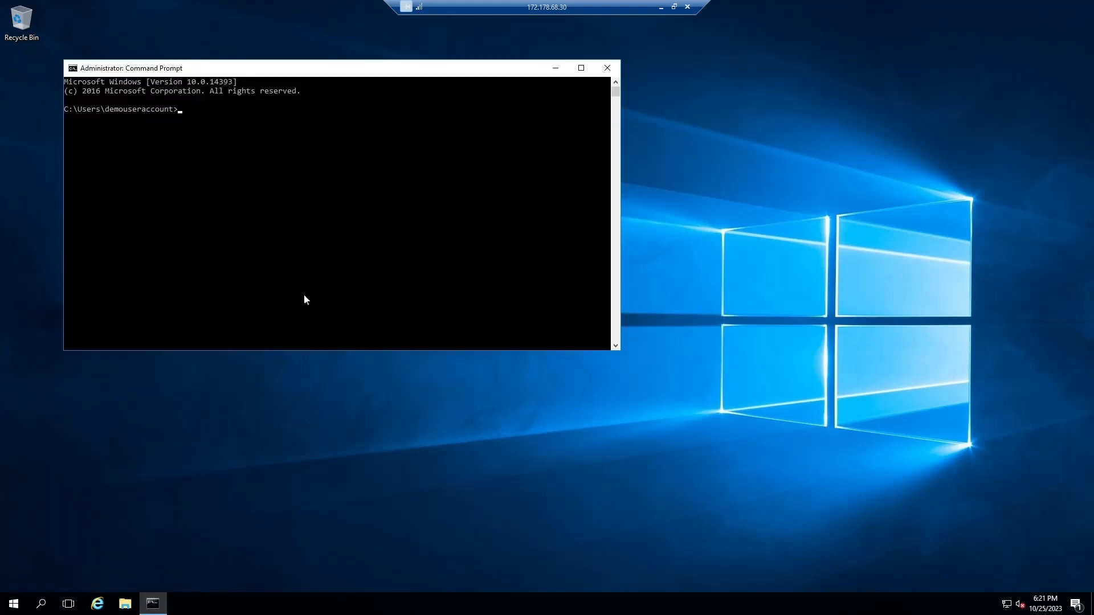
- Run ipconfig to check the virtual machine's IP configuration and close Command Prompt
{"action": "left_click", "coordinate": [308, 290]}
{"action": "type", "text": "ipconfig"}
{"action": "key", "text": "Return"}
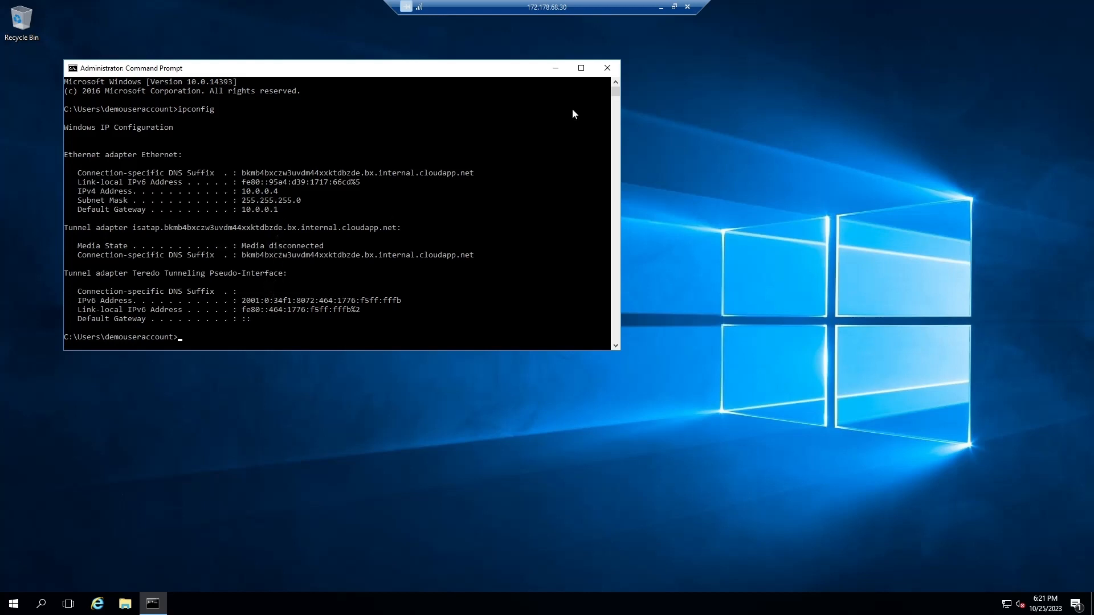
{"action": "left_click", "coordinate": [607, 68]}
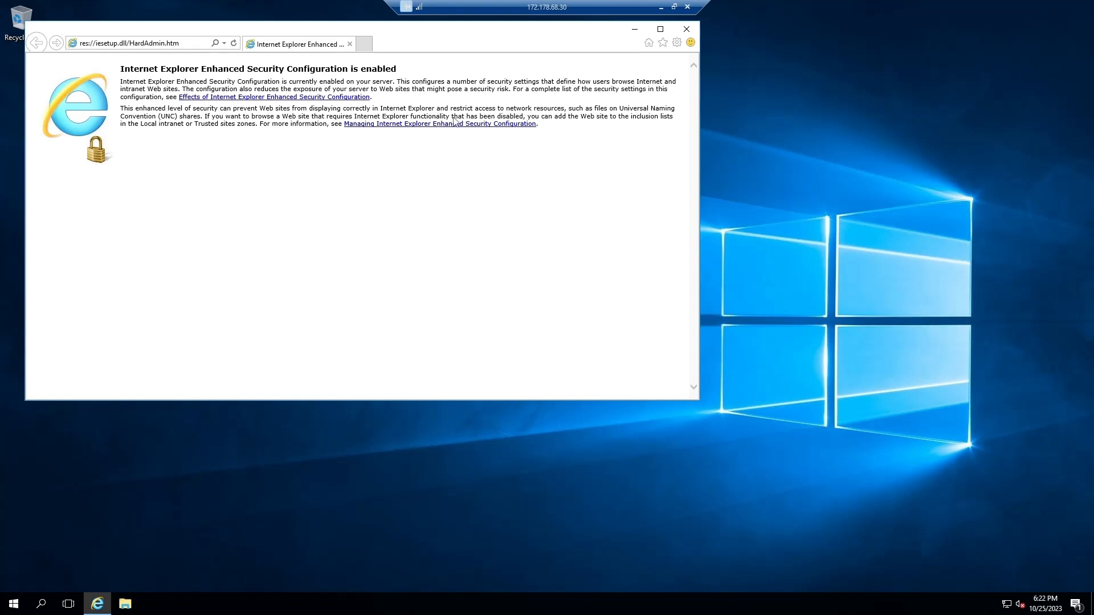
{"action": "left_click", "coordinate": [661, 29]}
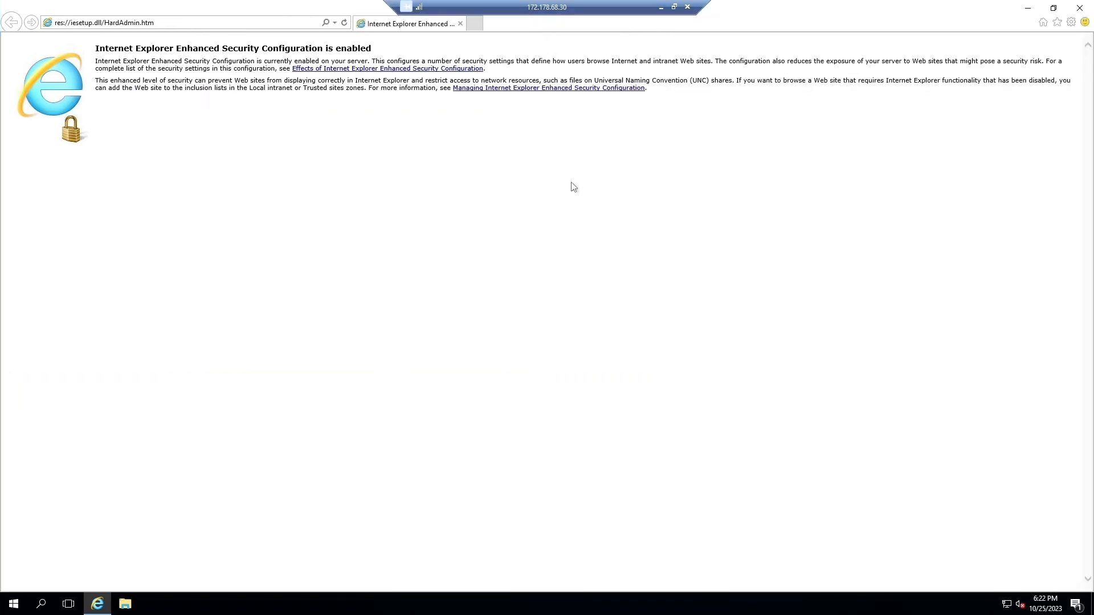
{"action": "left_click", "coordinate": [178, 23]}
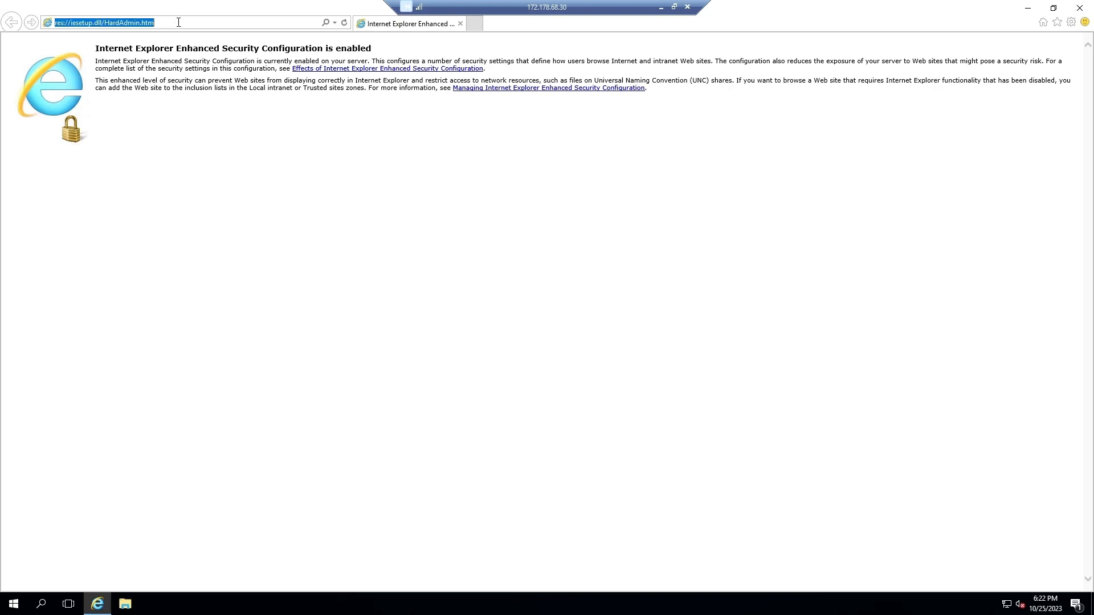
{"action": "type", "text": "google"}
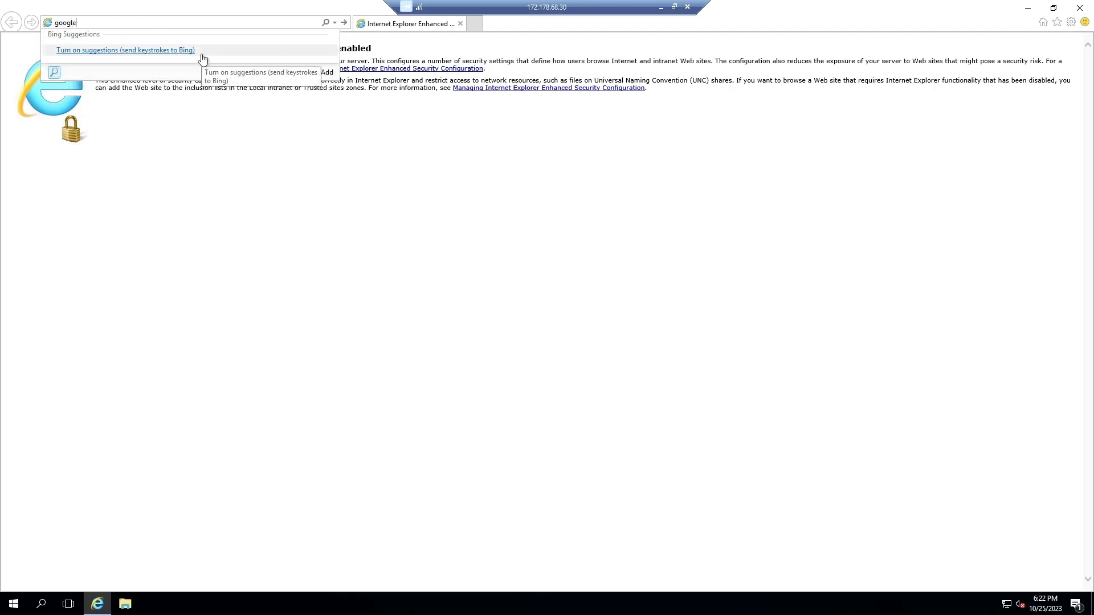
{"action": "key", "text": "ctrl+Return"}
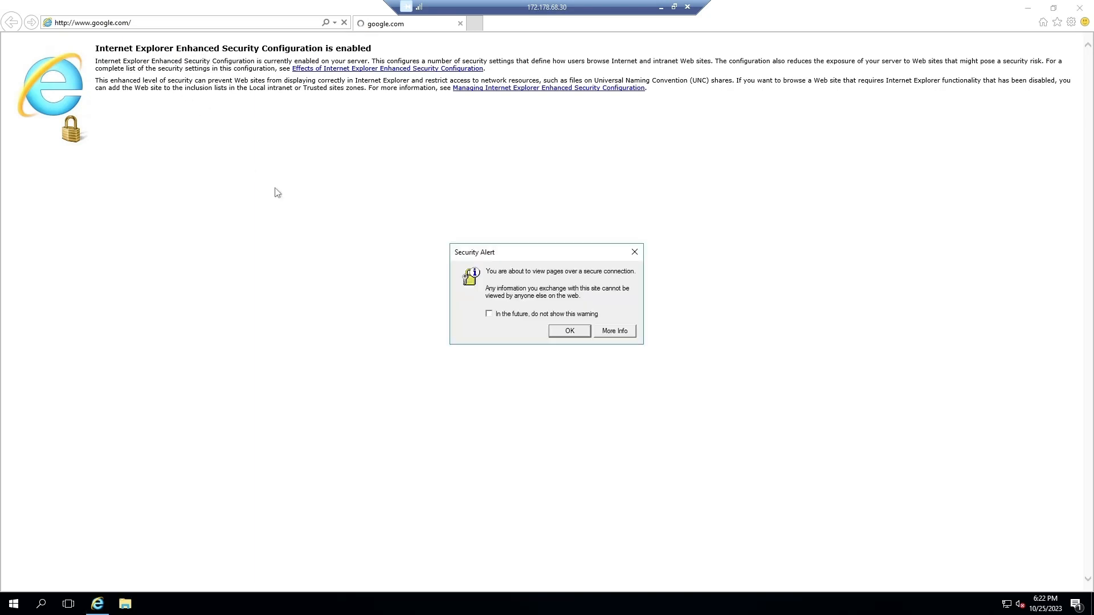
{"action": "left_click", "coordinate": [570, 331]}
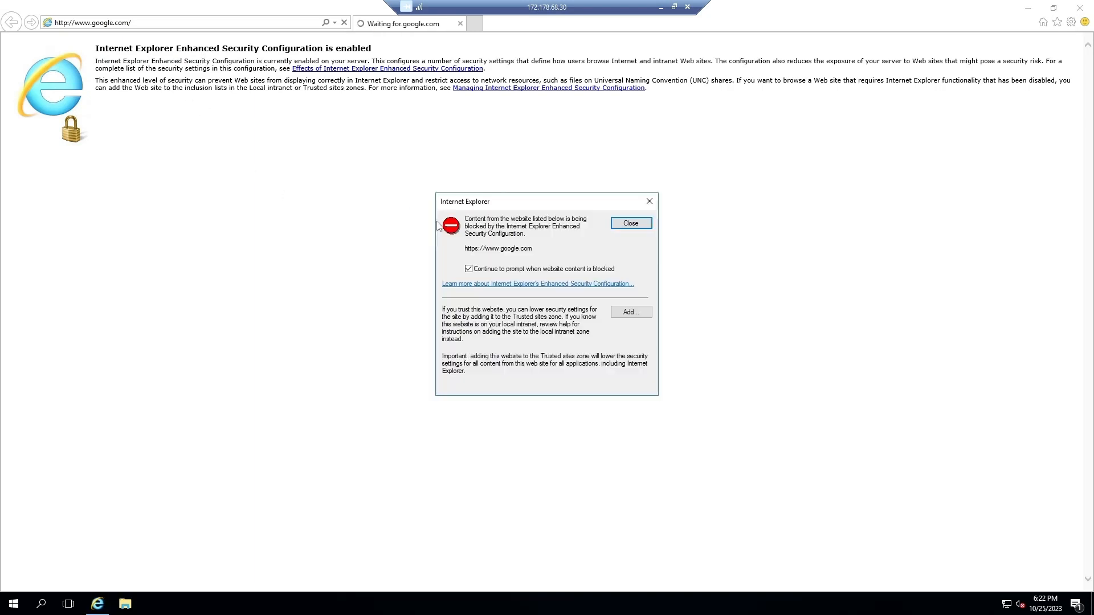
{"action": "left_click", "coordinate": [637, 224]}
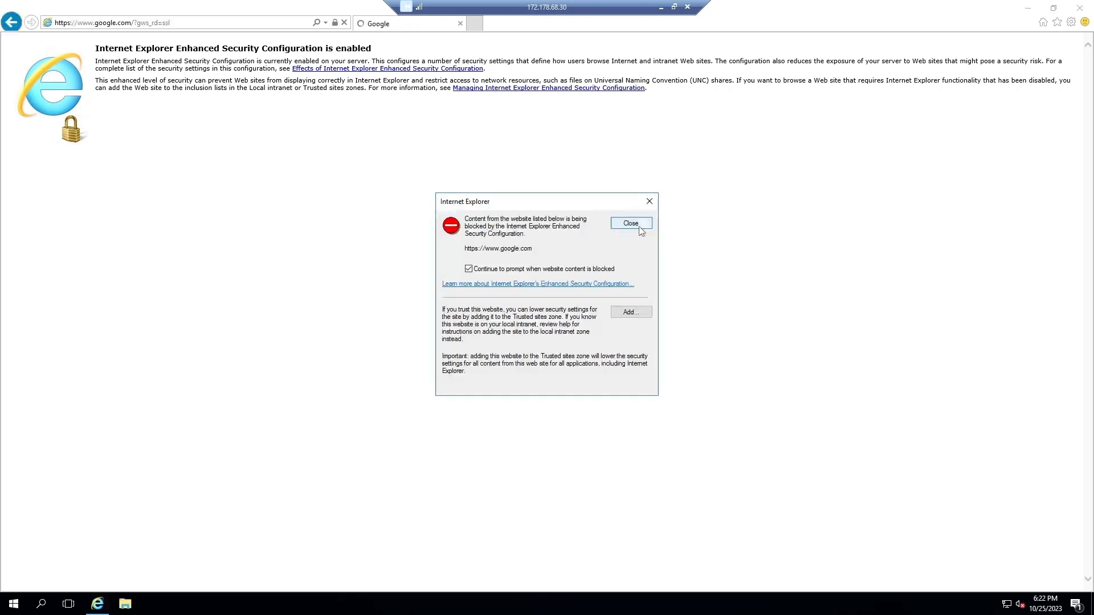
{"action": "left_click", "coordinate": [636, 227]}
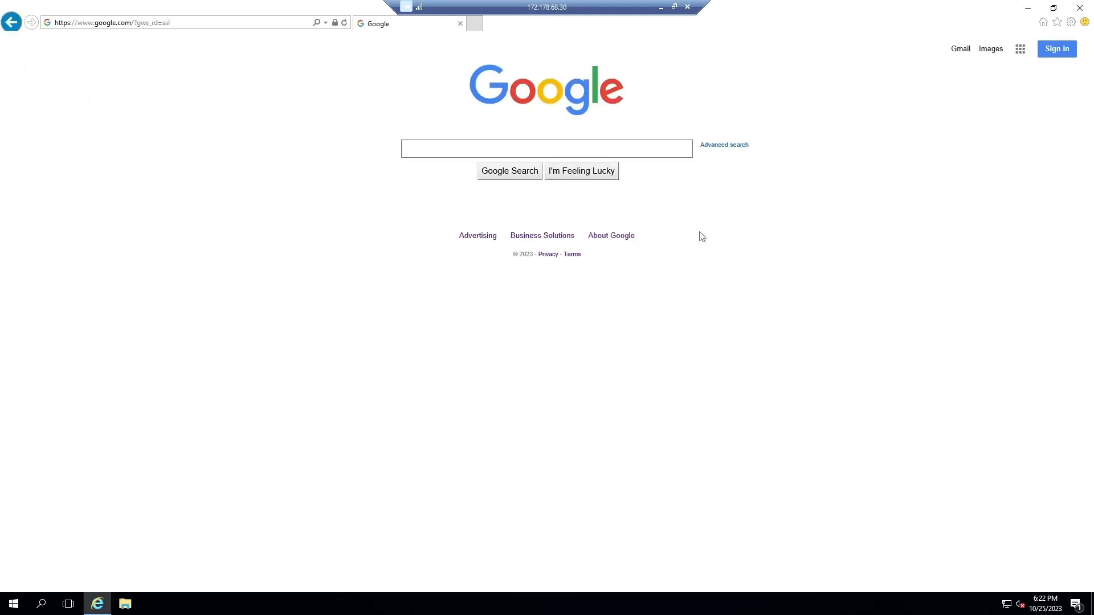
{"action": "left_click", "coordinate": [1082, 11]}
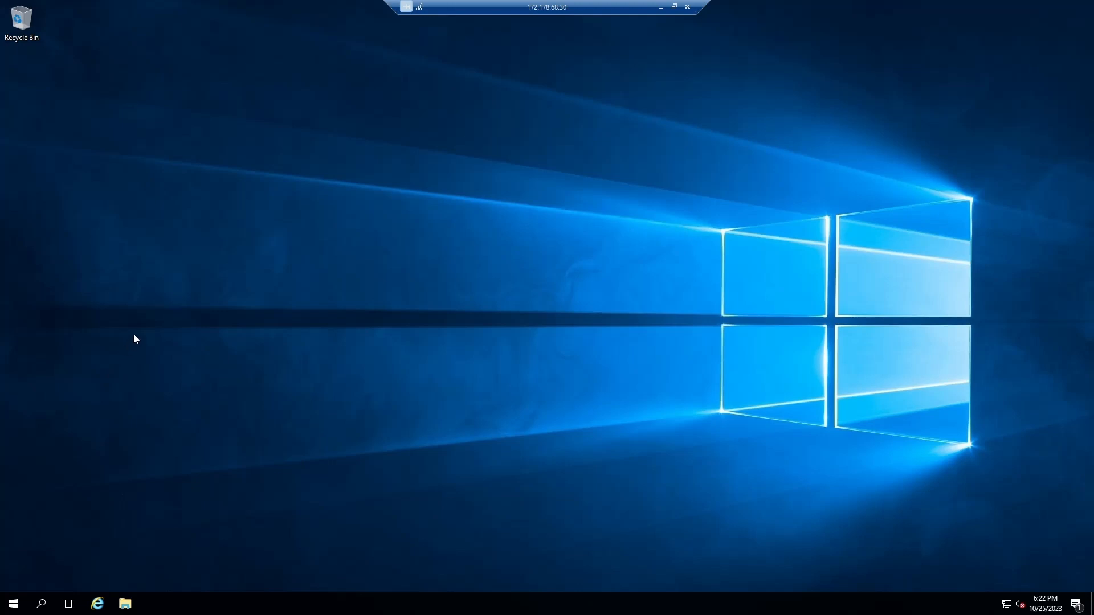
- Shut down the virtual machine from within the remote session with the reason Other (Unplanned)
{"action": "right_click", "coordinate": [15, 603]}
{"action": "mouse_move", "coordinate": [66, 569]}
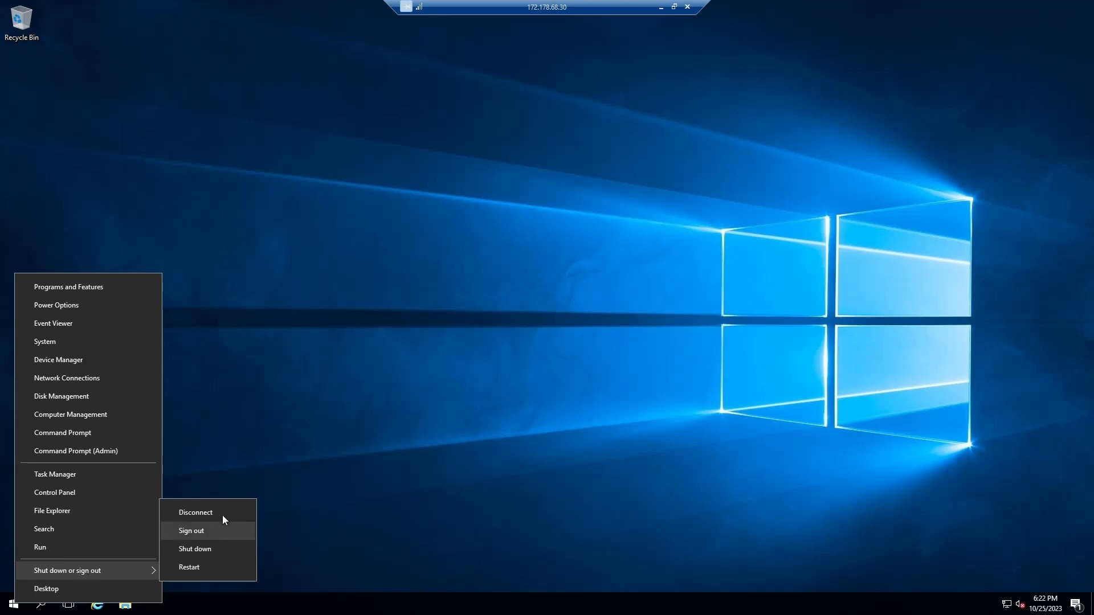
{"action": "left_click", "coordinate": [210, 550]}
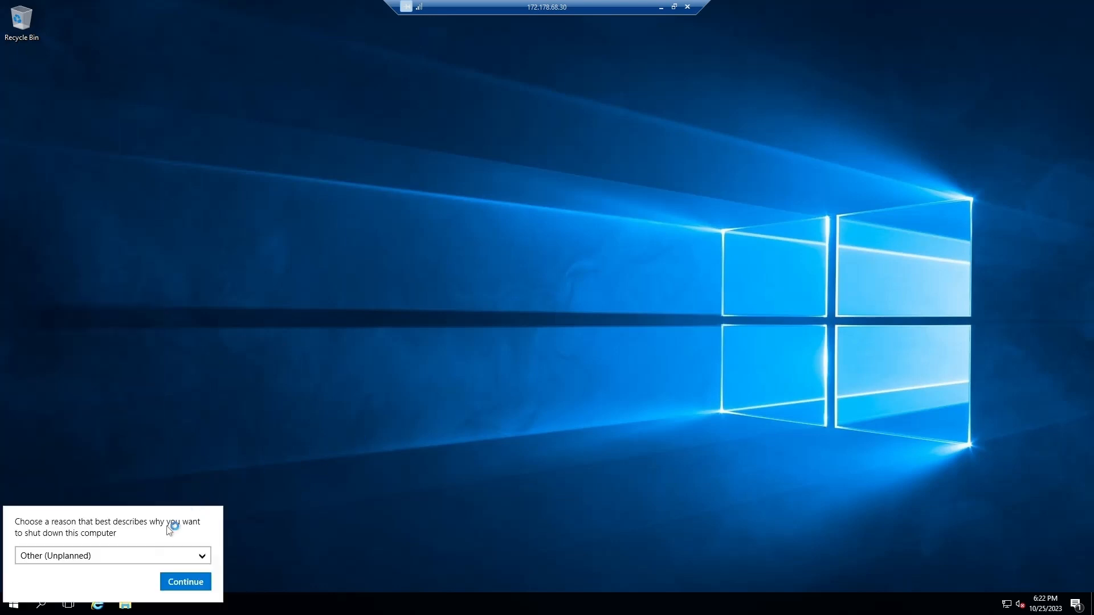
{"action": "left_click", "coordinate": [186, 582]}
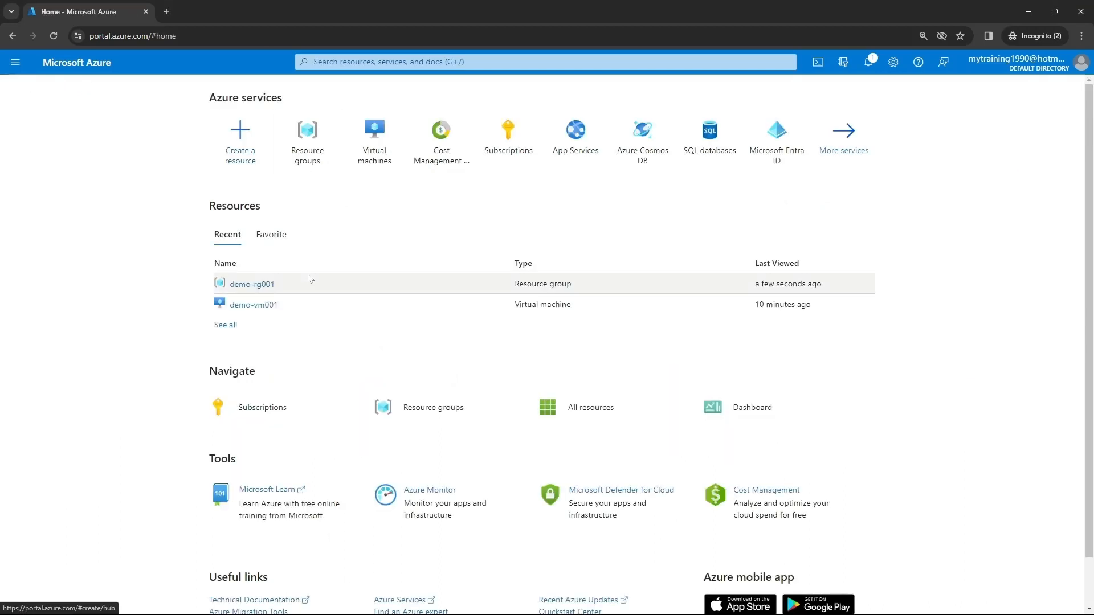
- Switch to the Azure portal and permanently delete resource group demo-rg001 with all its dependent resources, confirming with the group's name
{"action": "left_click", "coordinate": [247, 285]}
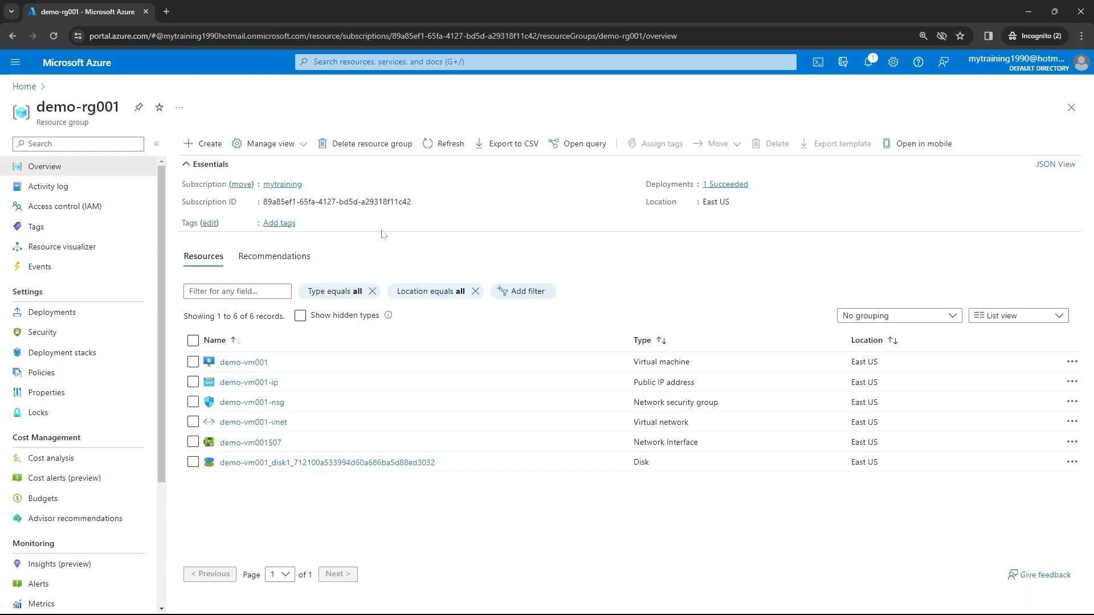
{"action": "left_click", "coordinate": [193, 341]}
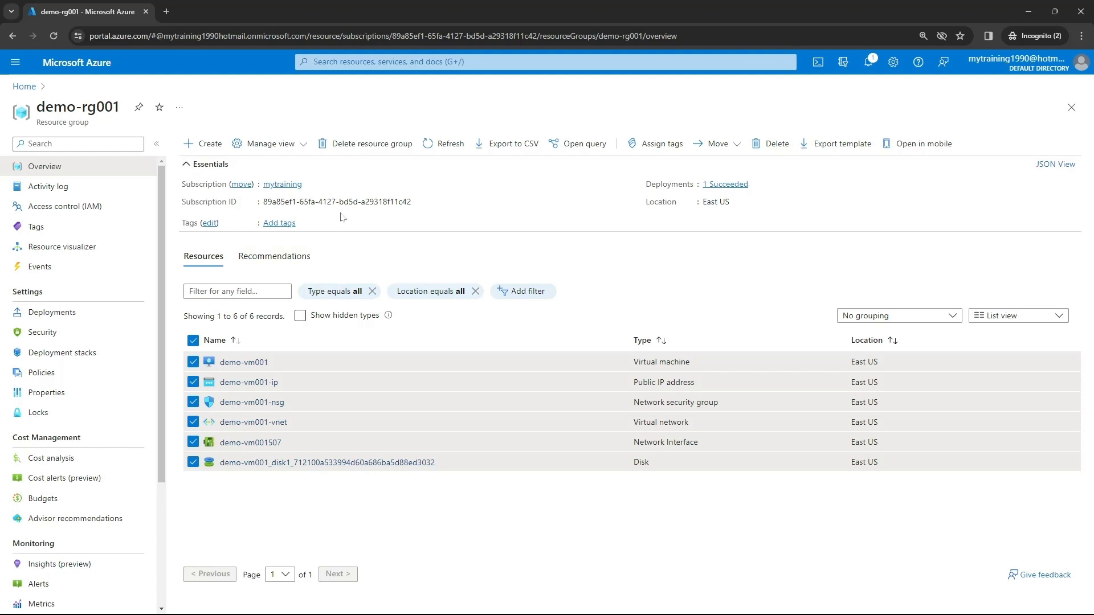
{"action": "left_click", "coordinate": [356, 145]}
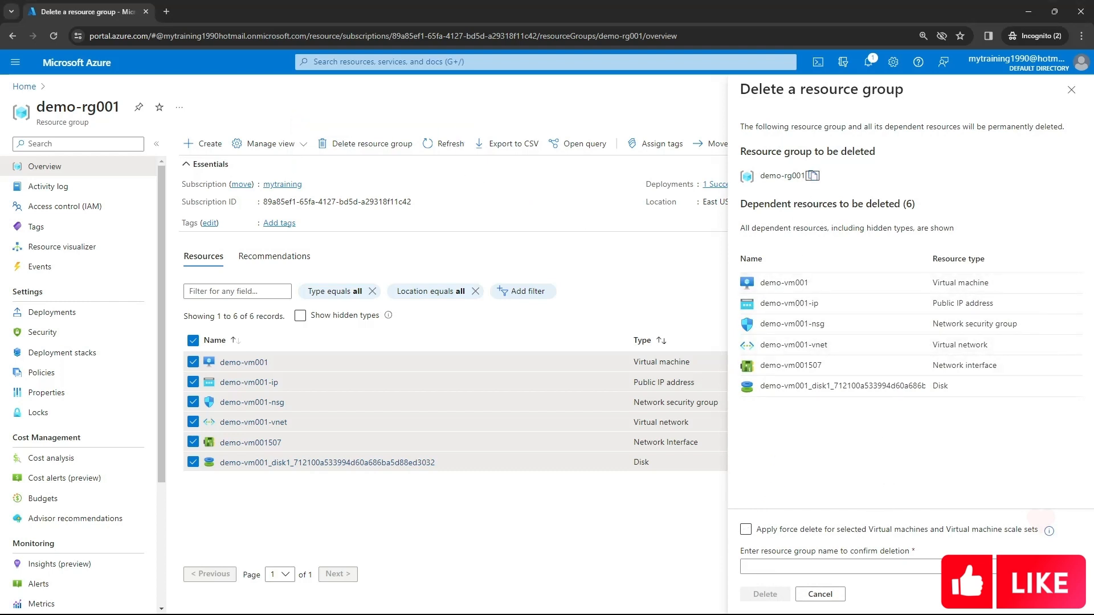
{"action": "left_click", "coordinate": [837, 567]}
{"action": "key", "text": "ctrl+v"}
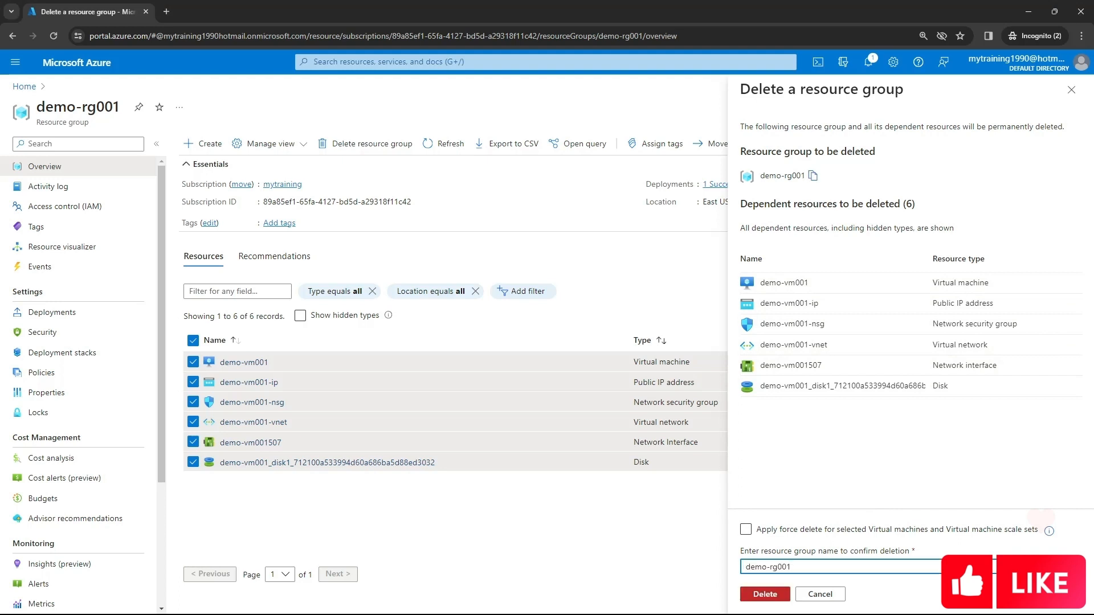
{"action": "left_click", "coordinate": [767, 596]}
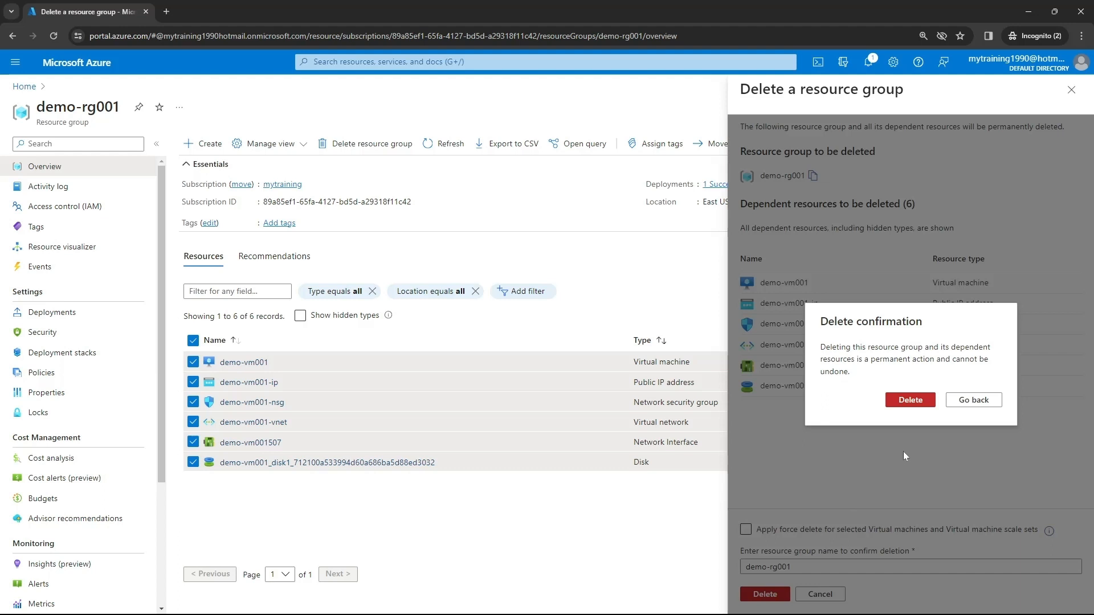
{"action": "left_click", "coordinate": [913, 401]}
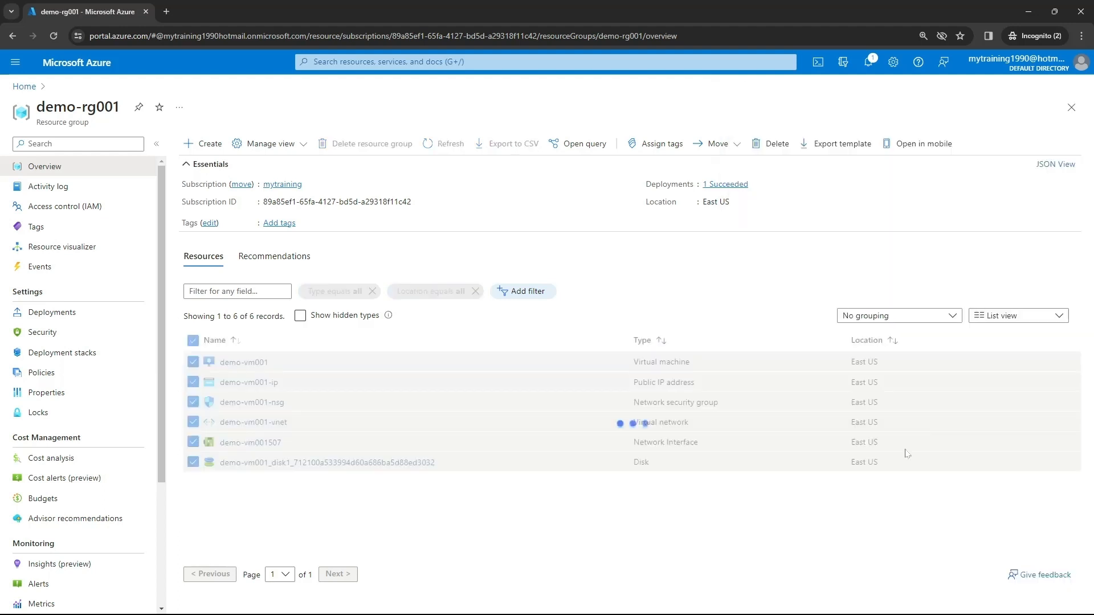